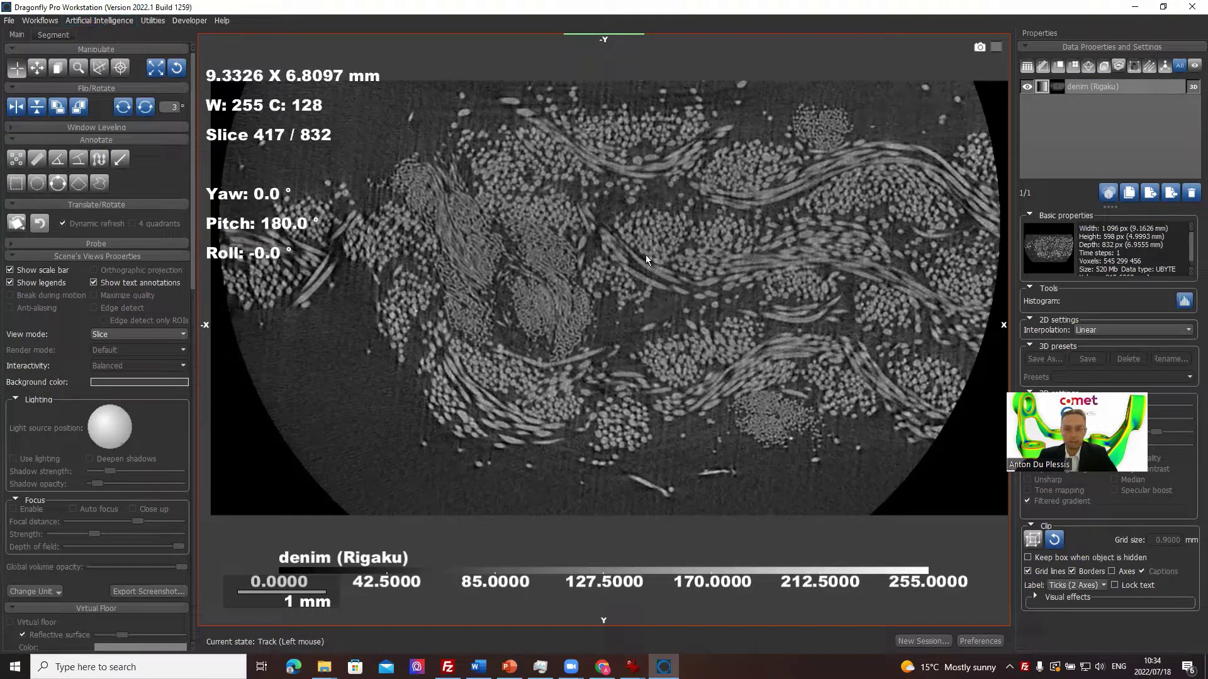
scroll(651, 255, down, 3)
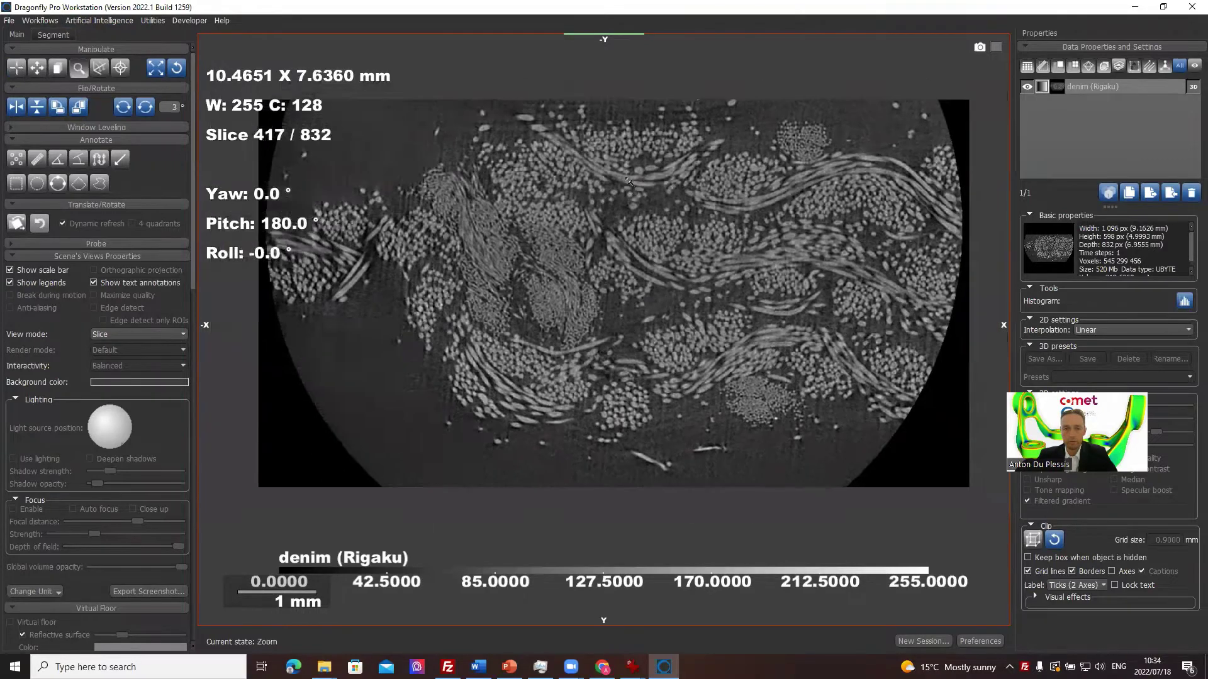
drag(572, 274, 607, 279)
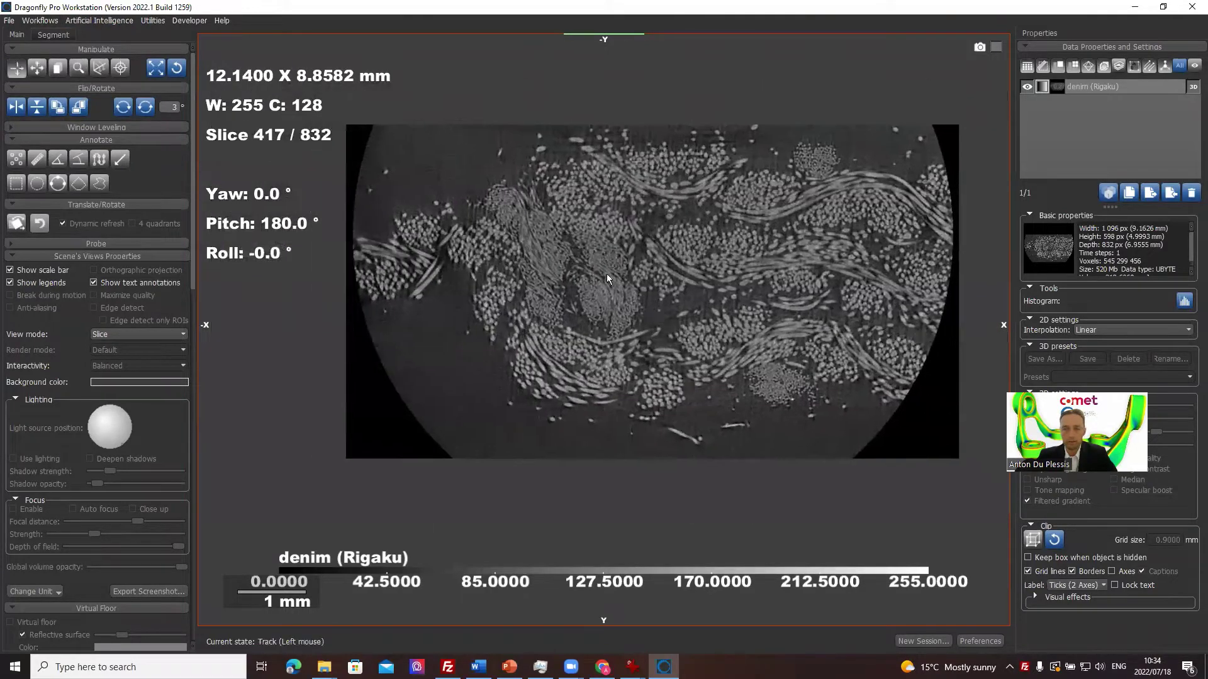
scroll(579, 249, down, 1)
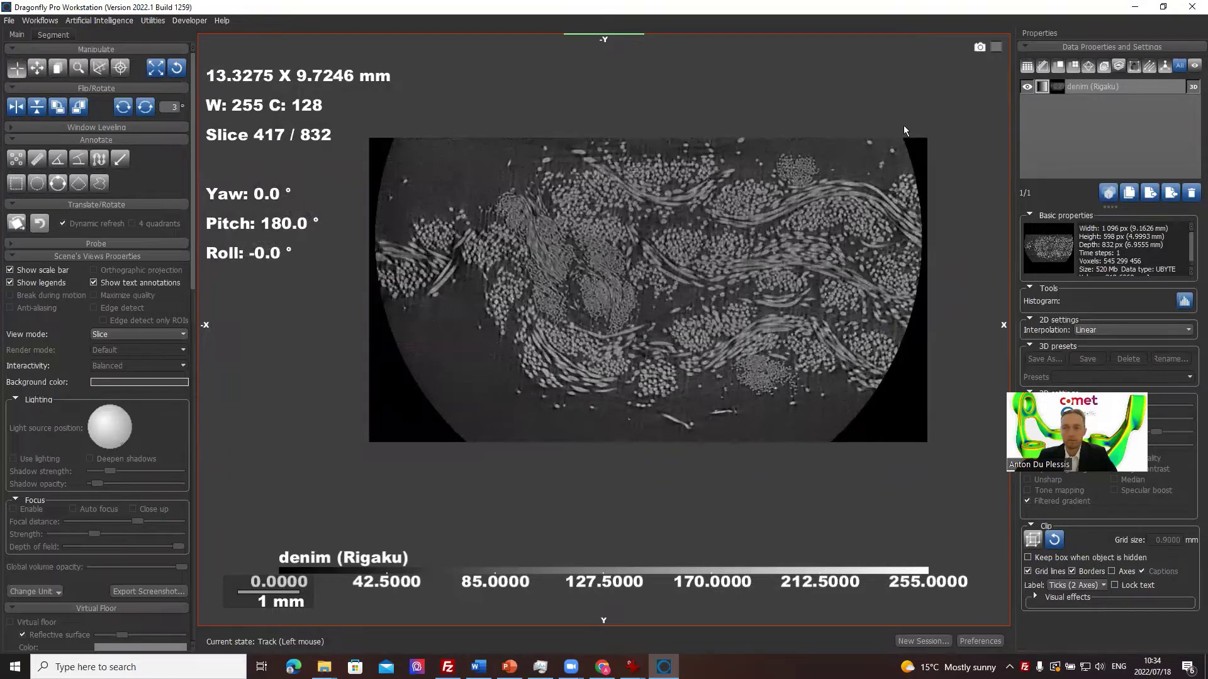
right_drag(563, 210, 547, 252)
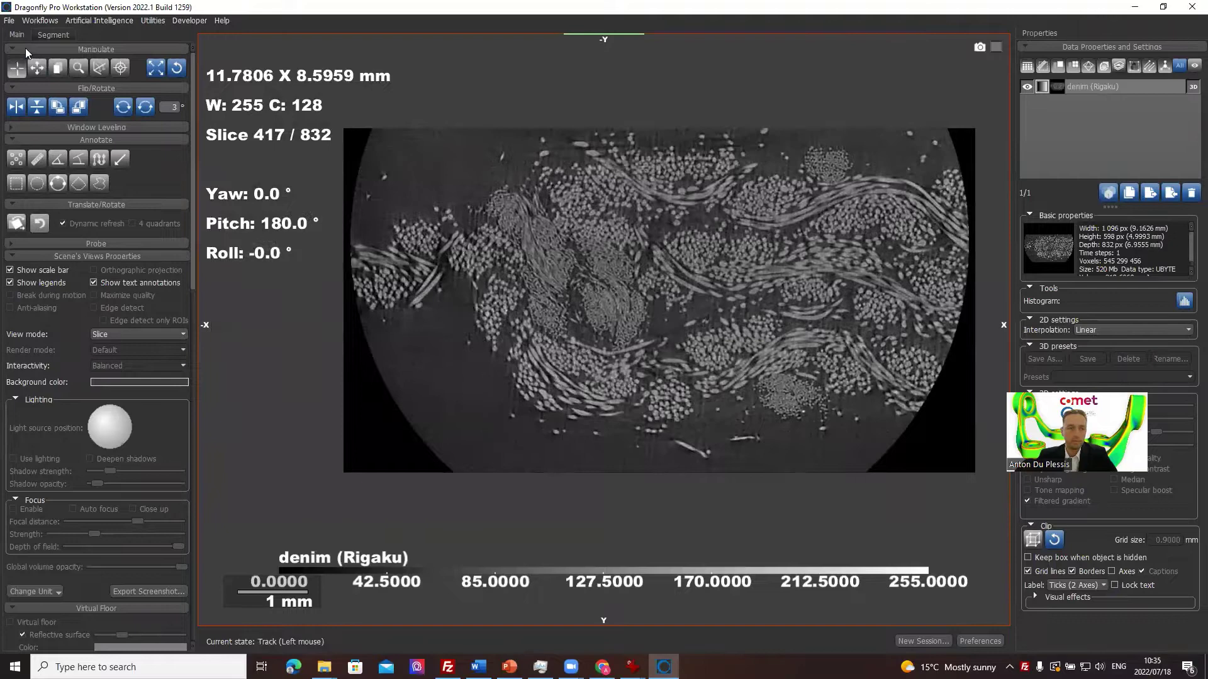
Step: Create a three-class Multi-ROI named "ground truth" using the denim (Rigaku) geometry
click(41, 37)
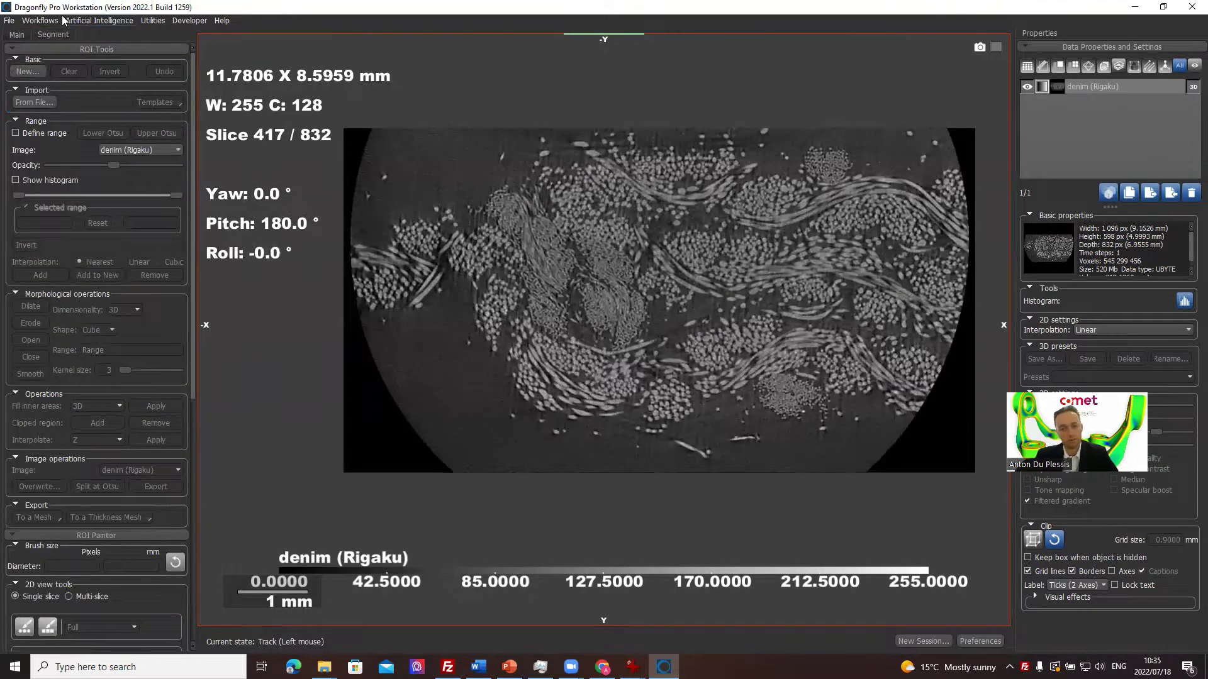
click(27, 72)
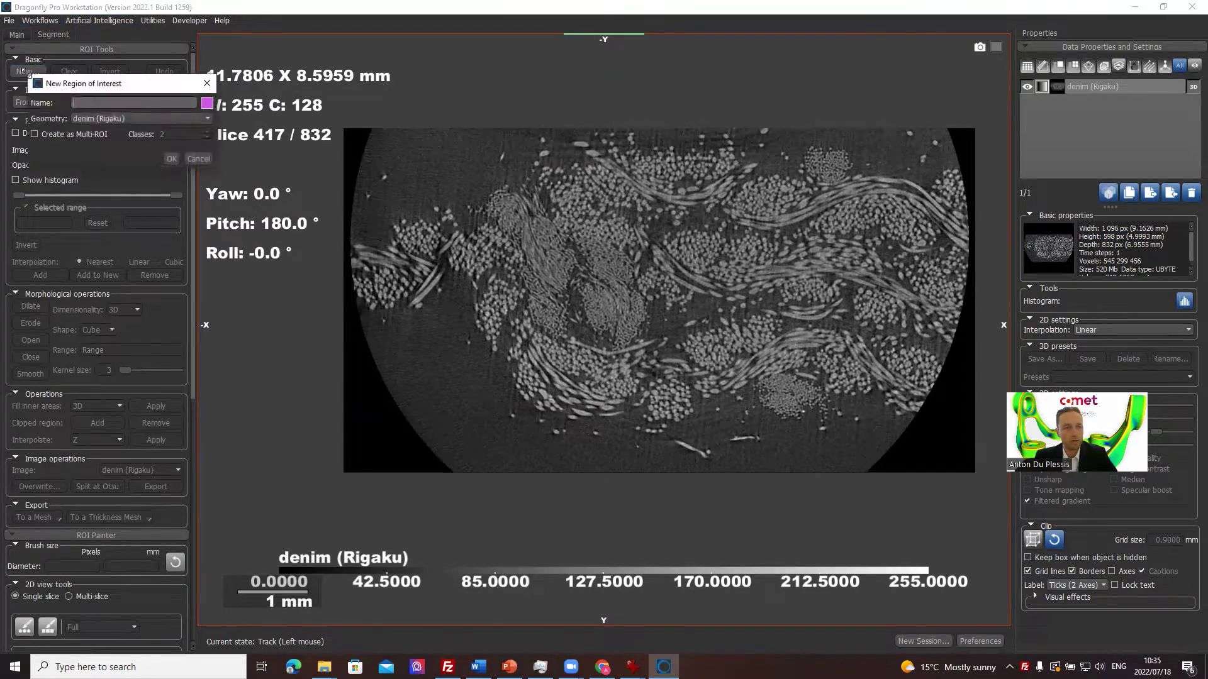
click(46, 136)
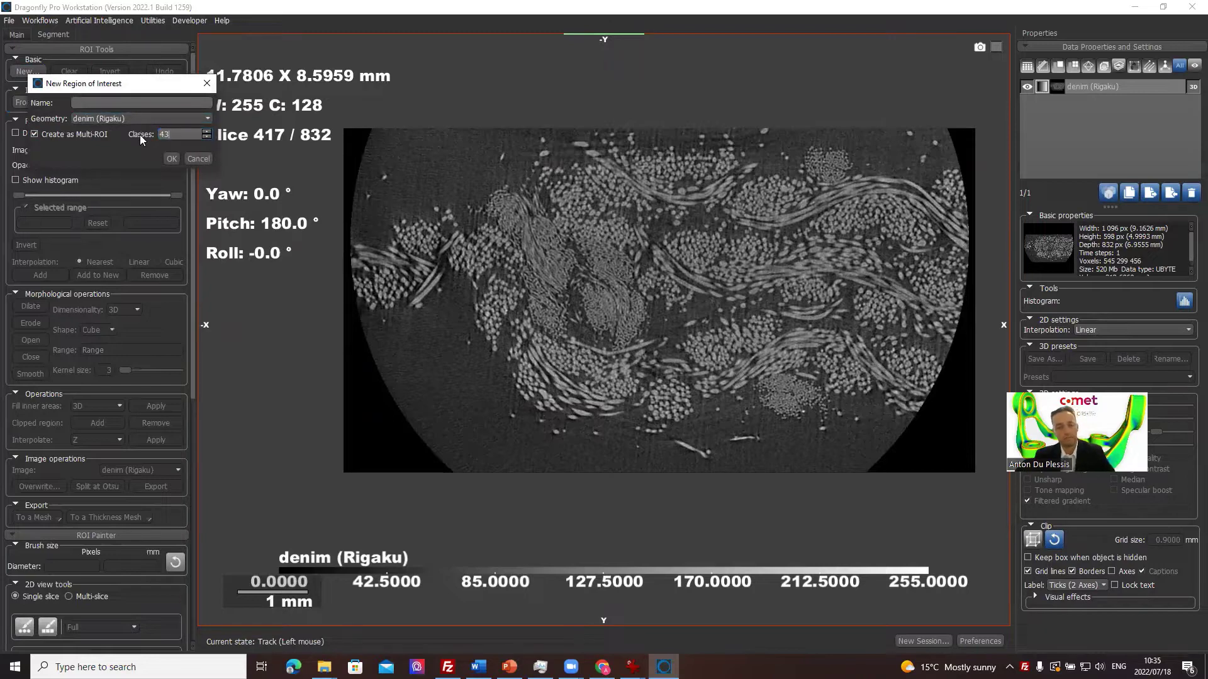
text(43)
key(BackSpace)
key(BackSpace)
text(3)
click(141, 100)
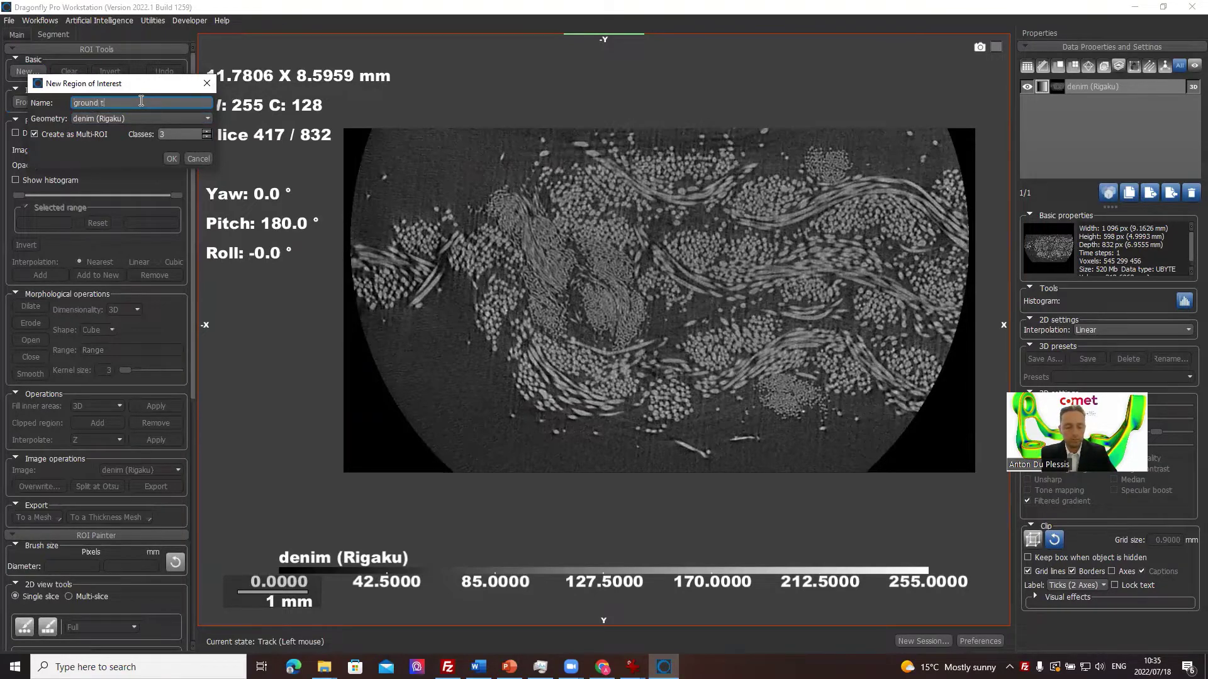
key(Return)
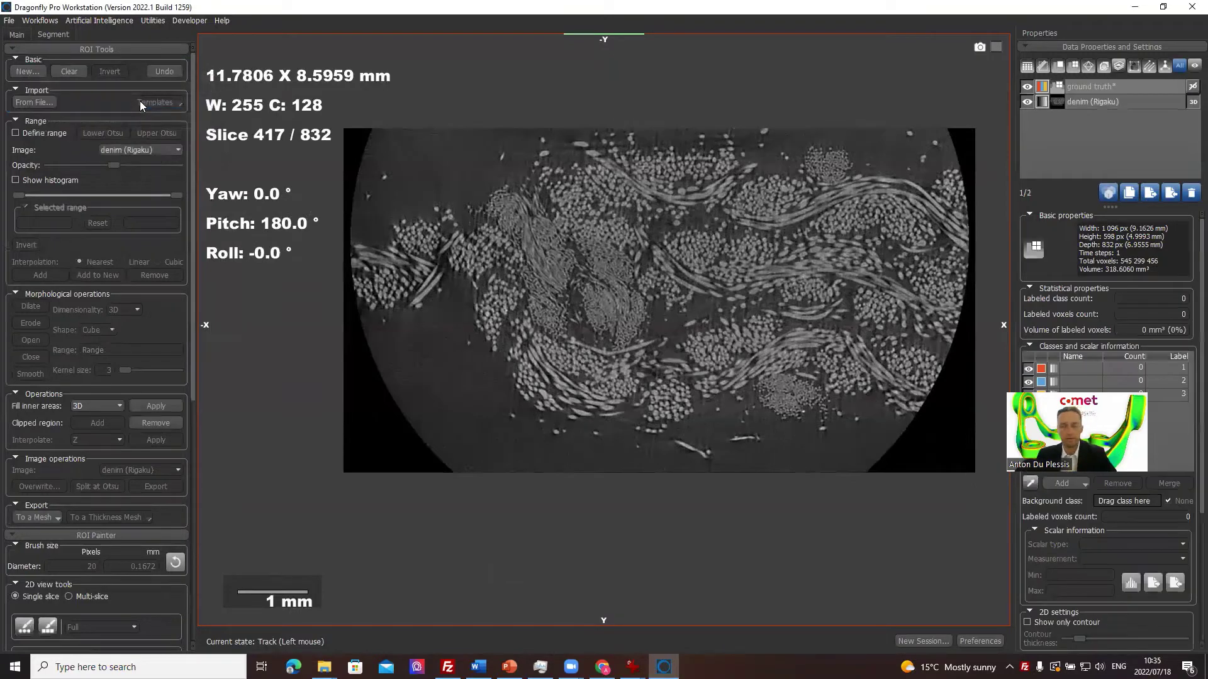
Step: Activate the single-slice circular brush and enlarge its diameter to 82 pixels
mouse_move(652, 248)
right_down()
mouse_move(647, 277)
mouse_move(653, 250)
right_up()
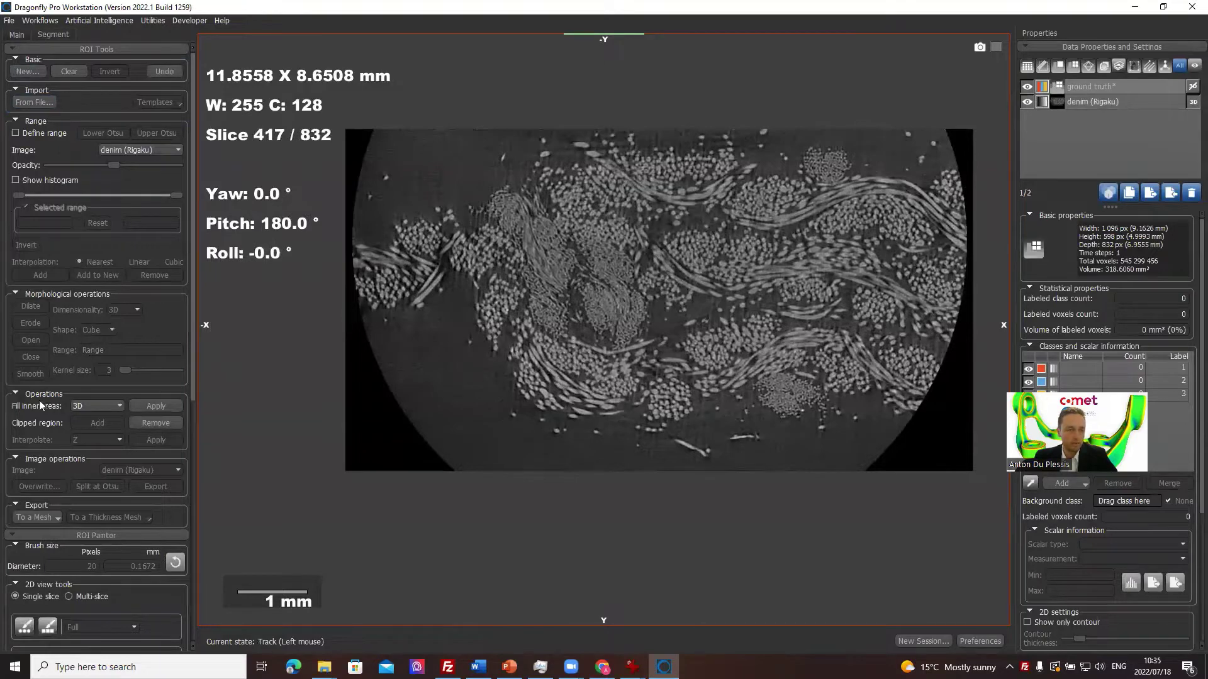
scroll(69, 463, down, 5)
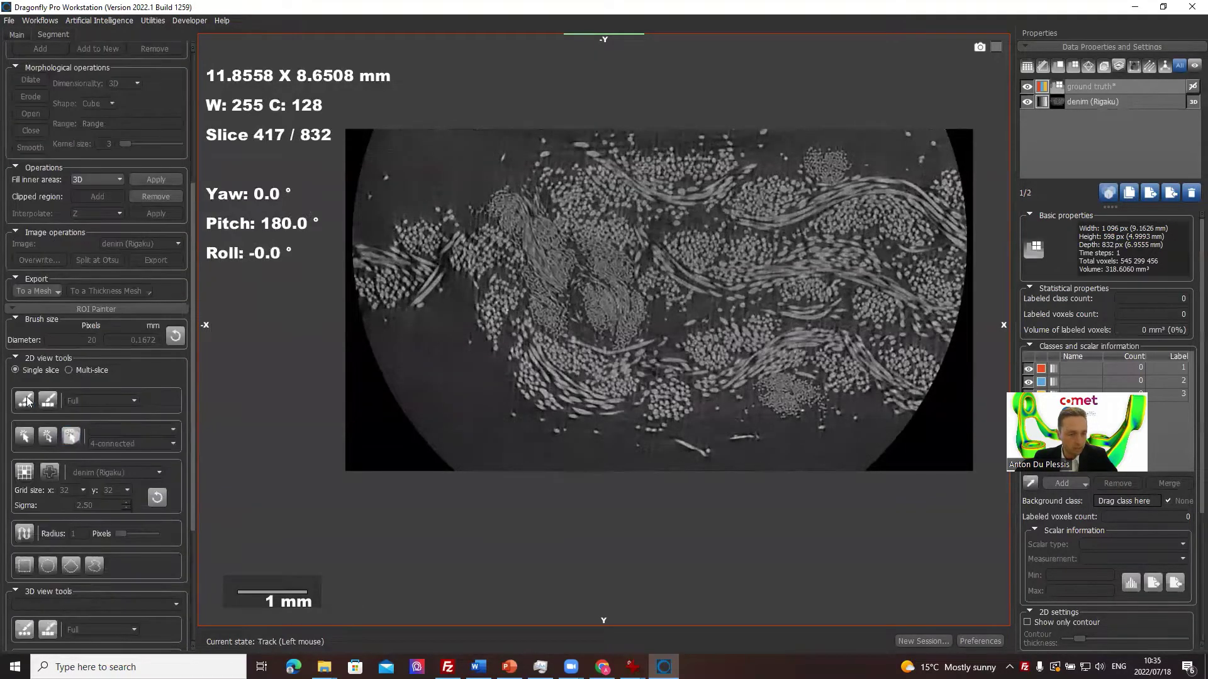
click(22, 401)
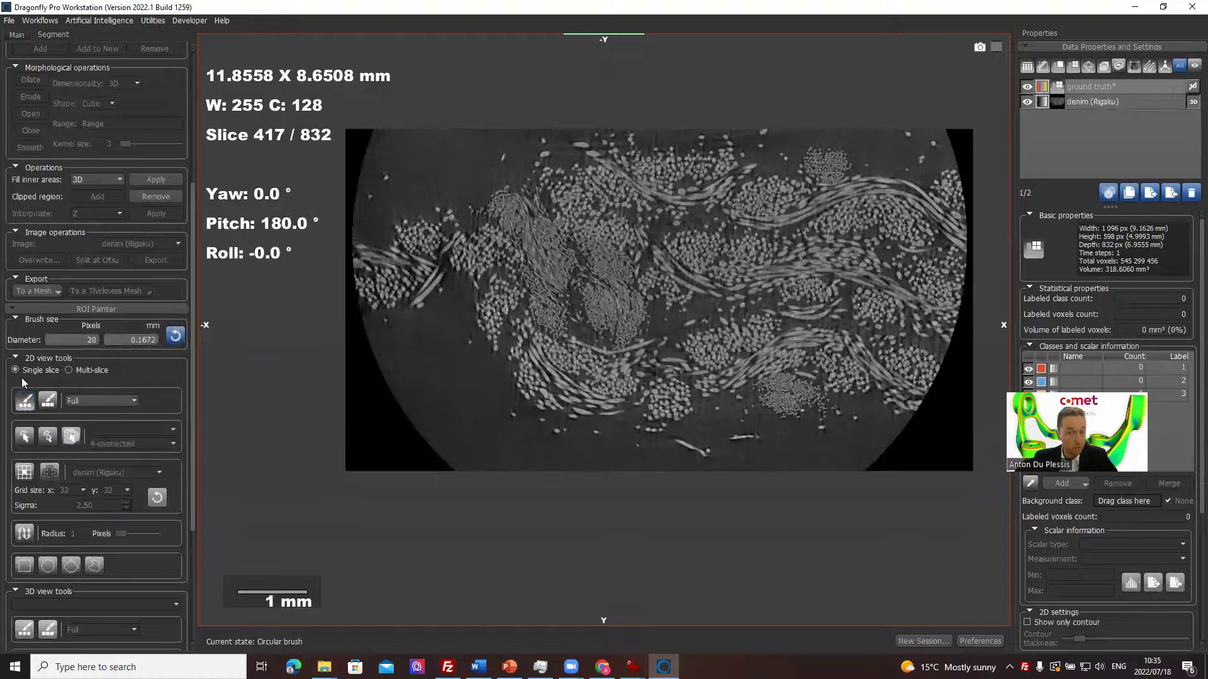
ctrl+scroll(466, 327, up, 5)
ctrl+scroll(466, 326, up, 4)
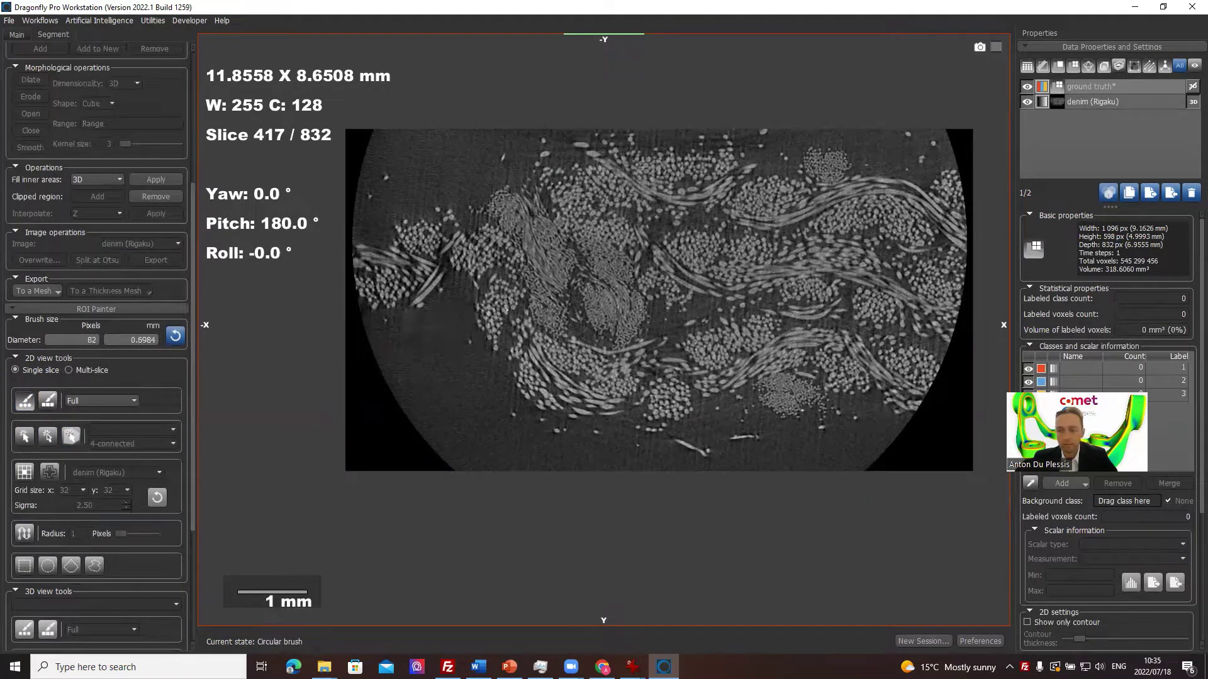
Step: Name the three classes "red fibers", "background" and "small fibers" in label order
double_click(1085, 366)
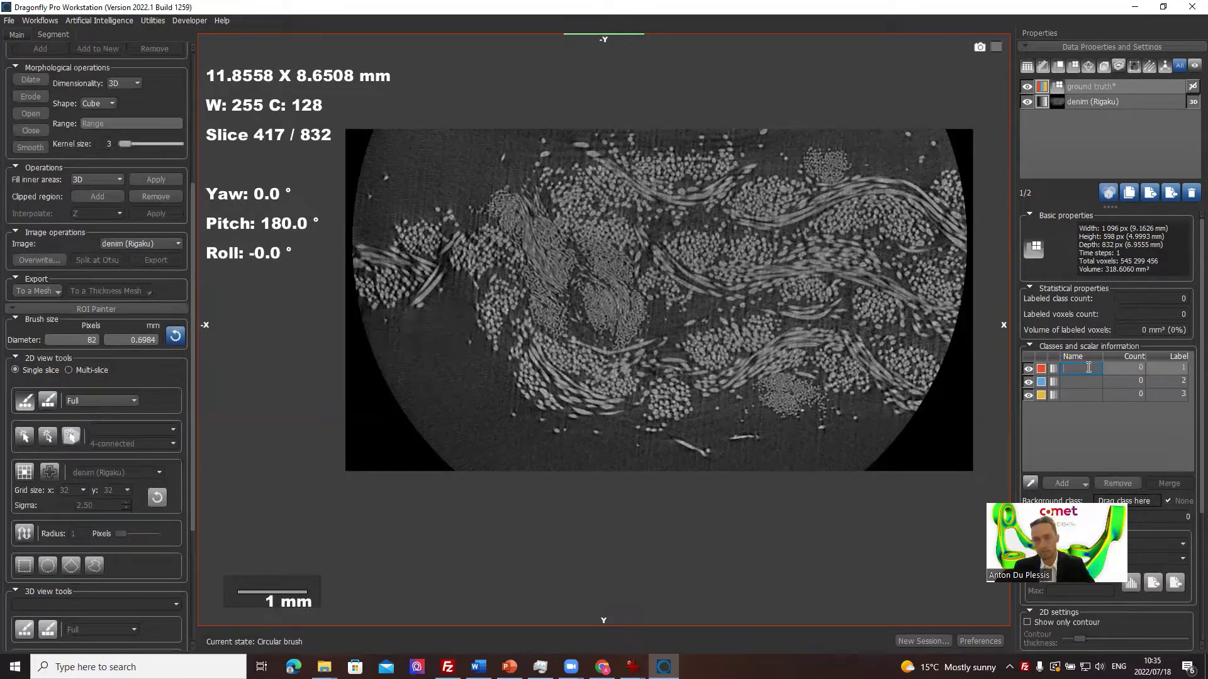
text(red fibres)
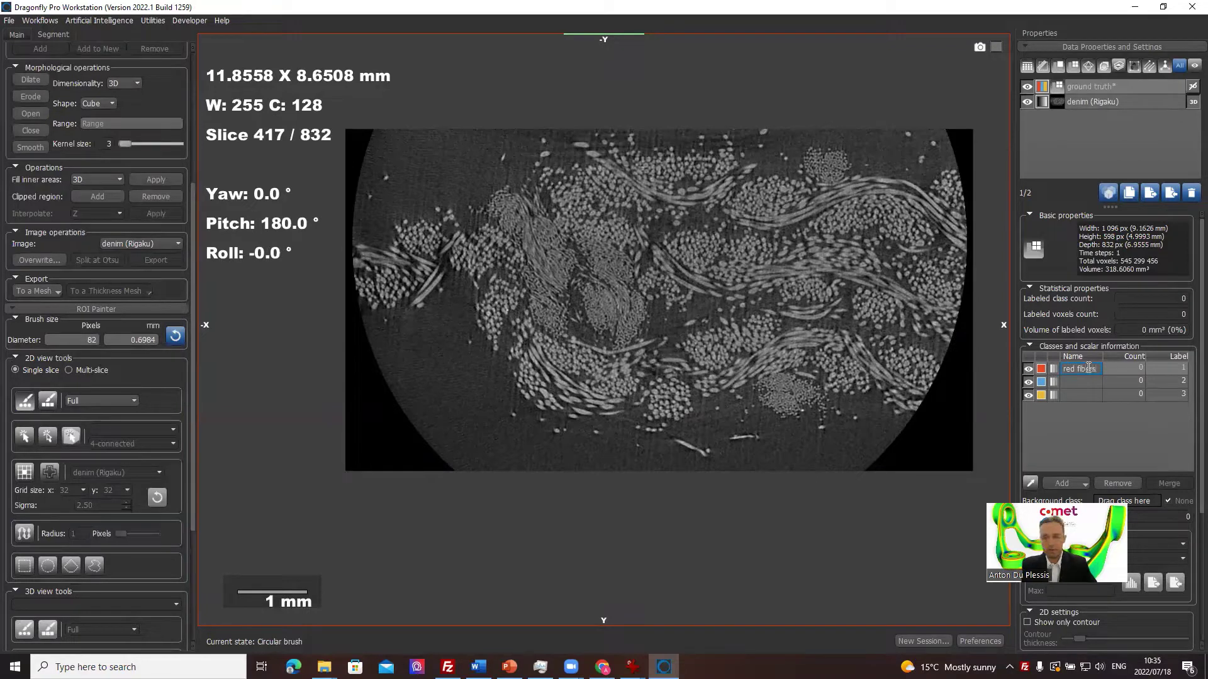
key(Return)
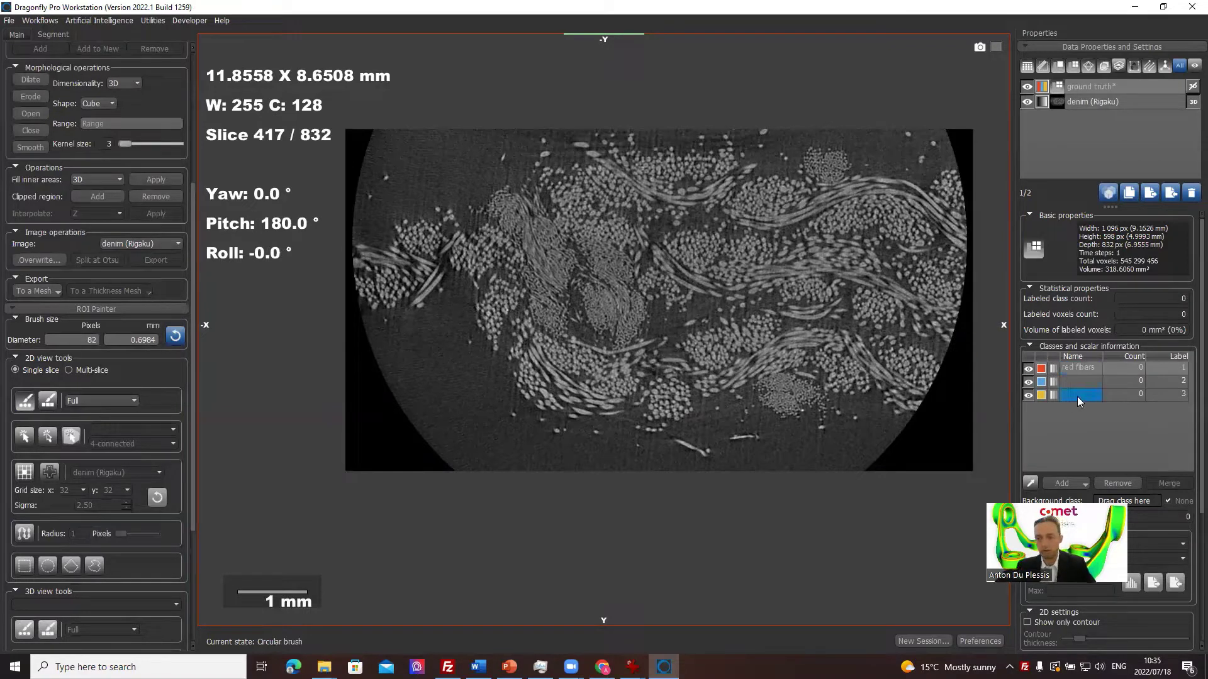
double_click(1087, 380)
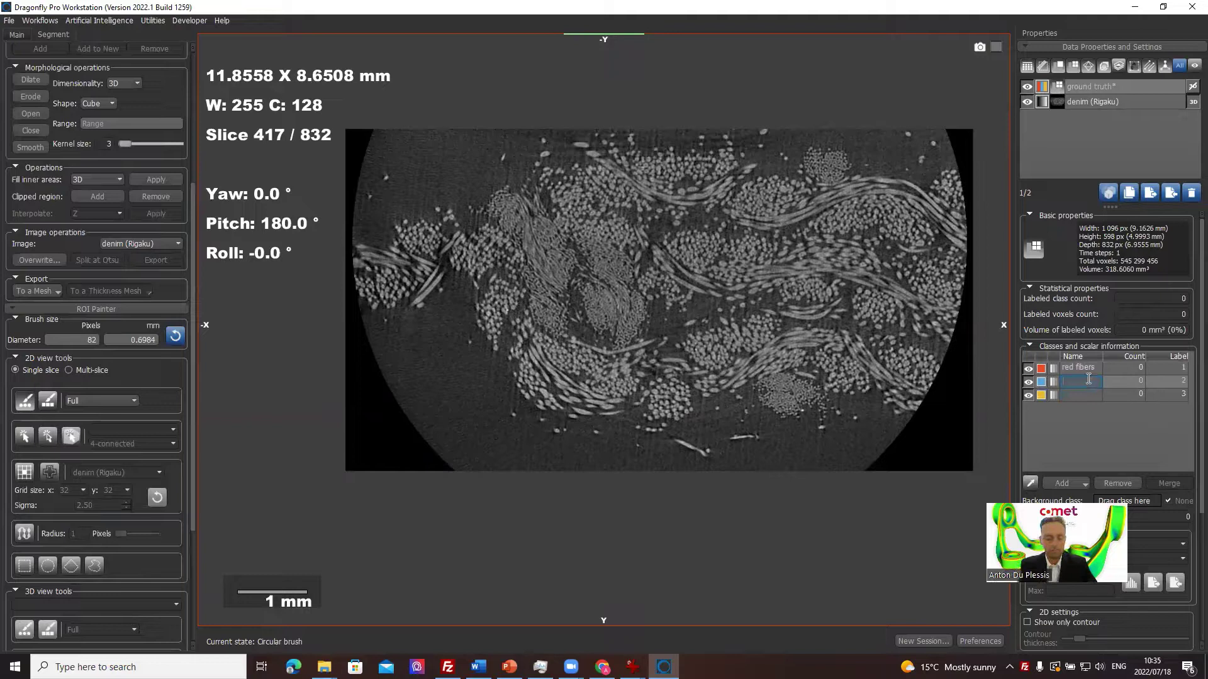
text(background)
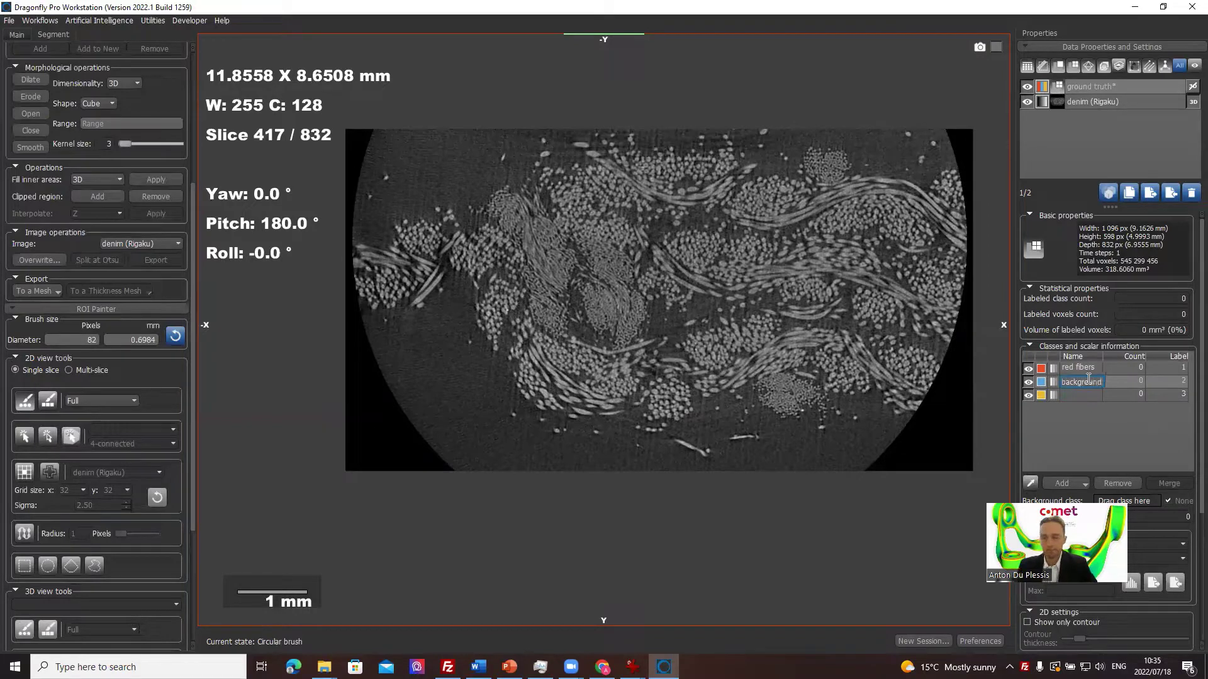
double_click(1080, 395)
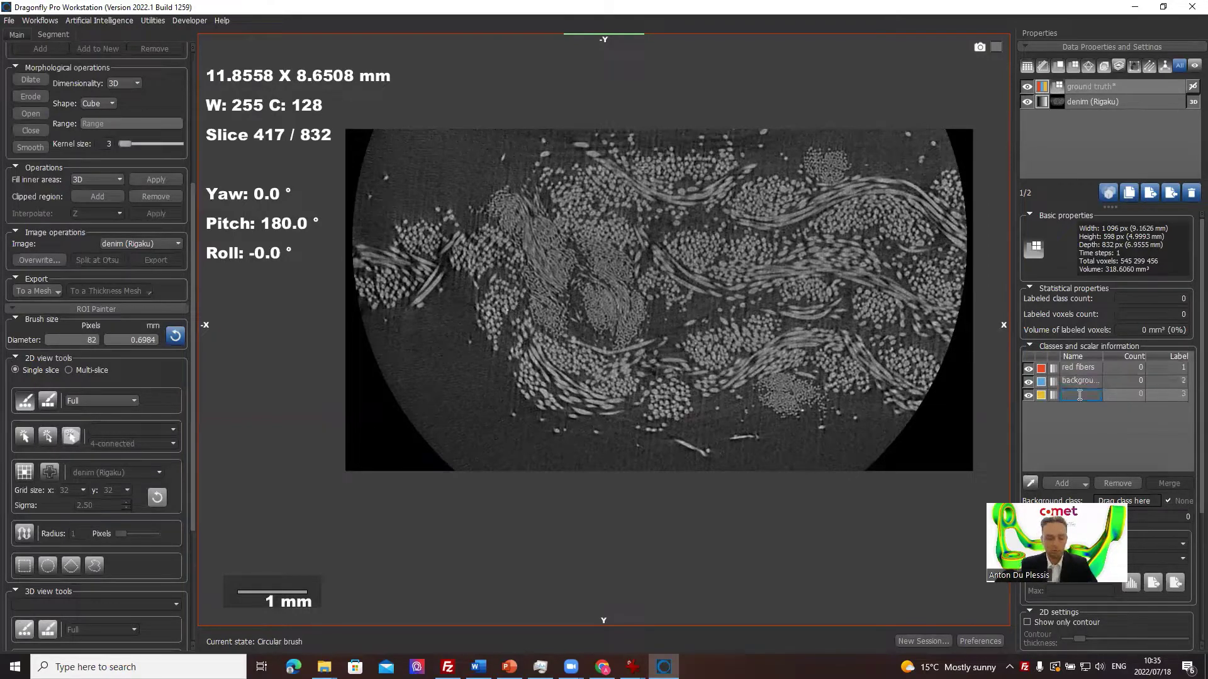
text(small fibers)
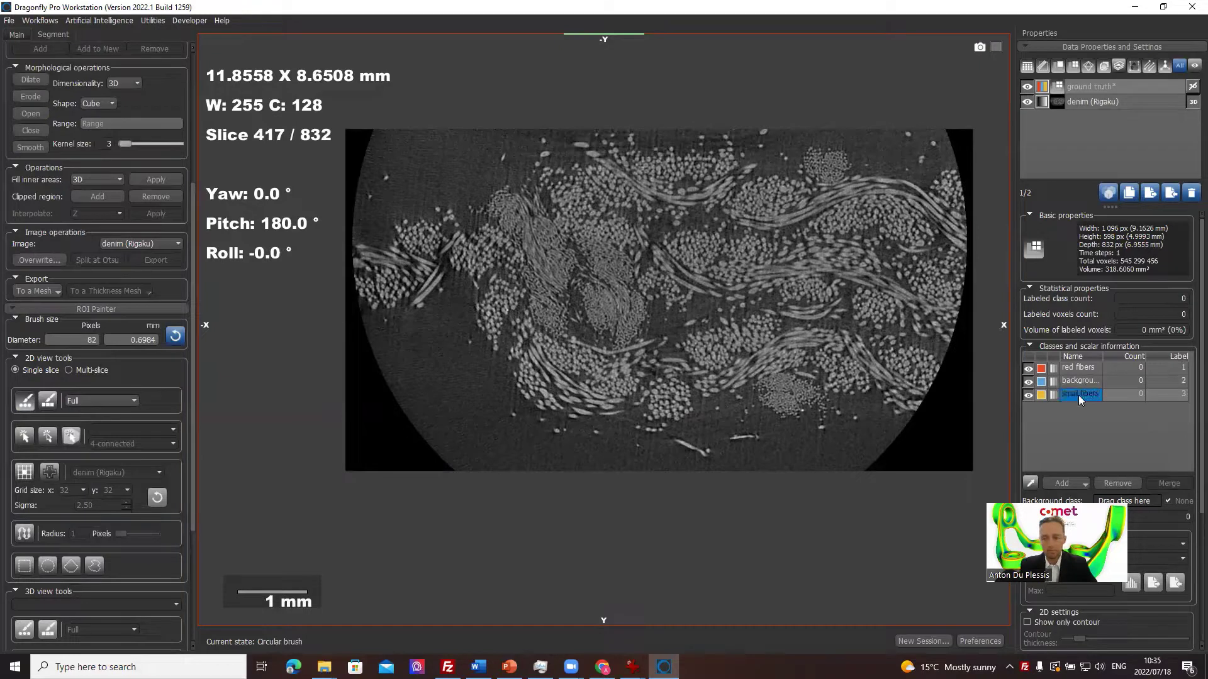
key(Return)
Step: Select the red fibers class and set the 2D brush to Local Otsu with a diameter of 162 pixels
click(1082, 381)
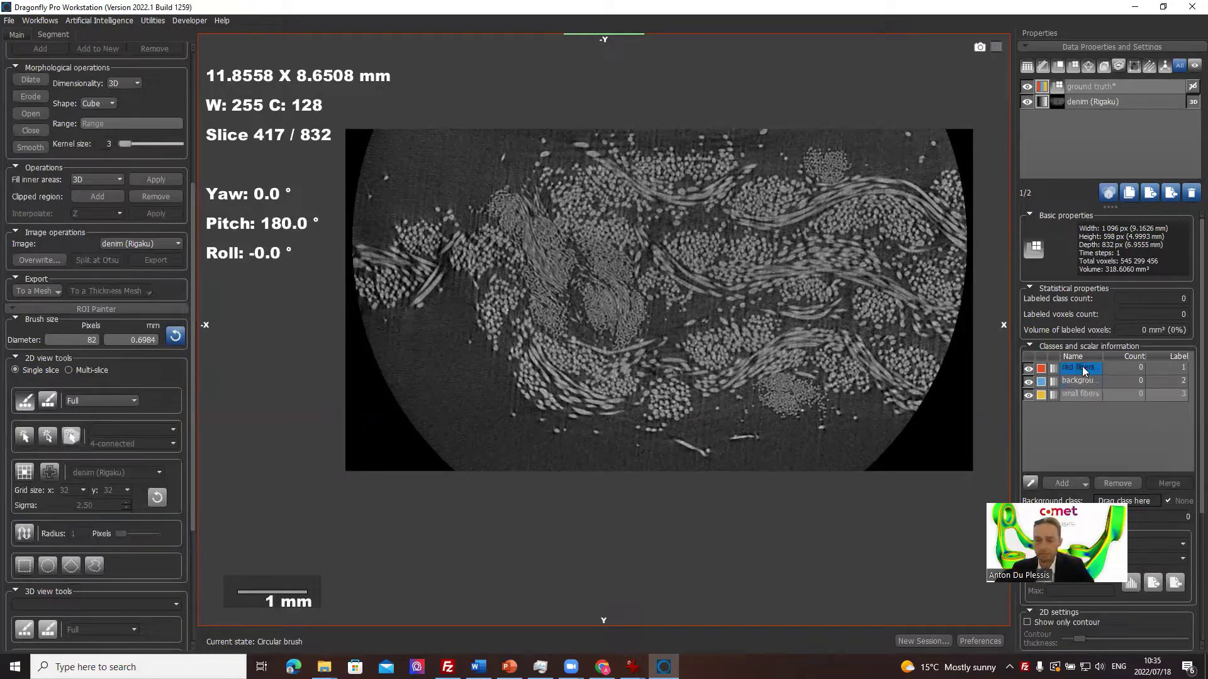
click(1081, 368)
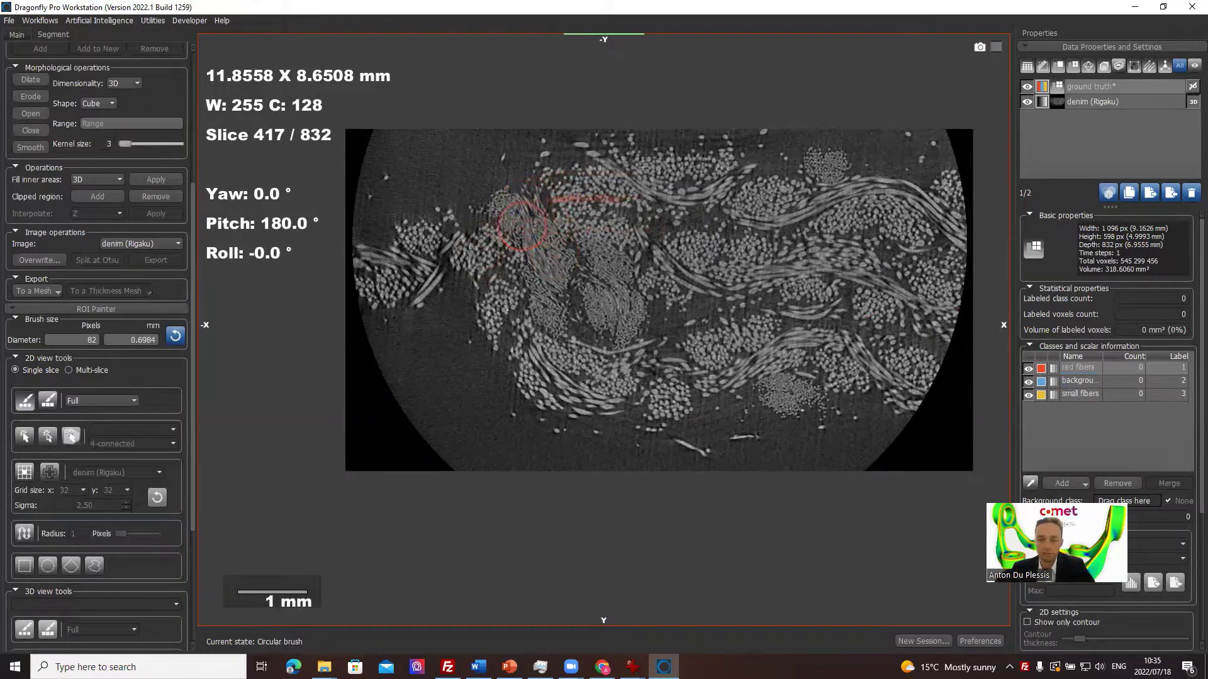
key(ctrl)
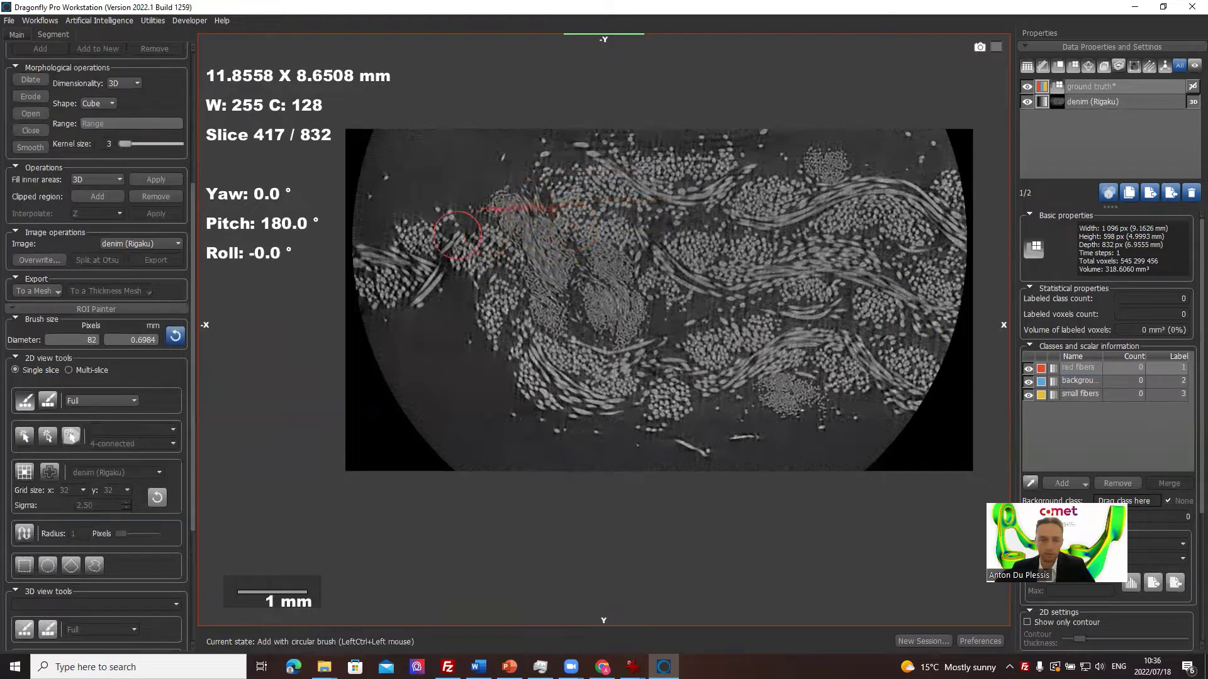
click(95, 401)
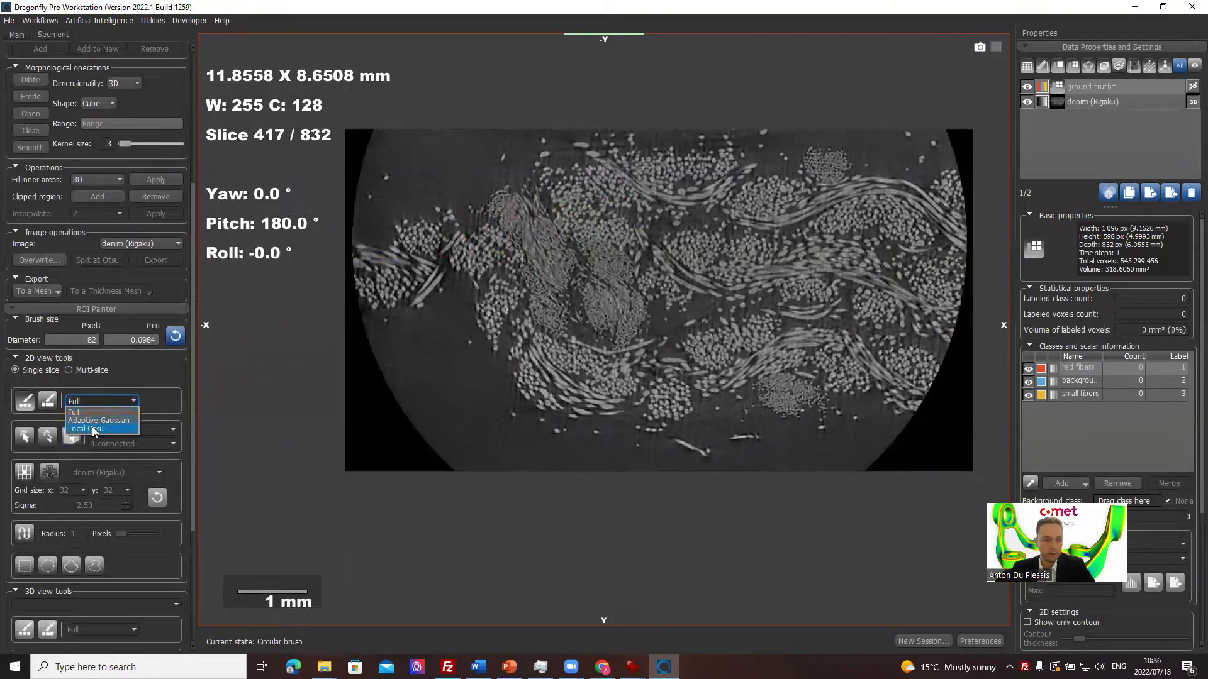
click(87, 429)
ctrl+scroll(535, 214, up, 4)
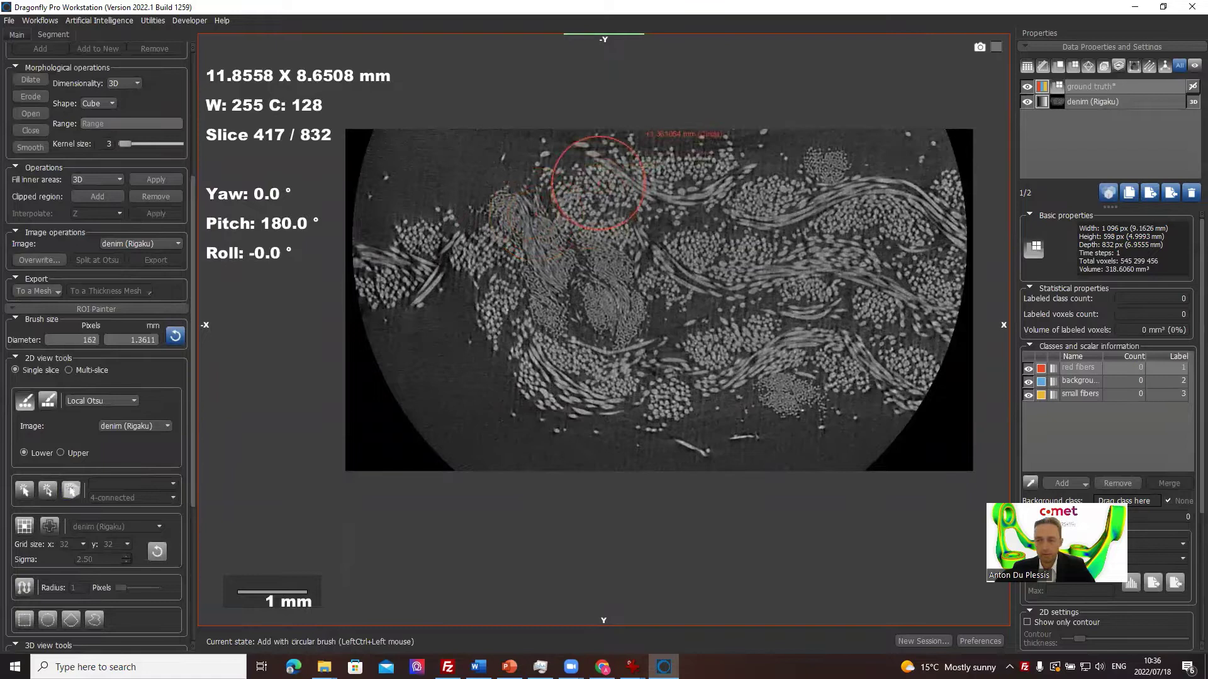
Step: Try a Local Otsu brush dab with the Lower range on the upper yarn bundle, and undo it
ctrl+click(587, 165)
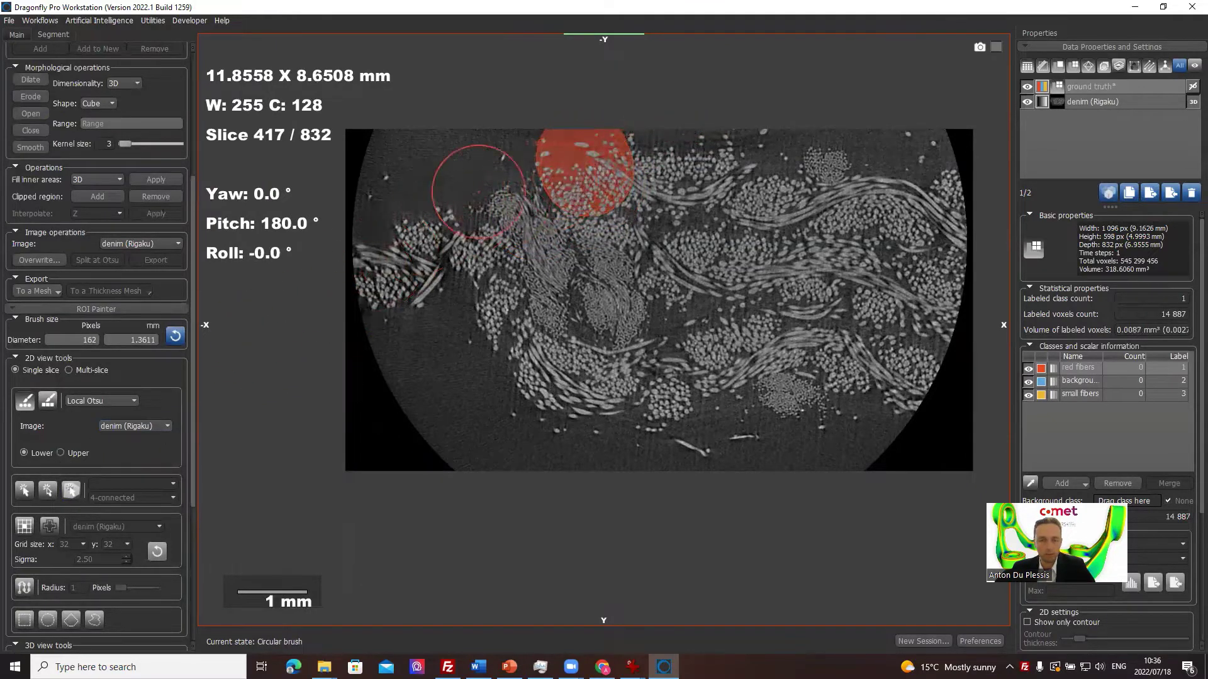
scroll(121, 150, up, 3)
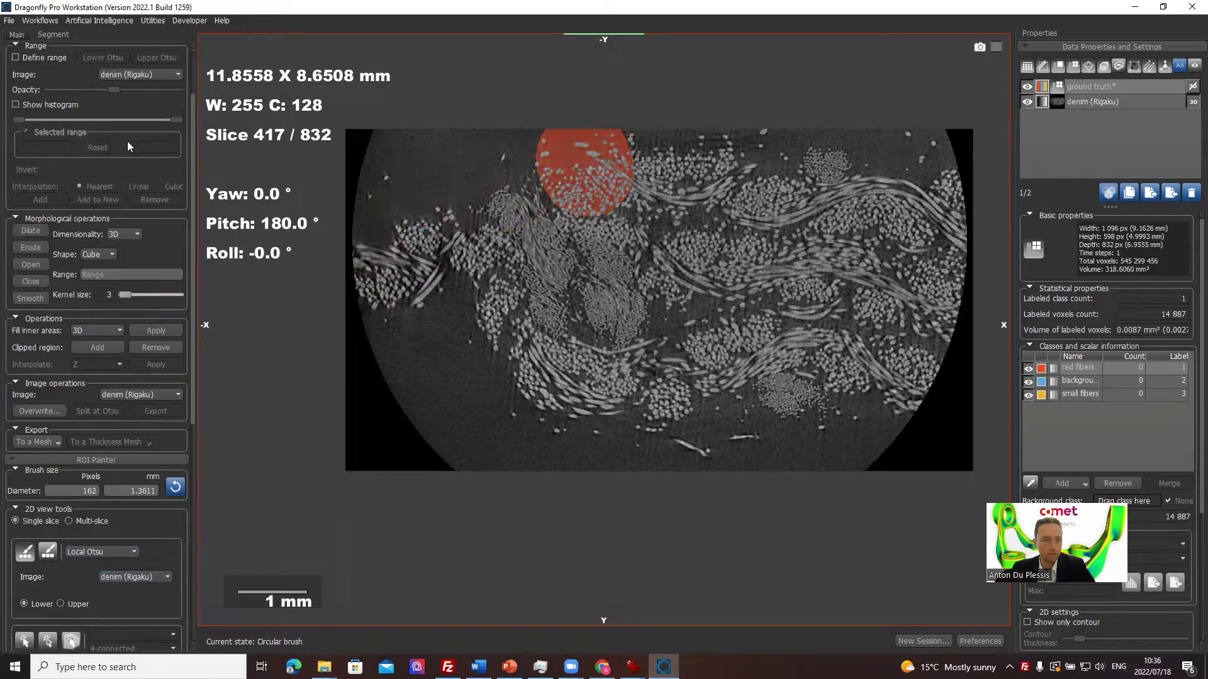
scroll(194, 63, down, 2)
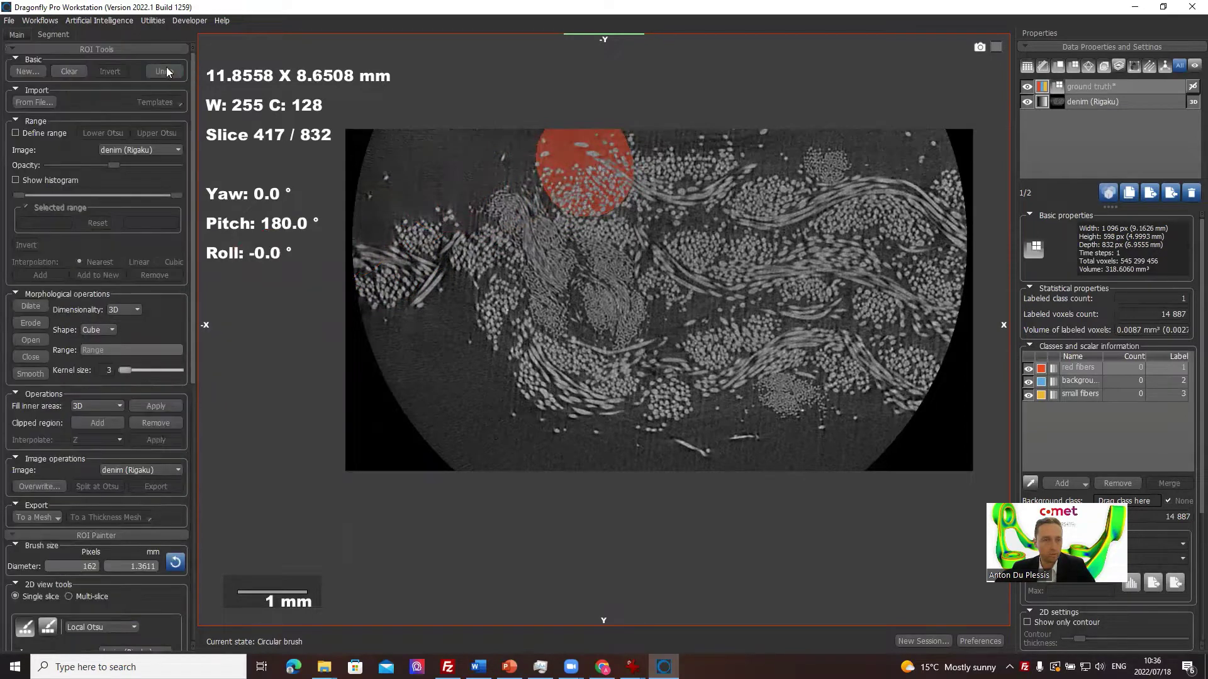
key(ctrl+z)
scroll(127, 497, down, 3)
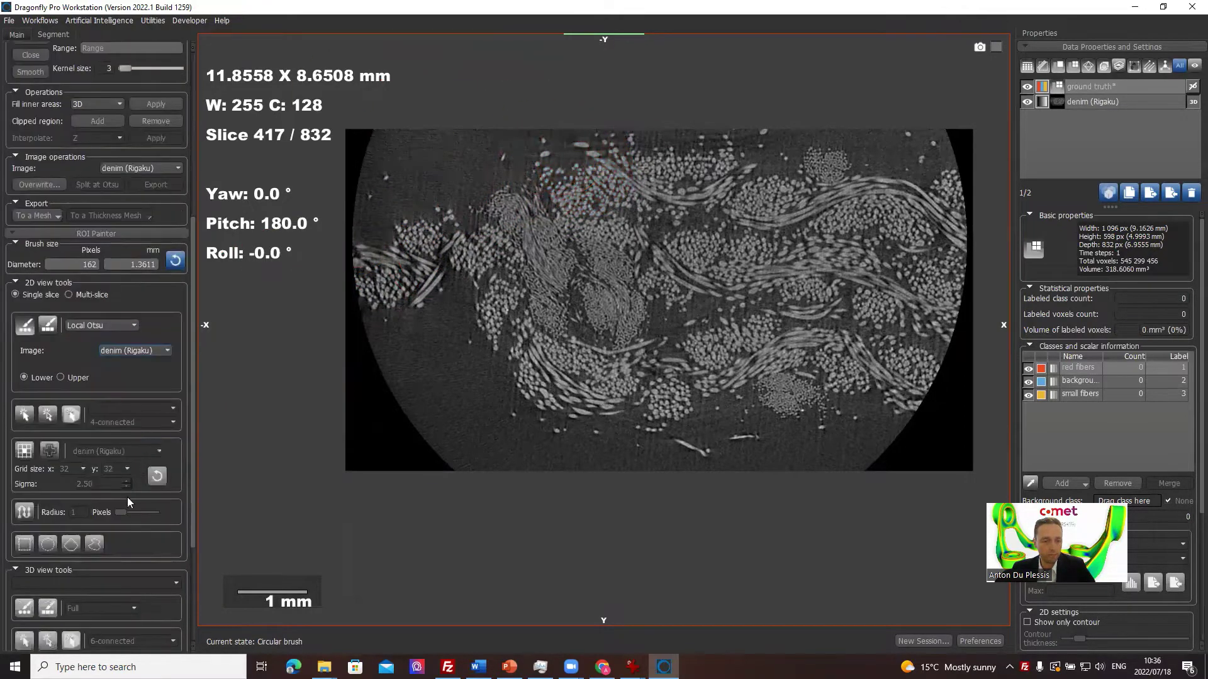
Step: Switch the Local Otsu brush to Upper and paint the thick yarns across slice 417 as red fibers, avoiding the fine-fiber bundles
scroll(131, 499, down, 3)
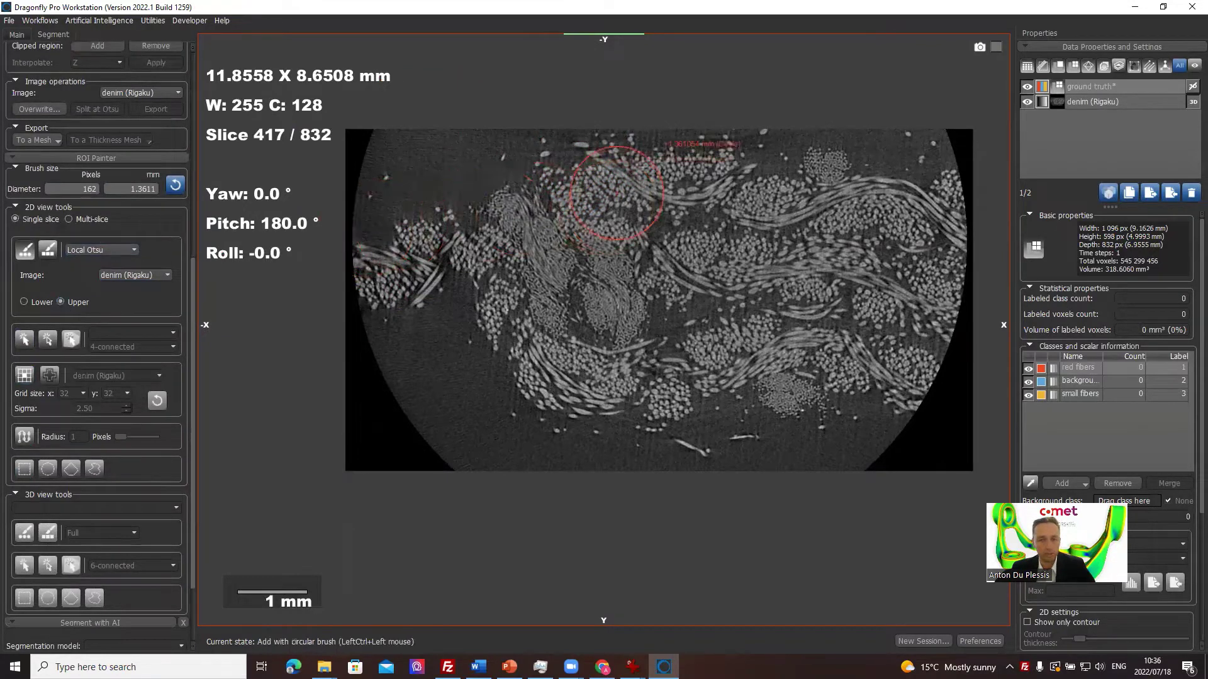
mouse_move(383, 264)
ctrl+mouse_down()
mouse_move(371, 262)
mouse_move(409, 242)
mouse_move(462, 266)
mouse_move(482, 297)
mouse_move(481, 378)
mouse_move(505, 372)
mouse_move(617, 405)
mouse_move(699, 395)
mouse_move(698, 352)
mouse_move(880, 280)
mouse_move(929, 379)
mouse_move(897, 354)
ctrl+mouse_up()
mouse_move(881, 239)
ctrl+mouse_down()
mouse_move(969, 211)
mouse_move(944, 189)
mouse_move(975, 264)
mouse_move(924, 182)
mouse_move(893, 245)
mouse_move(919, 164)
mouse_move(912, 189)
mouse_move(818, 264)
mouse_move(767, 265)
mouse_move(654, 202)
mouse_move(636, 154)
mouse_move(597, 151)
mouse_move(685, 138)
mouse_move(745, 160)
ctrl+mouse_up()
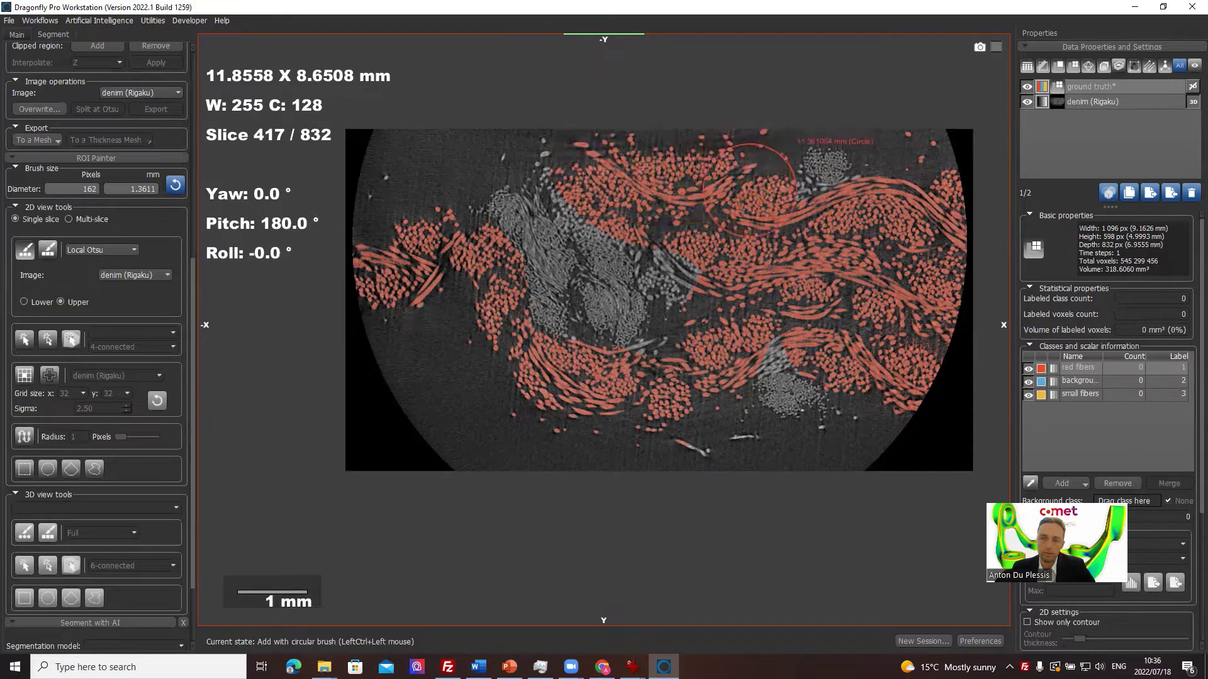
Step: Paint the missed thick fibers around the upper-right yarn and beside the central fine-fiber bundle as red fibers
scroll(746, 192, up, 1)
scroll(750, 368, up, 2)
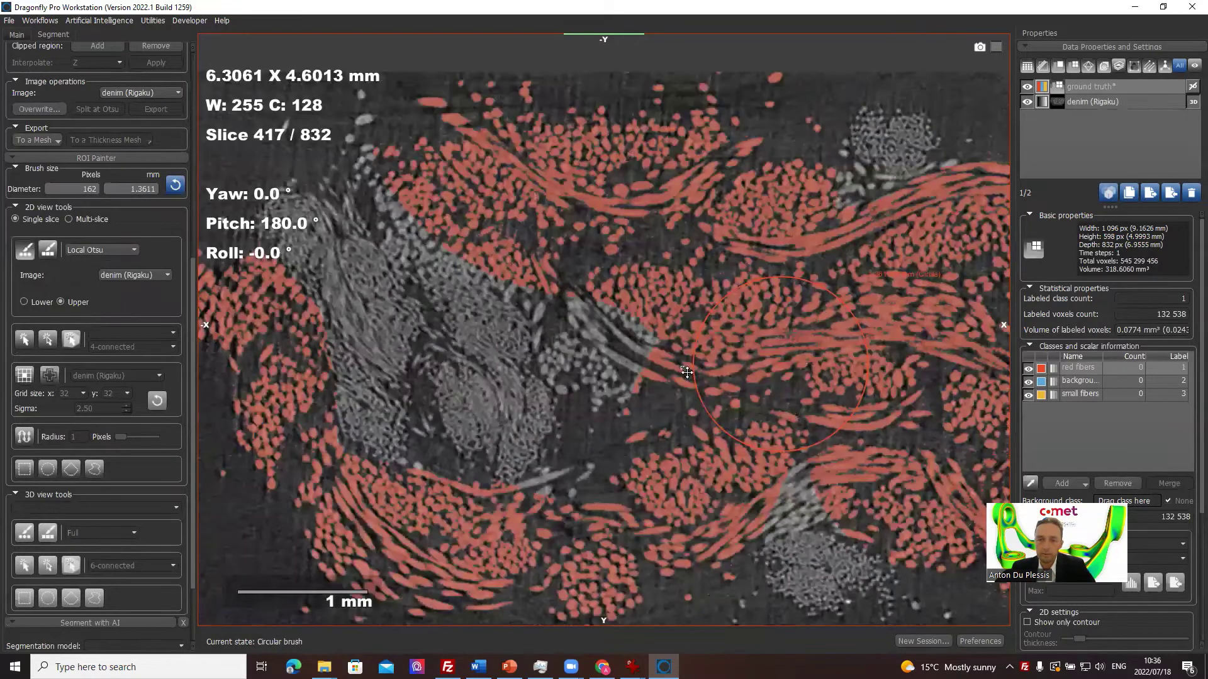
middle_drag(780, 364, 590, 254)
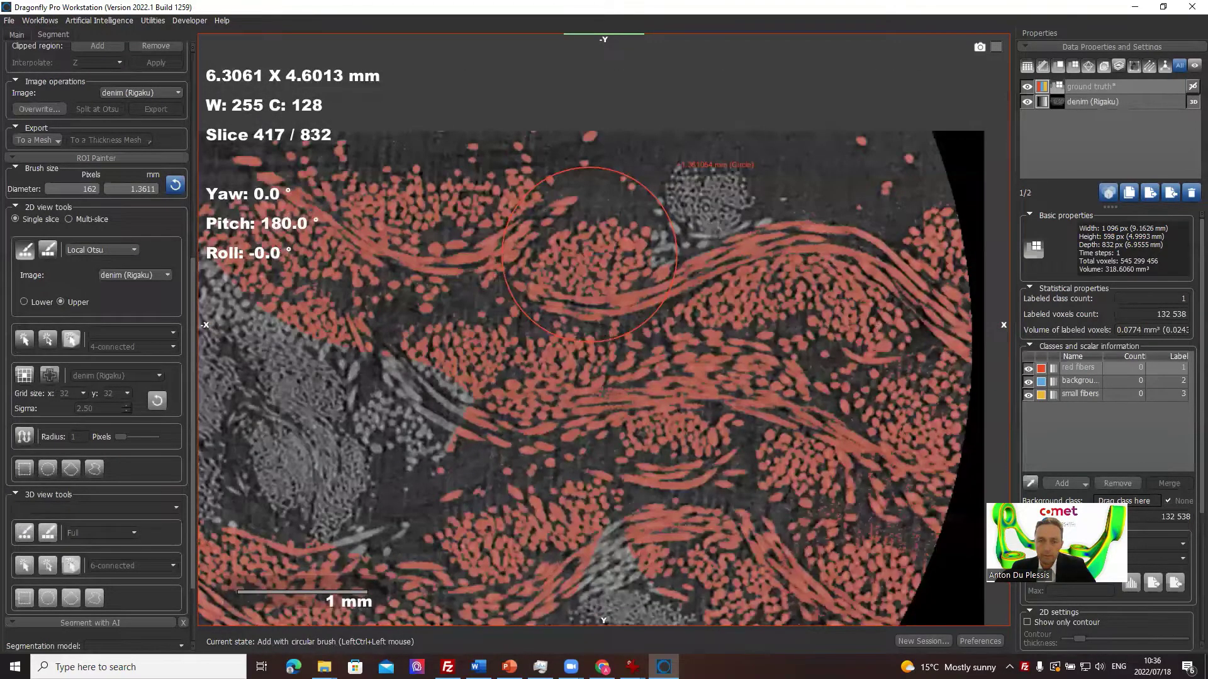
mouse_move(590, 254)
ctrl+mouse_down()
mouse_move(634, 311)
mouse_move(668, 323)
mouse_move(754, 298)
mouse_move(792, 303)
mouse_move(800, 275)
mouse_move(822, 269)
mouse_move(808, 302)
mouse_move(662, 384)
ctrl+mouse_up()
middle_drag(739, 295, 783, 261)
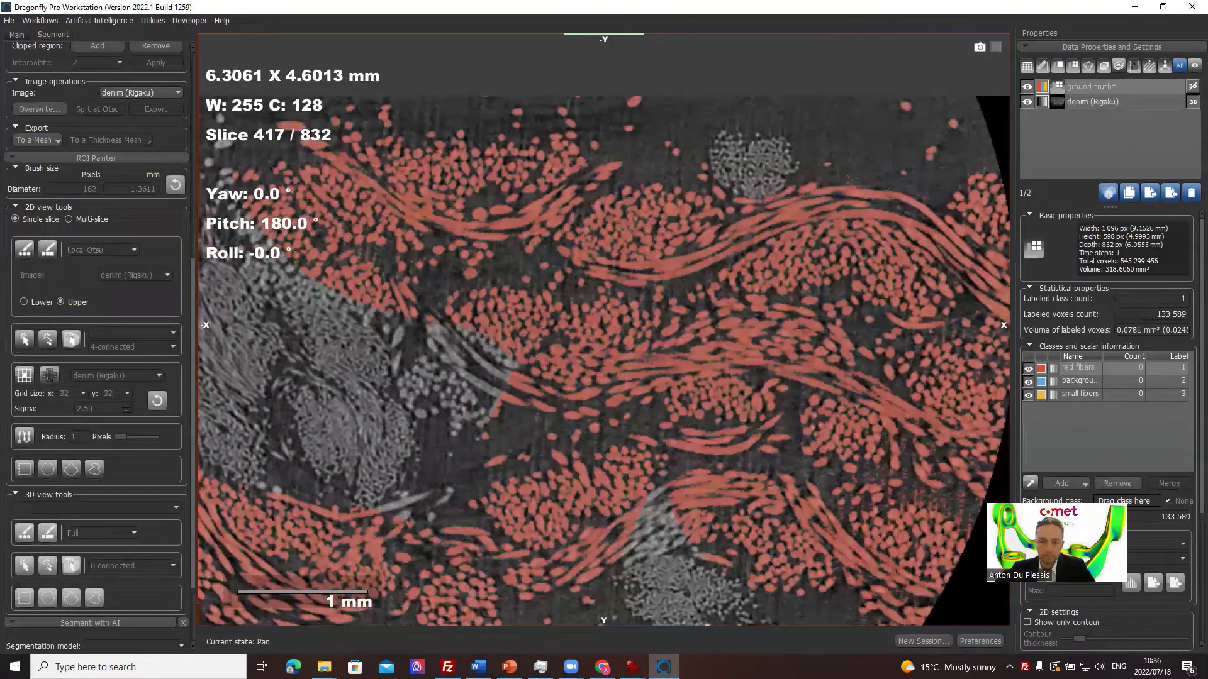
middle_drag(552, 341, 684, 202)
mouse_move(684, 202)
ctrl+mouse_down()
mouse_move(619, 221)
mouse_move(605, 197)
ctrl+mouse_up()
Step: Reduce the brush diameter to 76 pixels and paint the unlabelled strands above the lower fine-fiber bundle as red fibers
shift+scroll(605, 197, down, 5)
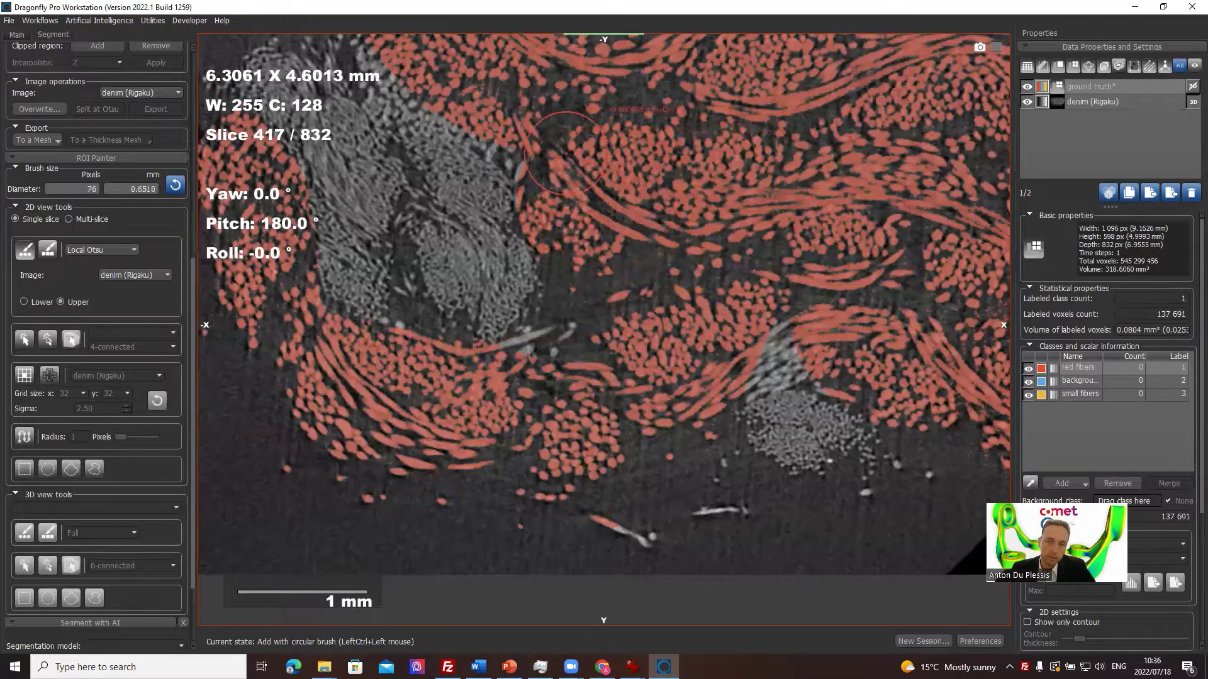
mouse_move(544, 126)
ctrl+mouse_down()
mouse_move(529, 140)
mouse_move(556, 201)
mouse_move(553, 189)
ctrl+mouse_up()
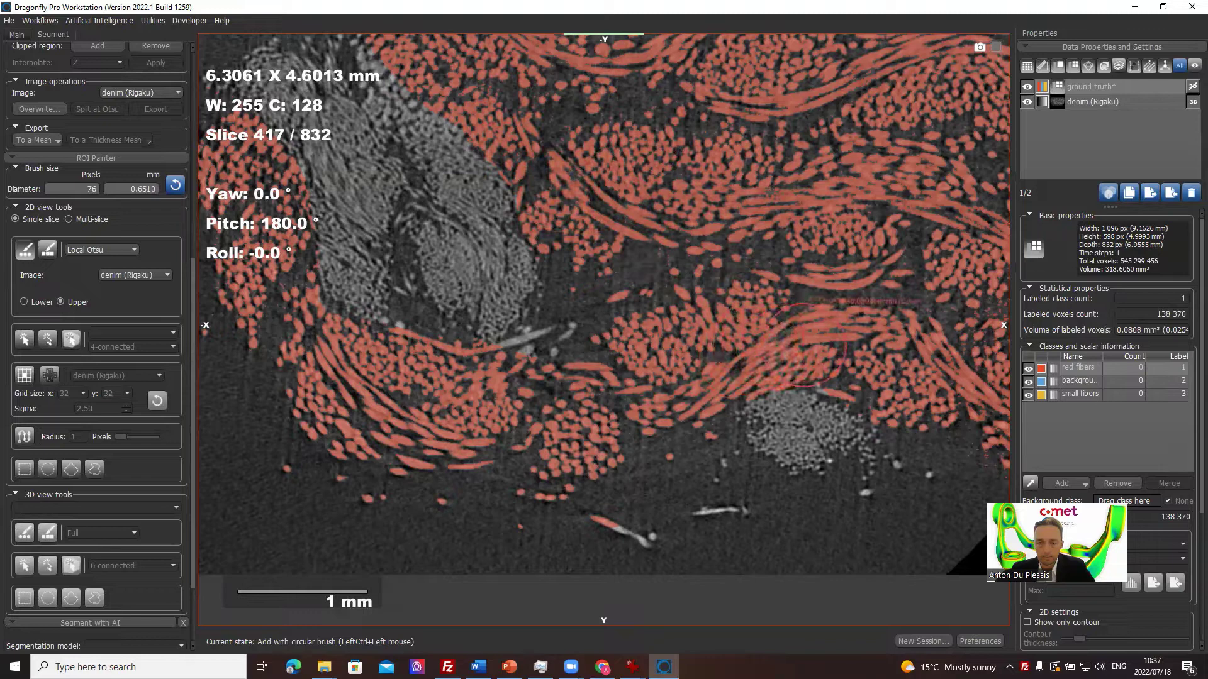
ctrl+click(874, 349)
Step: Paint the stray fibers along the fabric's lower edge, below and beside the lower fine-fiber bundle, as red fibers
middle_drag(684, 320, 744, 220)
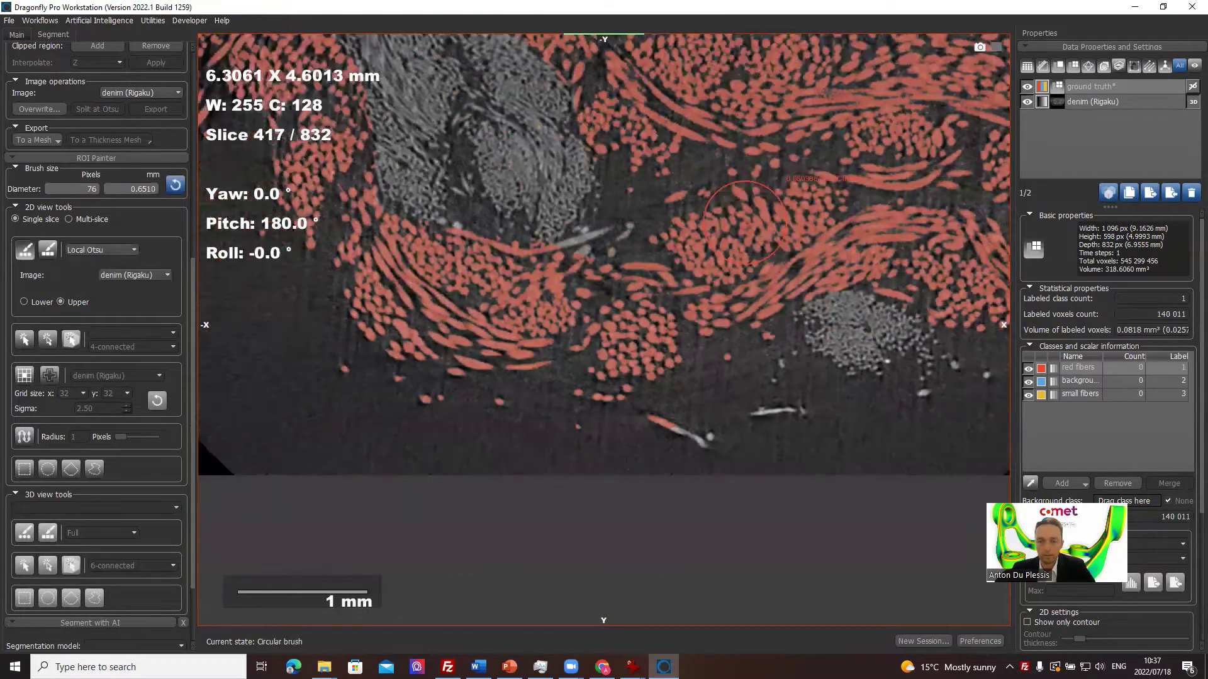
ctrl+click(777, 410)
ctrl+click(692, 427)
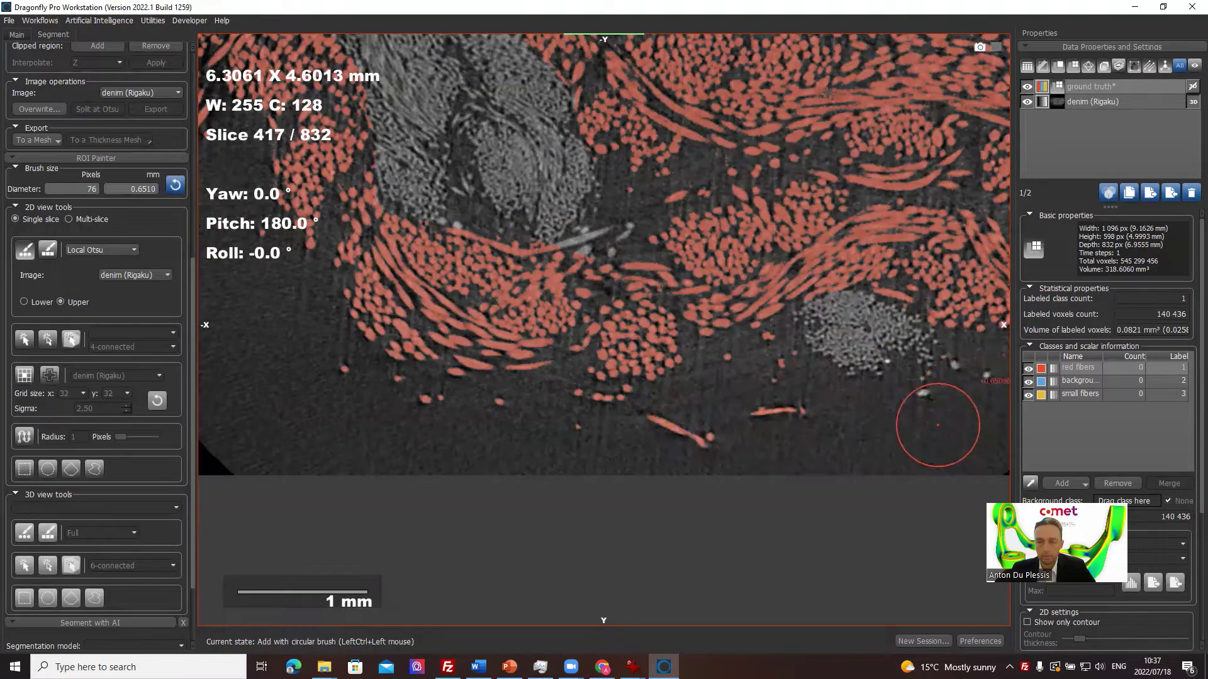
ctrl+drag(938, 423, 984, 377)
Step: Paint the missed strands below the central fine-fiber bundle and the stray fibers near the slice's left edge as red fibers
middle_drag(659, 262, 817, 270)
ctrl+click(818, 271)
middle_drag(541, 292, 629, 345)
middle_drag(700, 382, 743, 428)
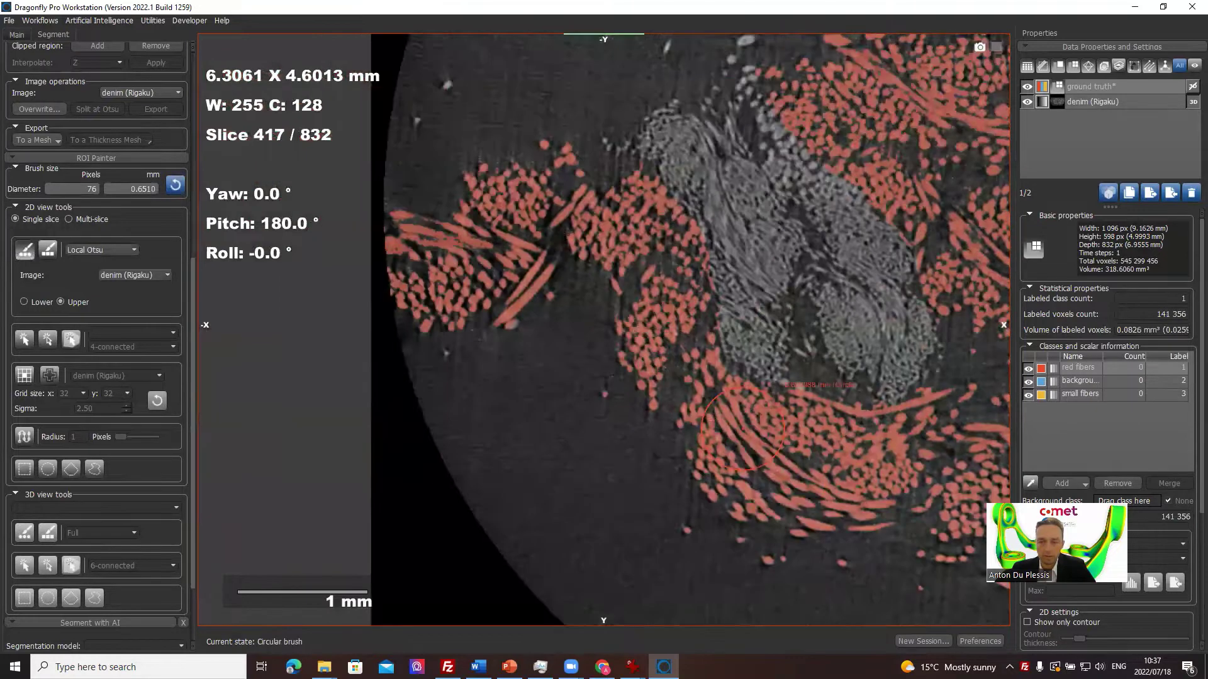
ctrl+click(448, 328)
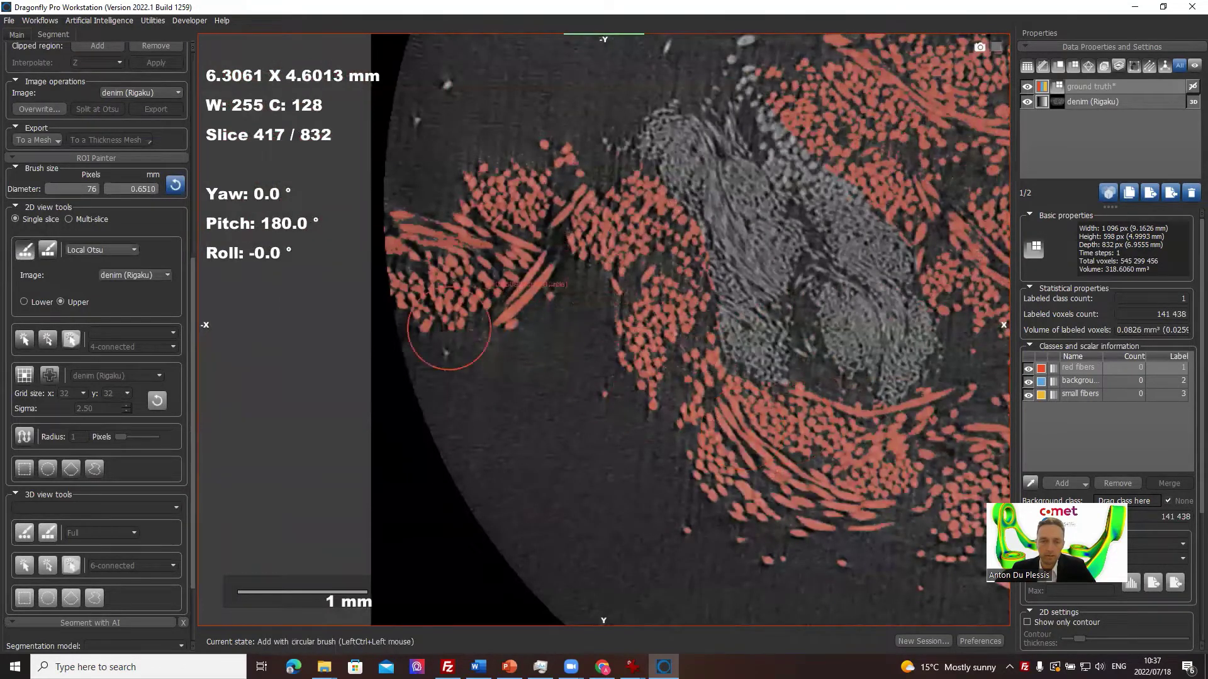
ctrl+click(445, 108)
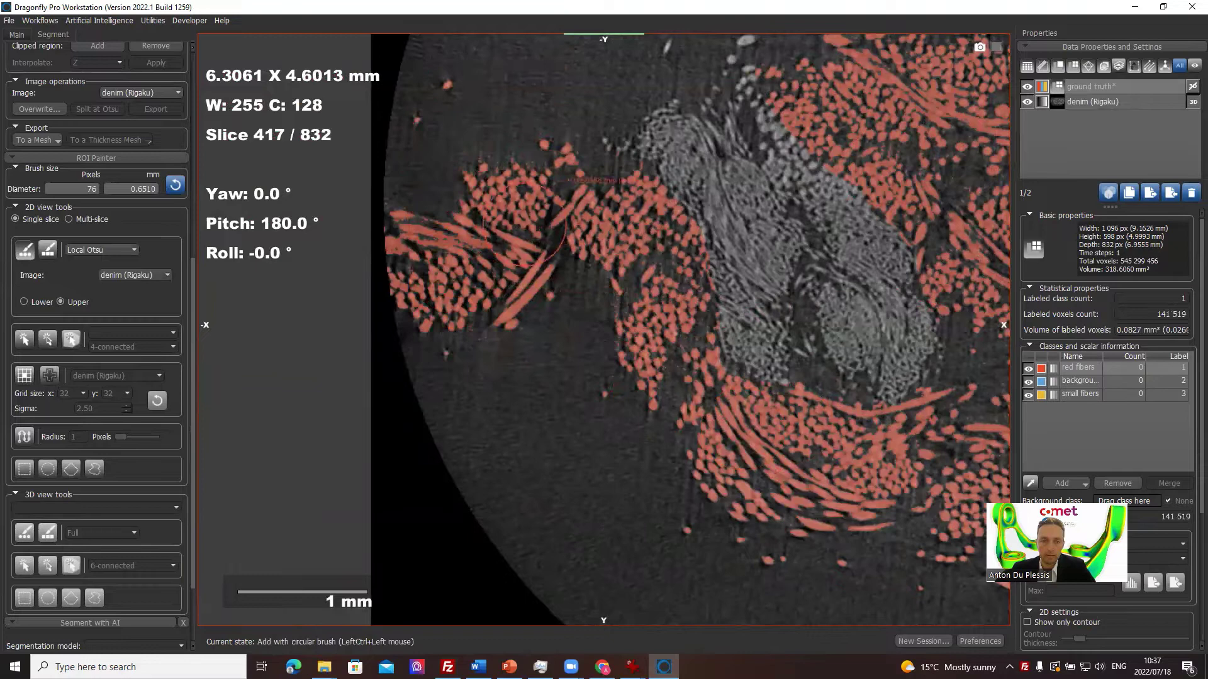
Step: Paint the thick fibers bordering the upper right side of the central fine-fiber bundle as red fibers
middle_drag(631, 412, 536, 224)
middle_drag(579, 186, 679, 352)
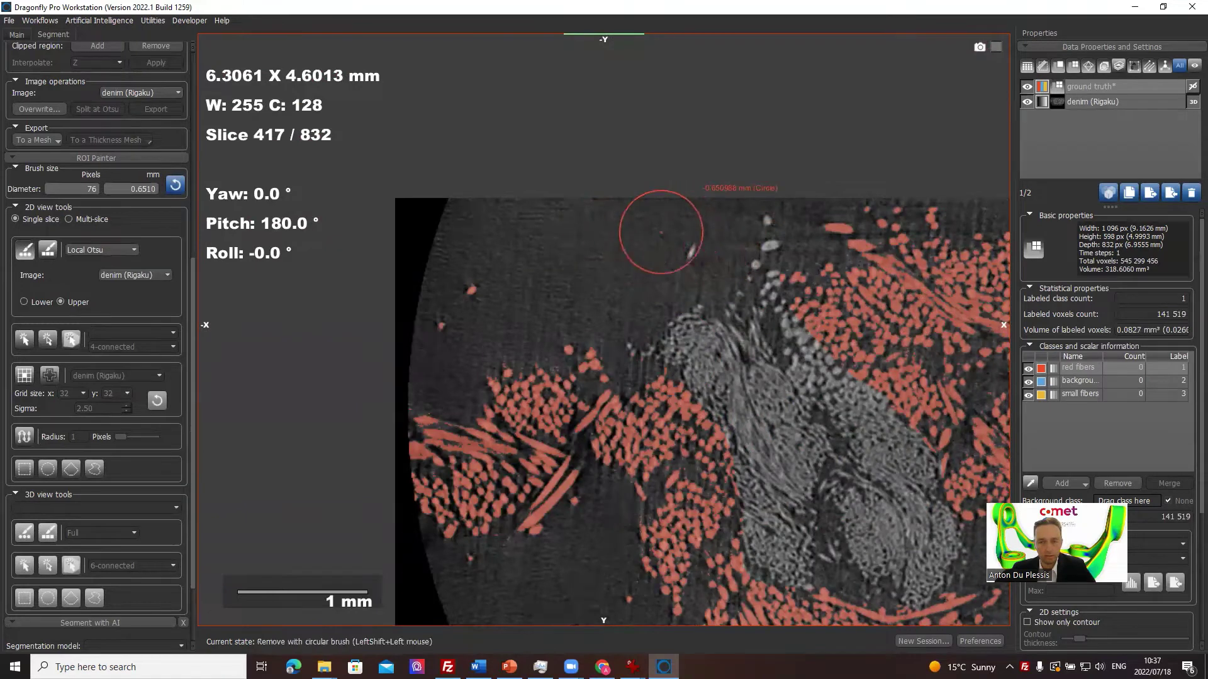
key(ctrl)
ctrl+drag(761, 240, 796, 272)
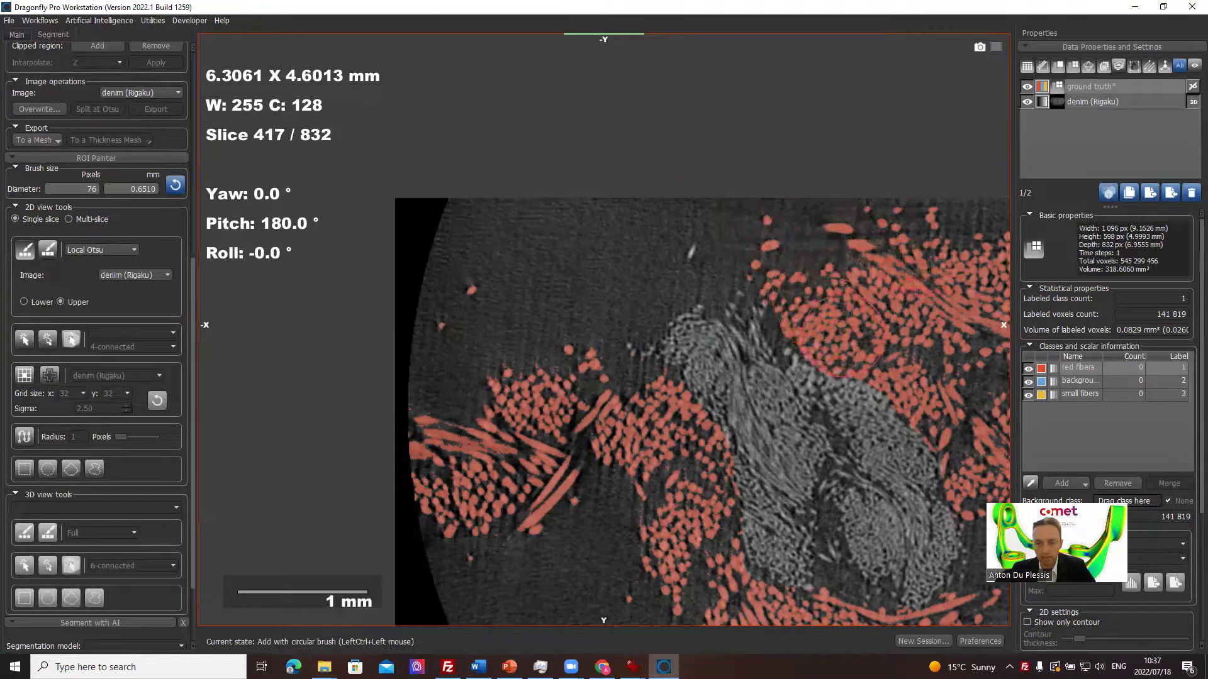
ctrl+drag(888, 356, 820, 325)
middle_drag(821, 325, 770, 221)
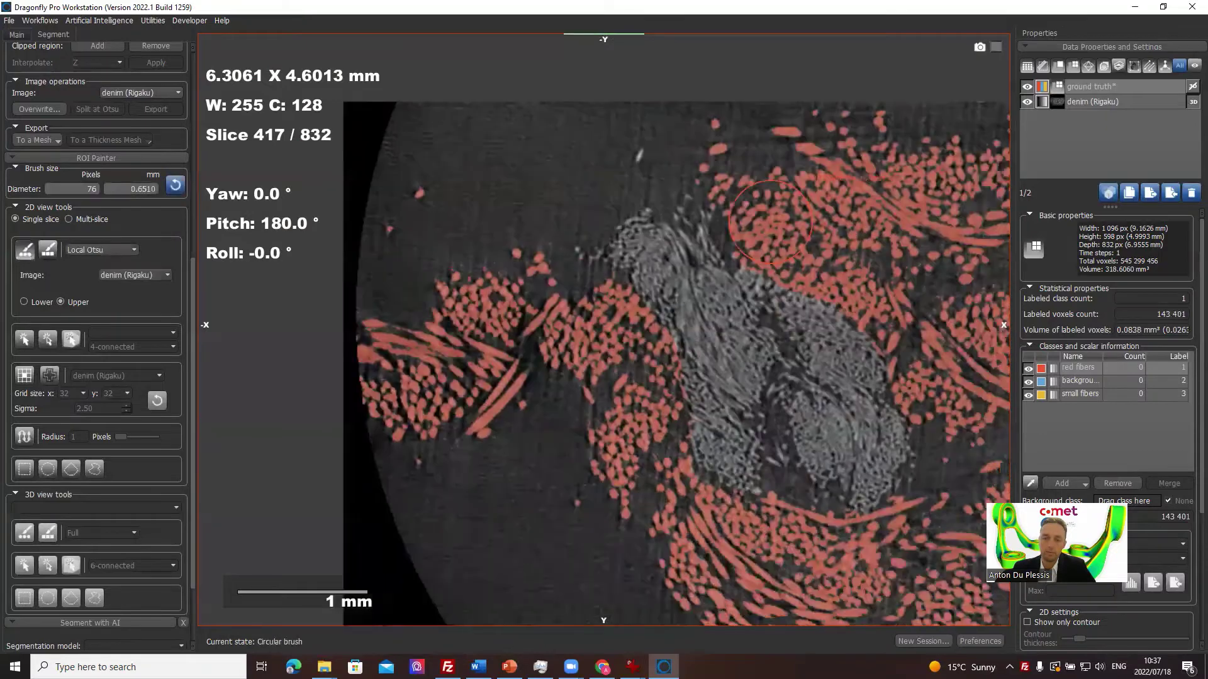
Step: Select the small fibers class and paint the central and lower fine-fiber bundles, reducing the brush to 40 pixels for the finer areas
click(1073, 395)
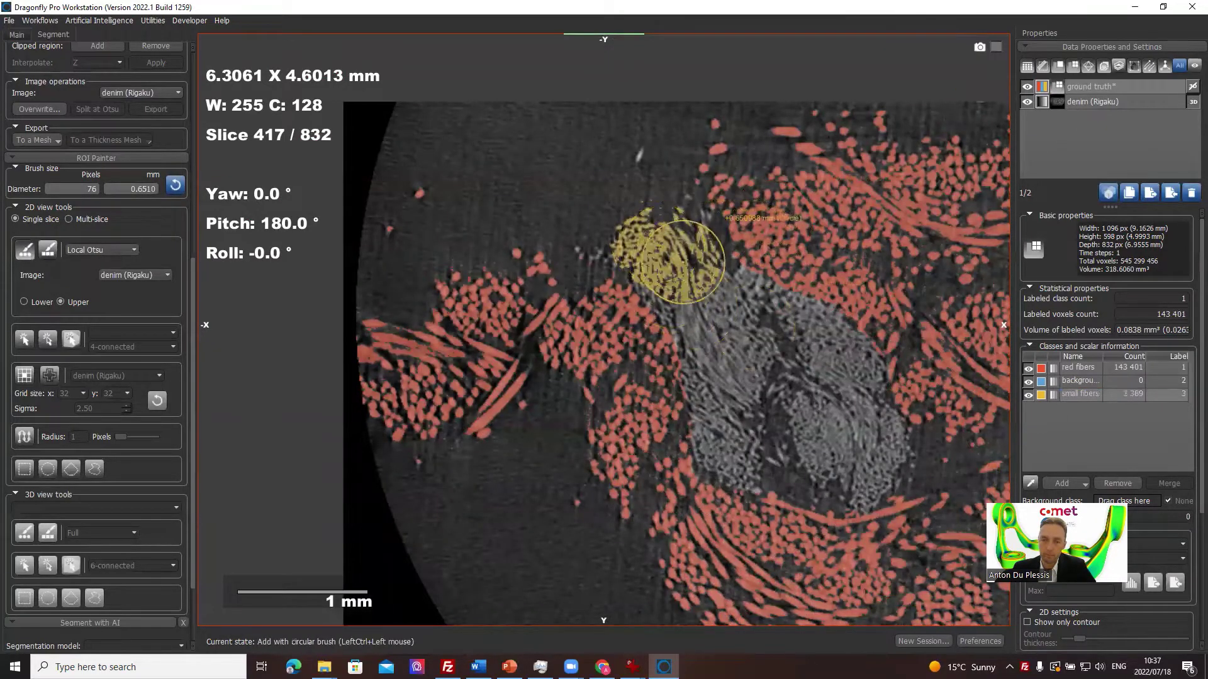
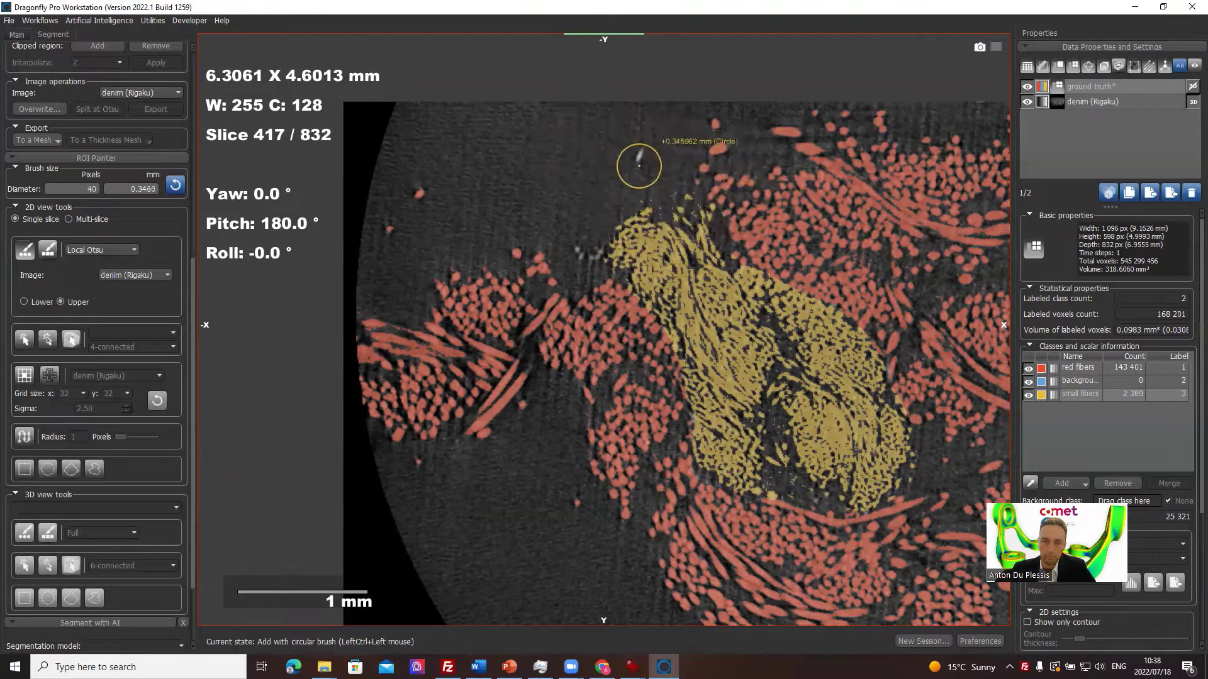
mouse_move(574, 227)
ctrl+mouse_down()
mouse_move(575, 251)
mouse_move(588, 256)
mouse_move(587, 237)
ctrl+mouse_up()
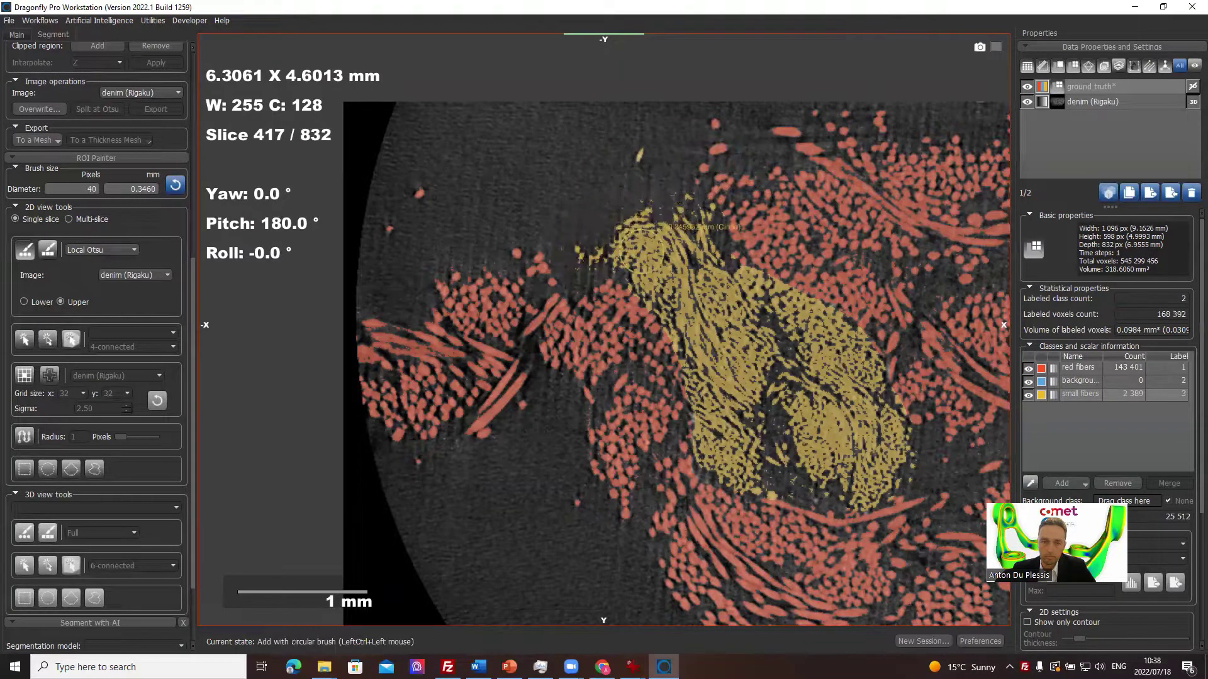
middle_drag(605, 173, 519, 92)
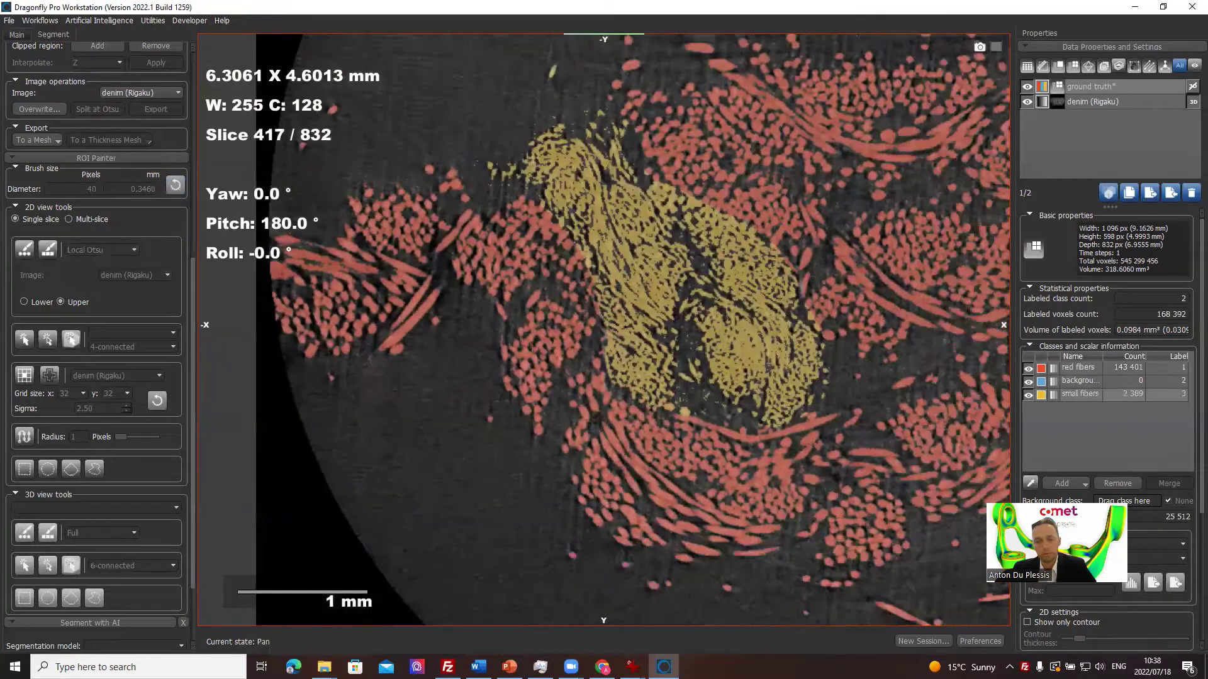
mouse_move(667, 280)
middle_down()
mouse_move(616, 215)
mouse_move(481, 156)
middle_up()
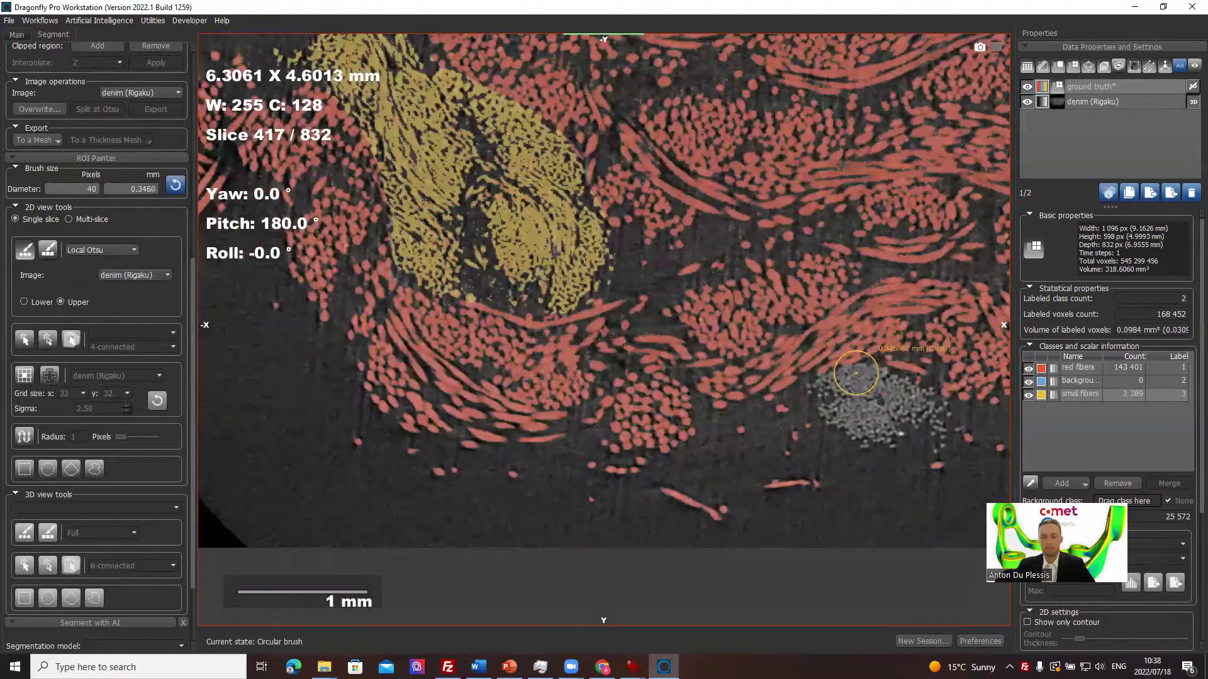
middle_drag(856, 373, 642, 258)
mouse_move(641, 277)
ctrl+mouse_down()
mouse_move(657, 302)
mouse_move(710, 301)
mouse_move(663, 274)
mouse_move(615, 290)
ctrl+mouse_up()
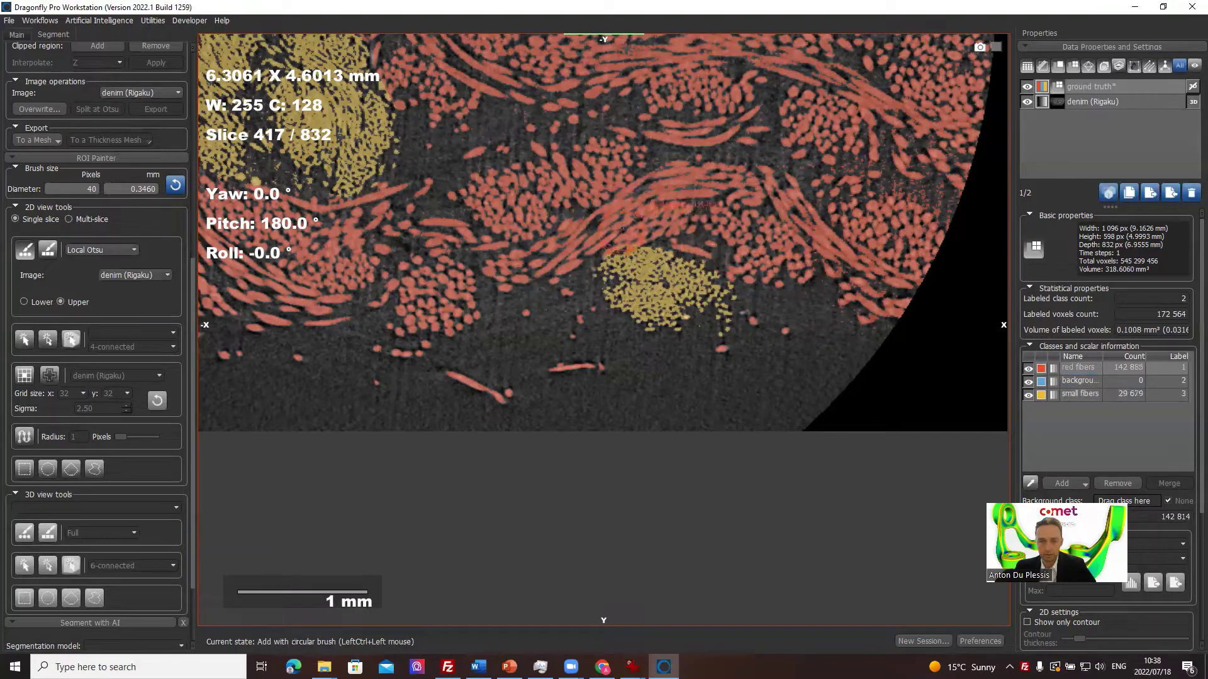
click(91, 260)
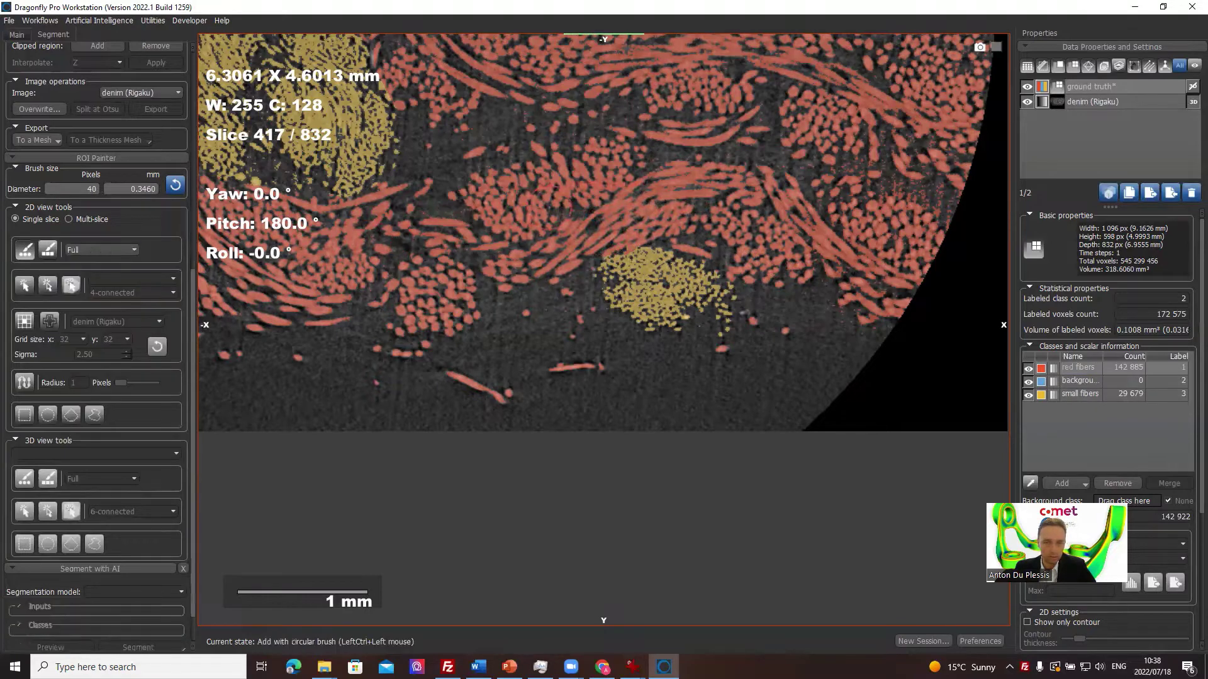
click(112, 249)
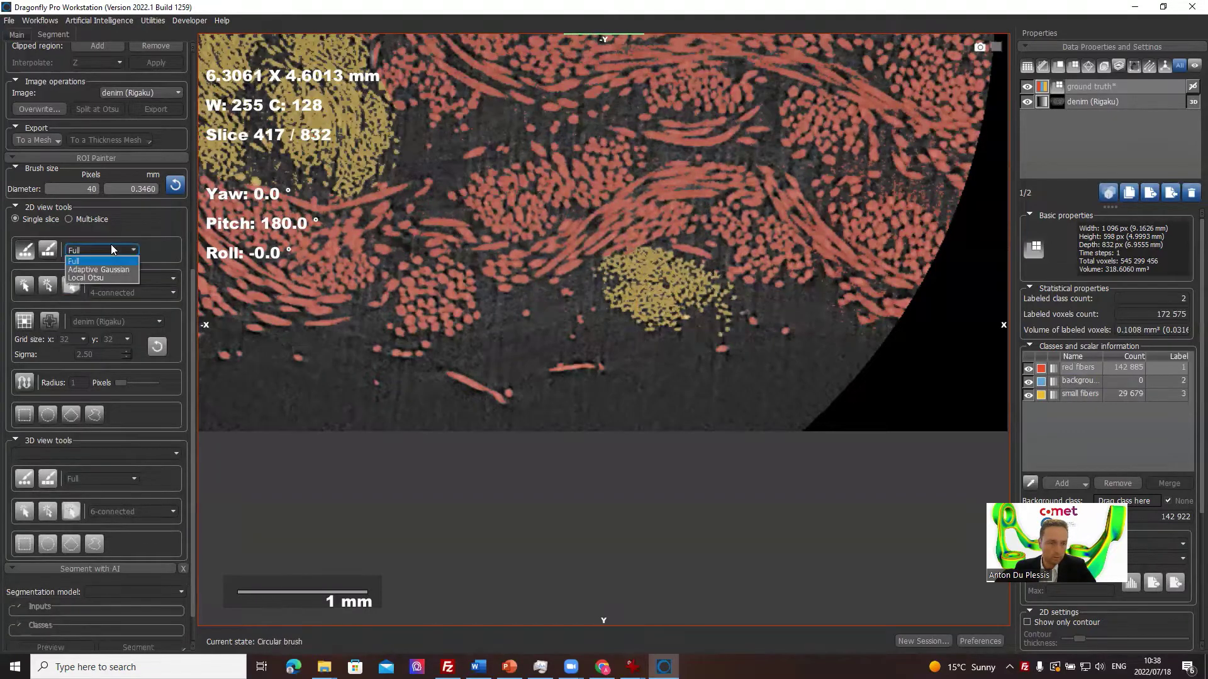
click(101, 278)
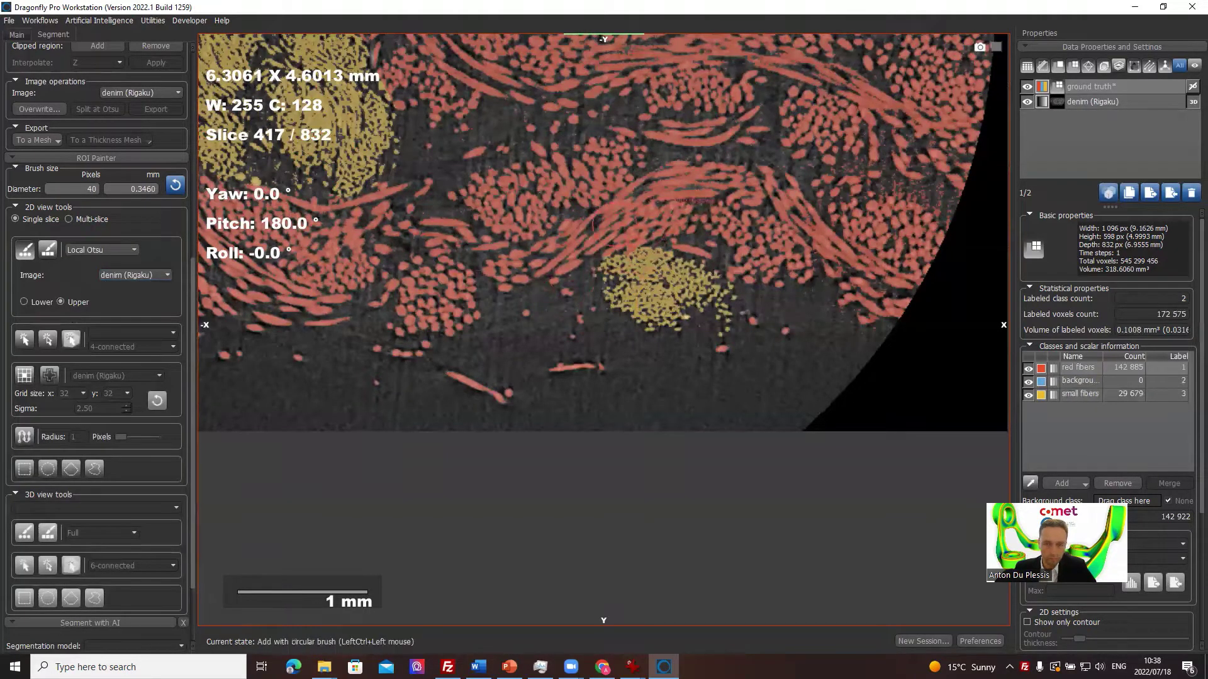
Step: Erase a patch of red fibers and small fibers labels where the strands meet the upper edge of the lower fine-fiber bundle
middle_drag(670, 241, 669, 311)
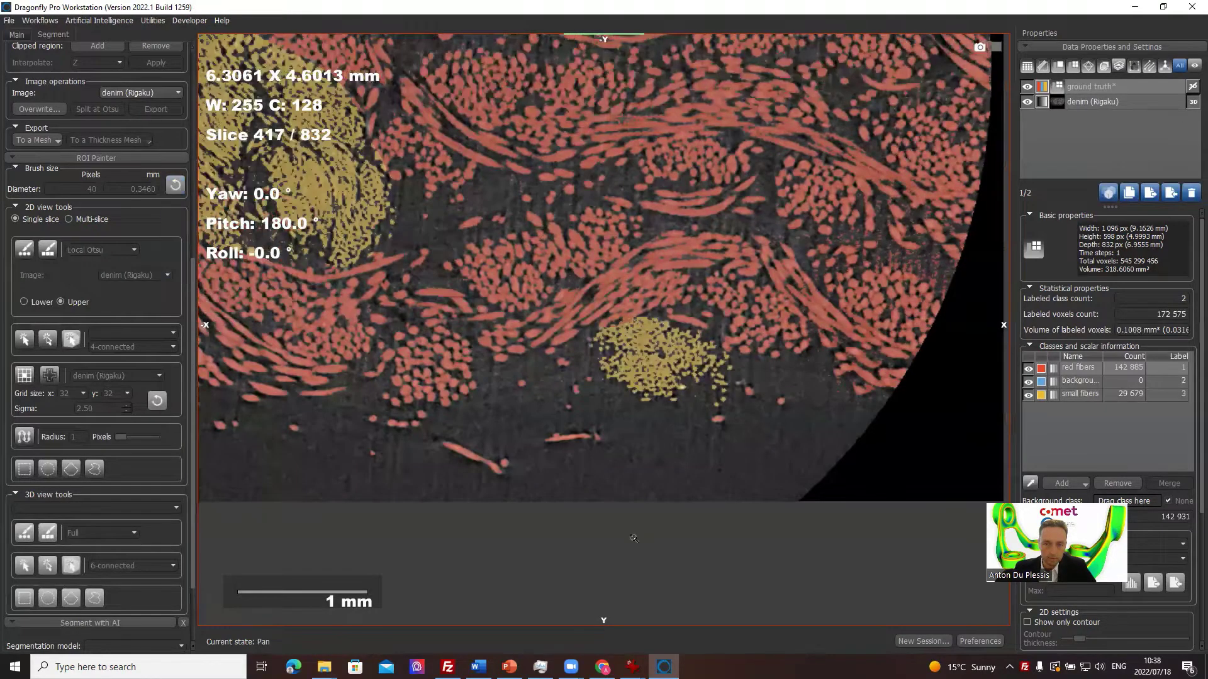
scroll(645, 457, up, 5)
middle_drag(645, 458, 664, 431)
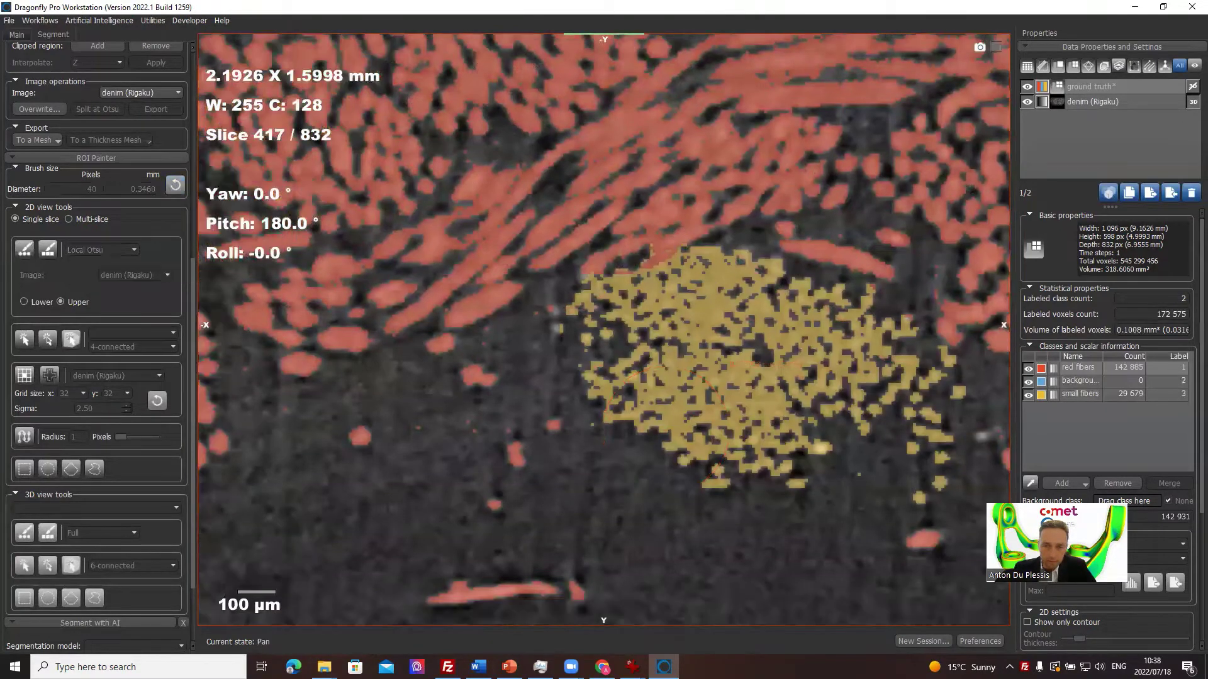
scroll(692, 277, up, 1)
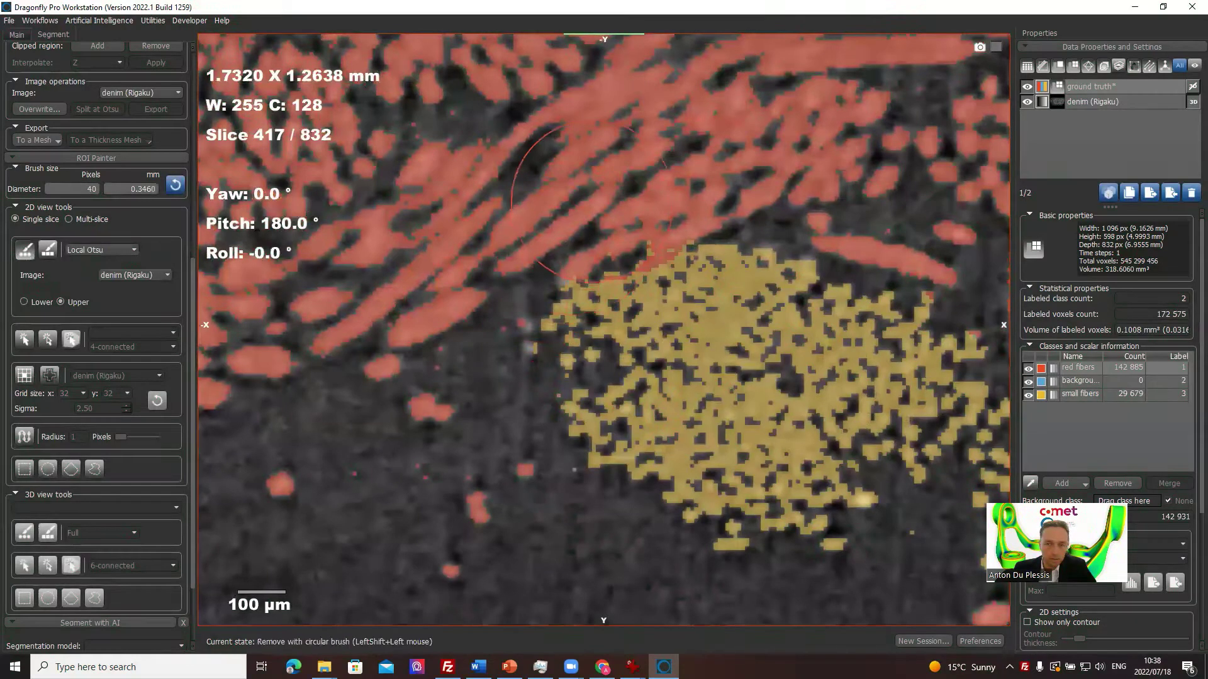
mouse_move(553, 179)
shift+mouse_down()
mouse_move(661, 170)
mouse_move(698, 201)
shift+mouse_up()
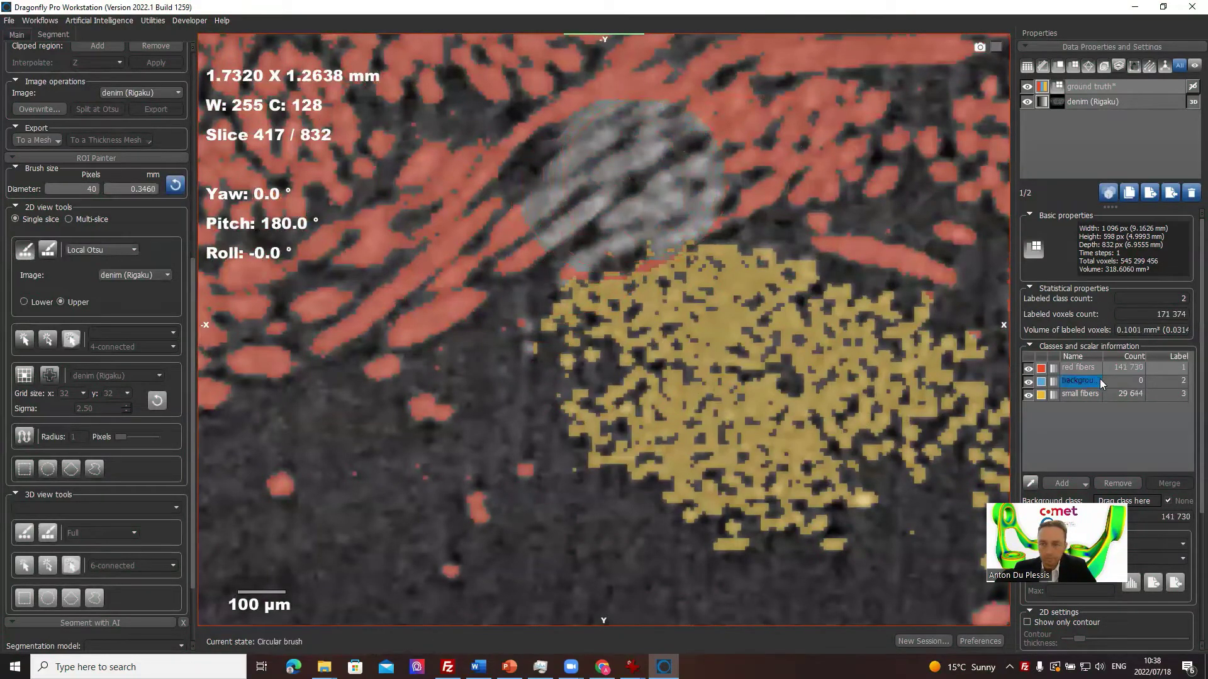
click(1068, 393)
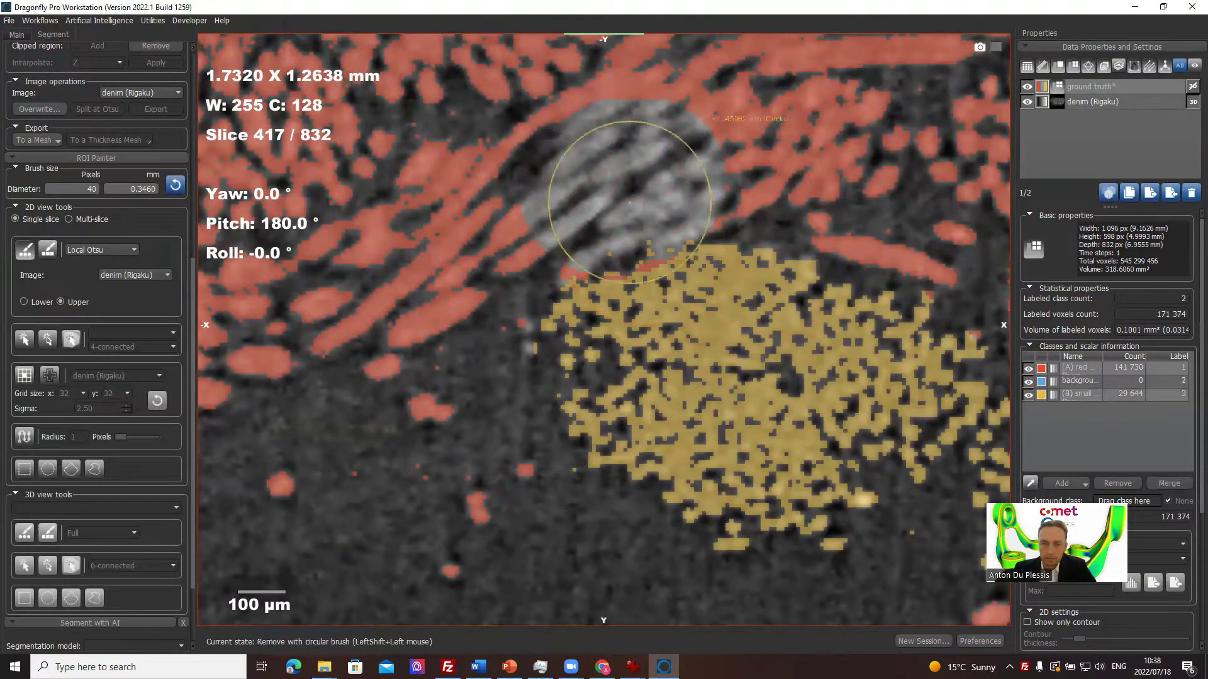
key(ctrl)
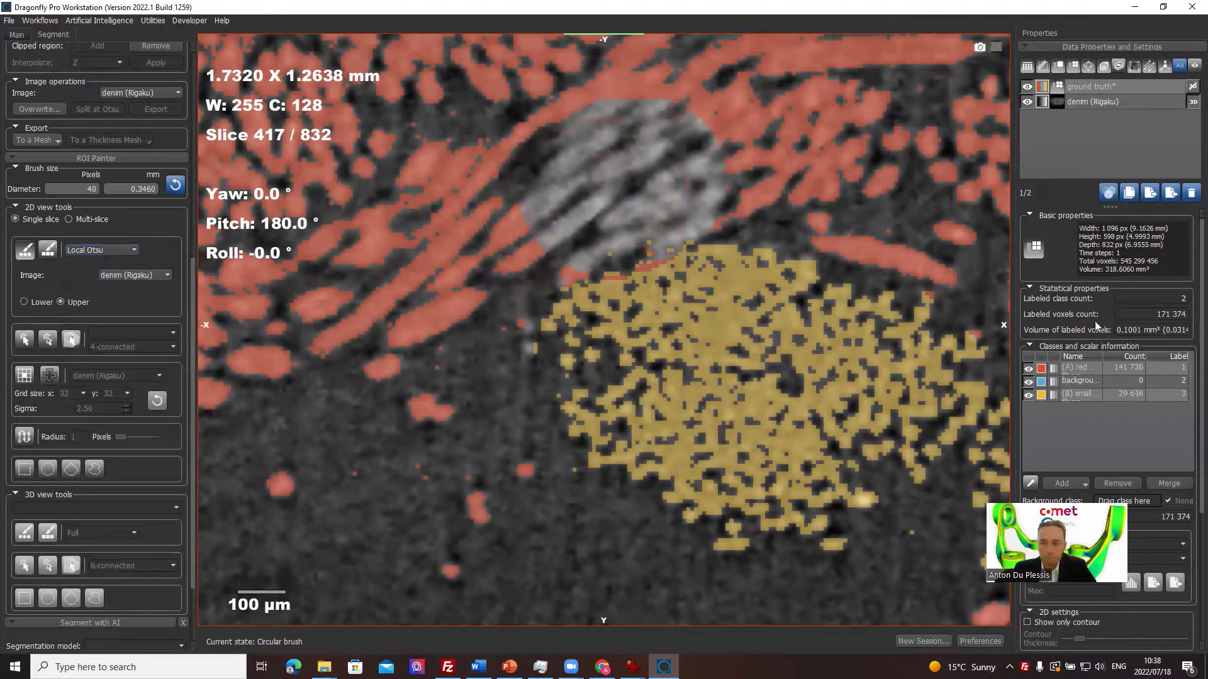
Step: Sort the classes by name, select red fibers and repaint the erased strands above the lower fine-fiber bundle
click(1080, 383)
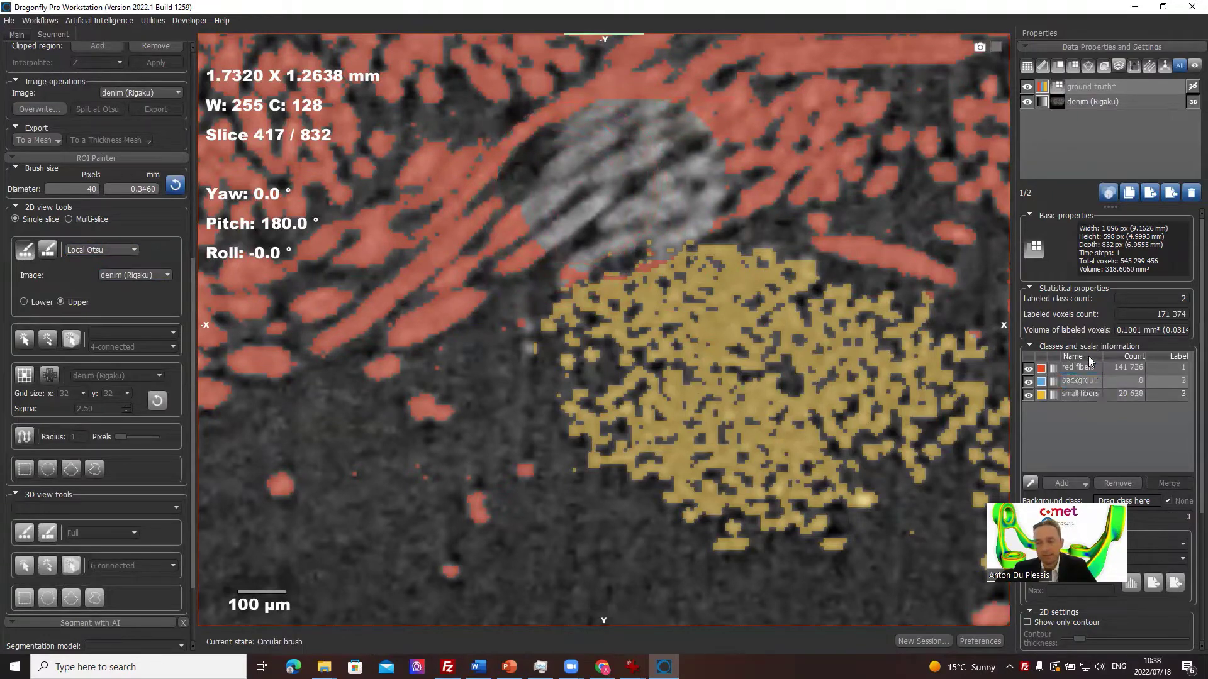
click(1087, 358)
click(1077, 380)
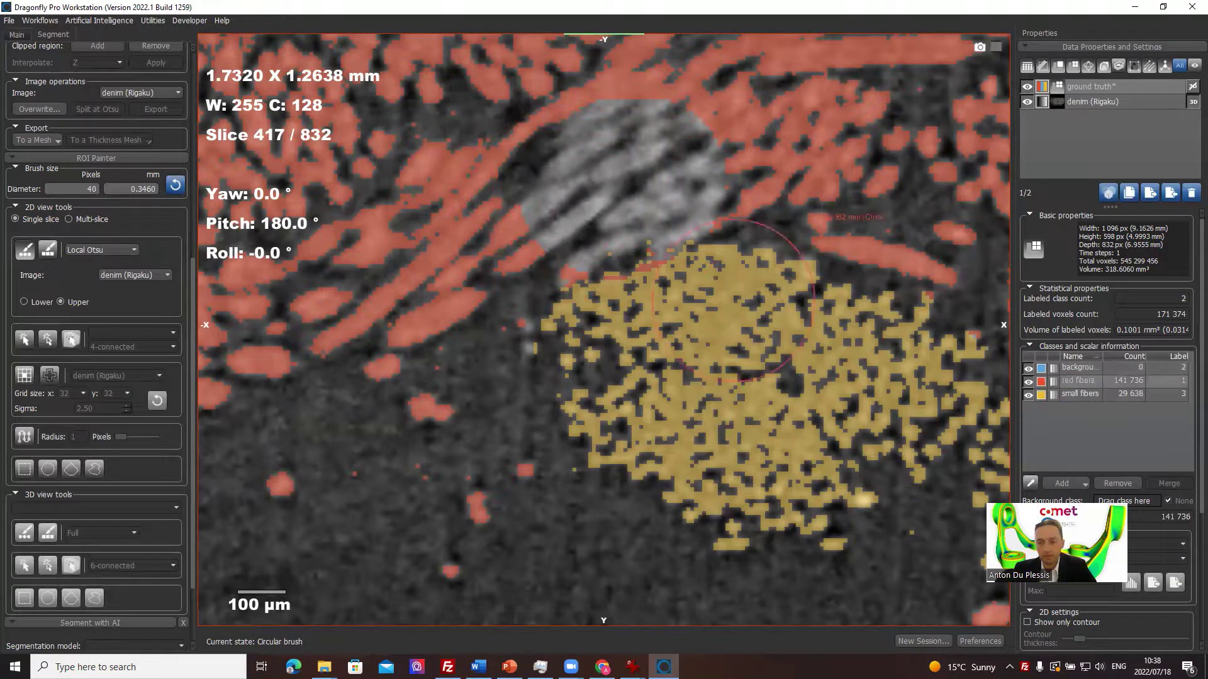
mouse_move(567, 214)
ctrl+mouse_down()
mouse_move(619, 144)
mouse_move(723, 186)
mouse_move(685, 232)
mouse_move(616, 182)
mouse_move(836, 232)
ctrl+mouse_up()
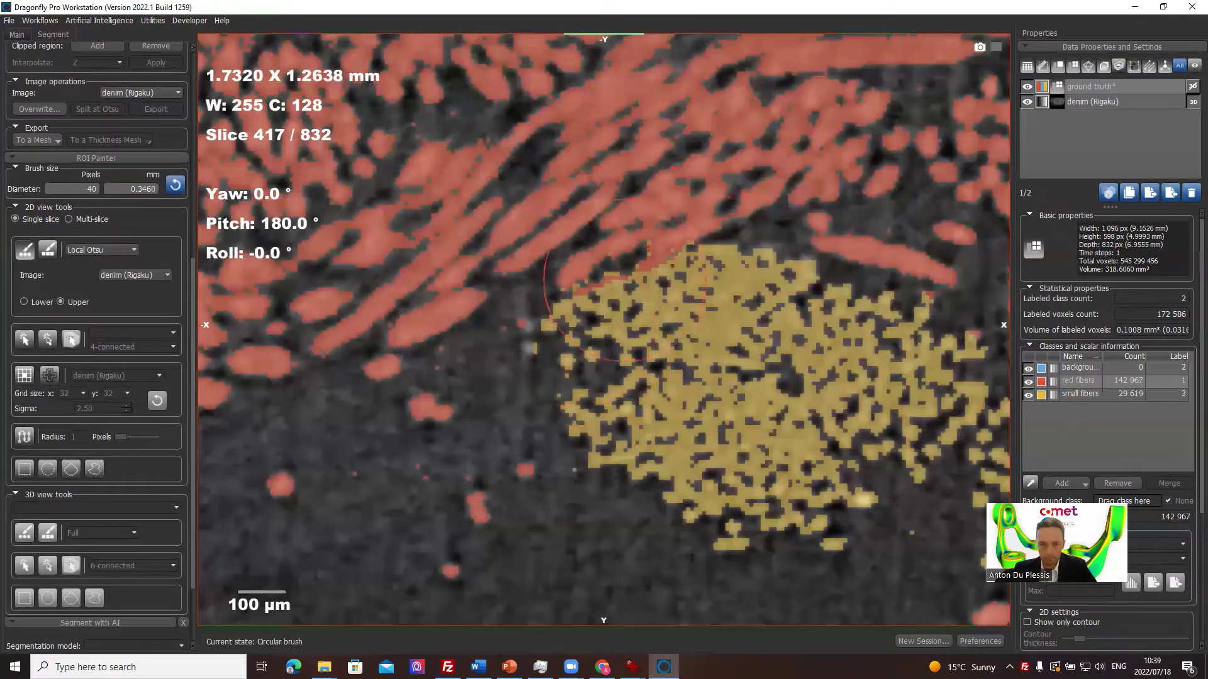
Step: Clean up the border of the lower fine-fiber bundle by erasing its mixed labels and repainting the thick strands as red fibers
ctrl+drag(613, 197, 635, 182)
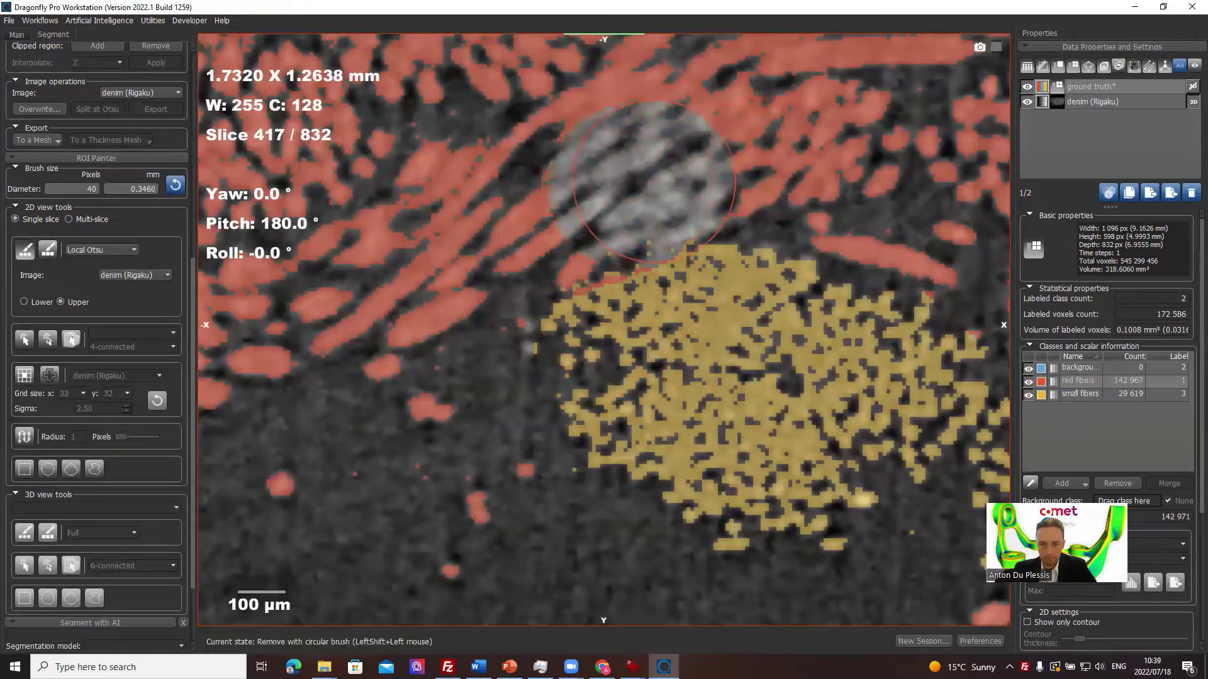
mouse_move(617, 225)
shift+mouse_down()
mouse_move(614, 195)
mouse_move(668, 172)
shift+mouse_up()
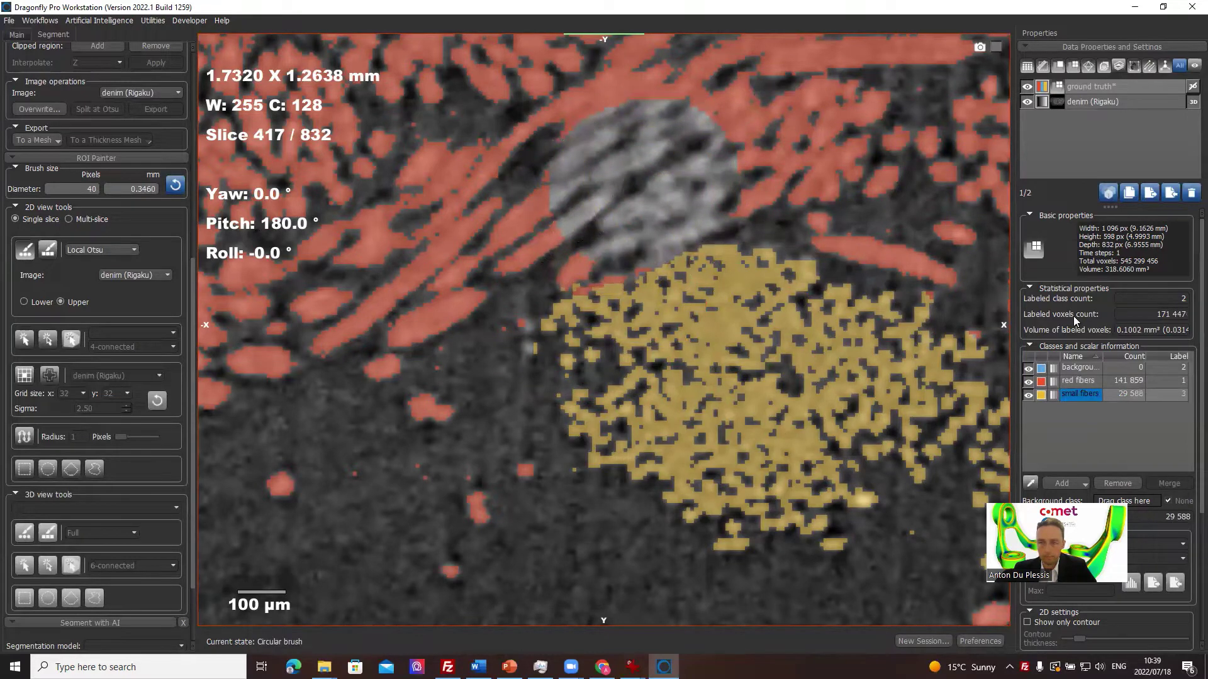
click(1078, 380)
mouse_move(545, 208)
ctrl+mouse_down()
mouse_move(686, 153)
mouse_move(653, 176)
ctrl+mouse_up()
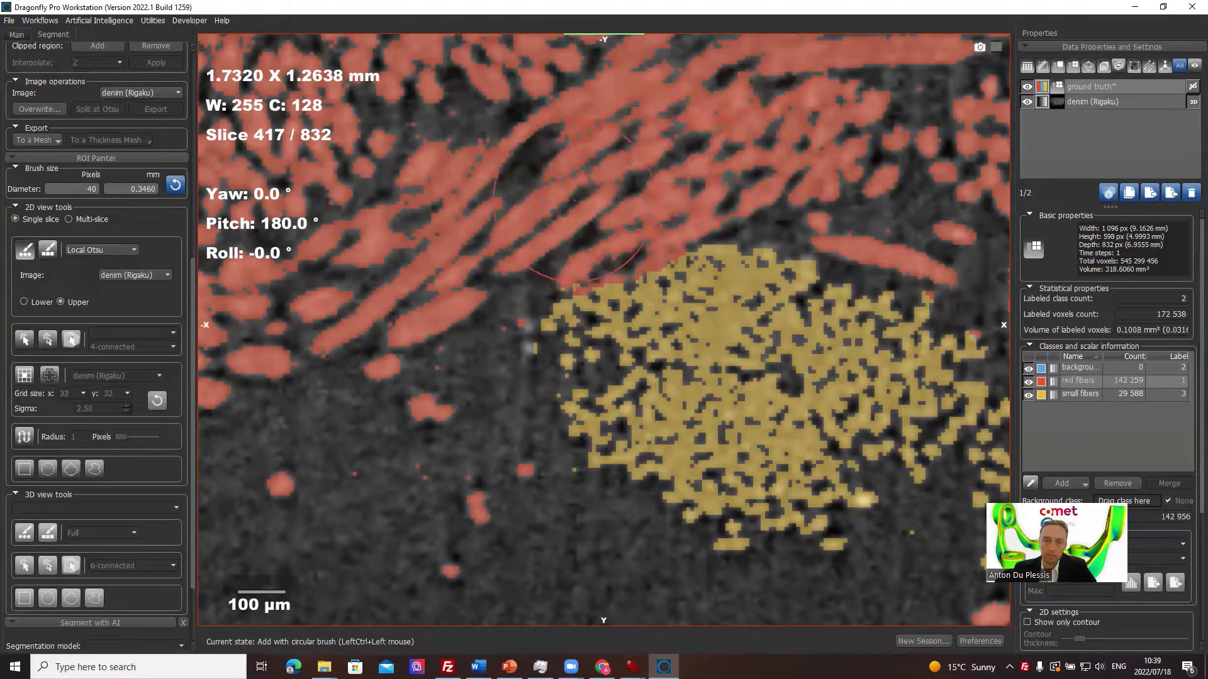
scroll(491, 257, down, 1)
scroll(500, 255, down, 5)
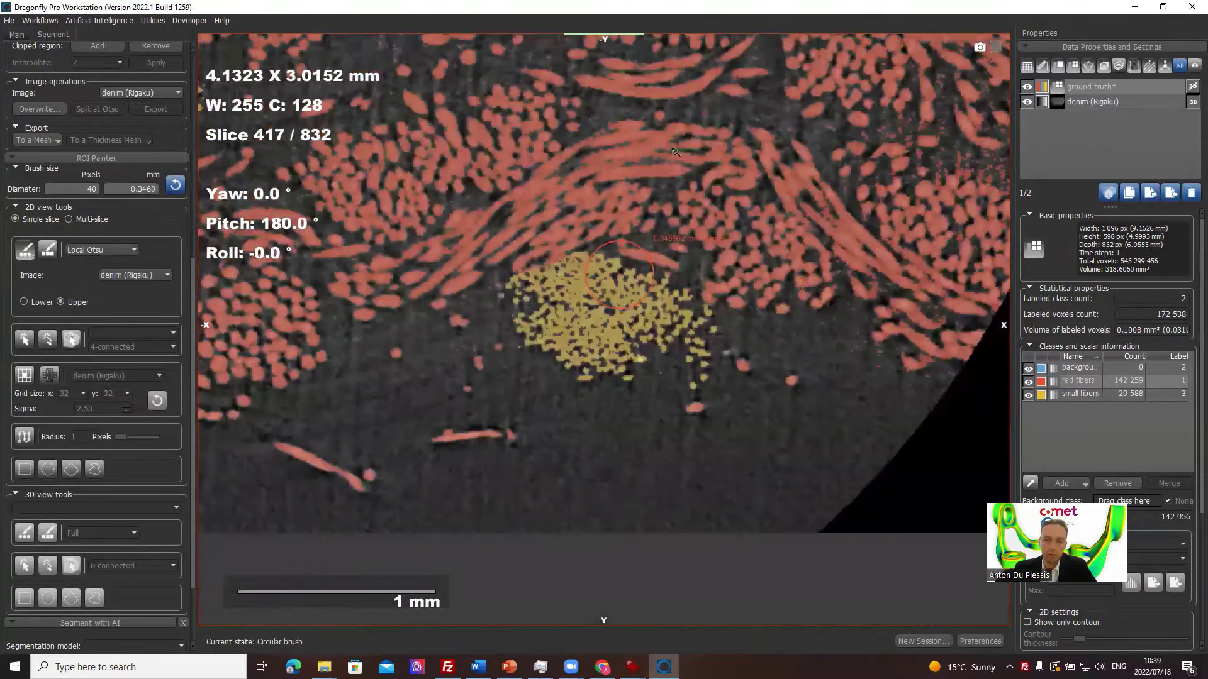
Step: Touch up the labels along the lower fine-fiber bundle's border and mark the stray strand beside it as small fibers
scroll(620, 274, down, 3)
scroll(686, 266, up, 7)
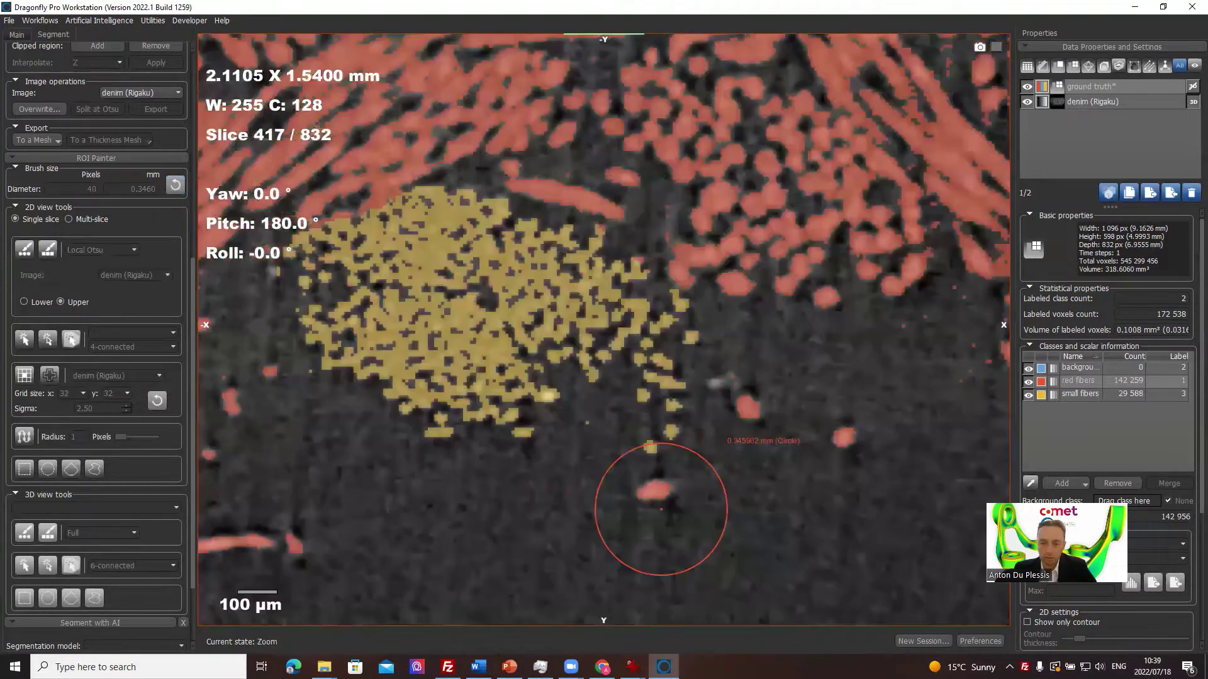
mouse_move(666, 381)
mouse_down()
mouse_move(607, 346)
mouse_move(643, 348)
mouse_move(670, 370)
mouse_move(615, 391)
mouse_up()
click(1080, 394)
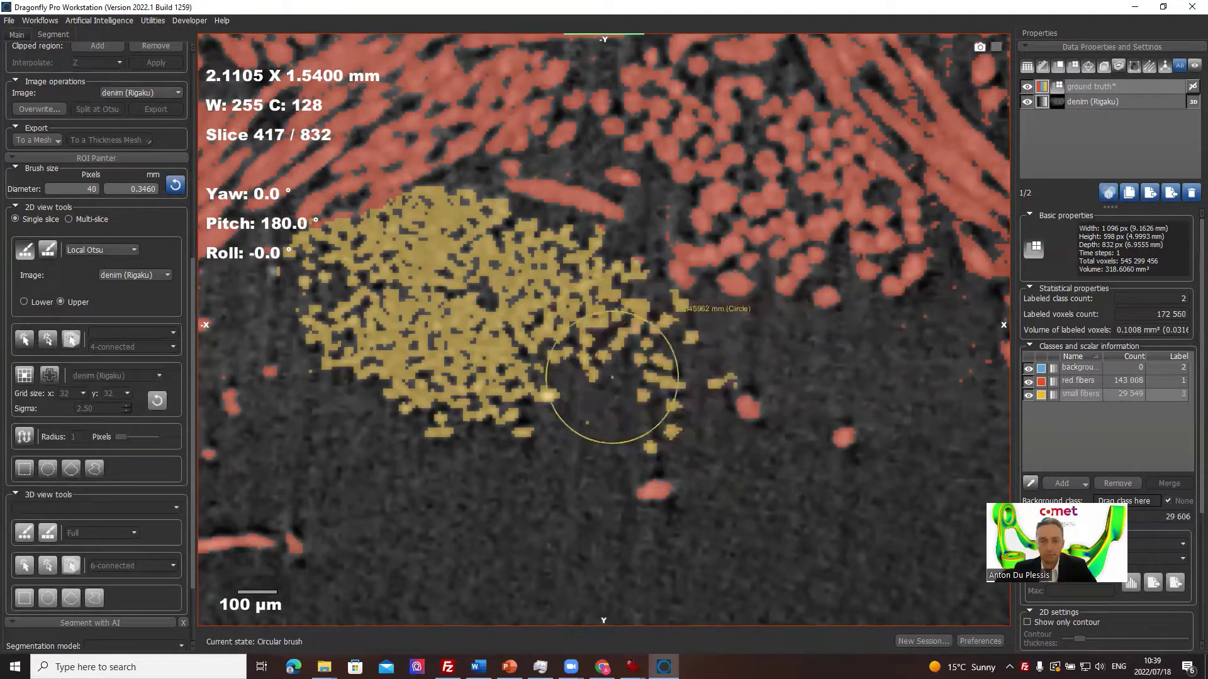
middle_drag(614, 390, 753, 384)
Step: Paint the unlabeled fine-fiber bundle near the upper edge of slice 417 as small fibers
scroll(700, 182, down, 3)
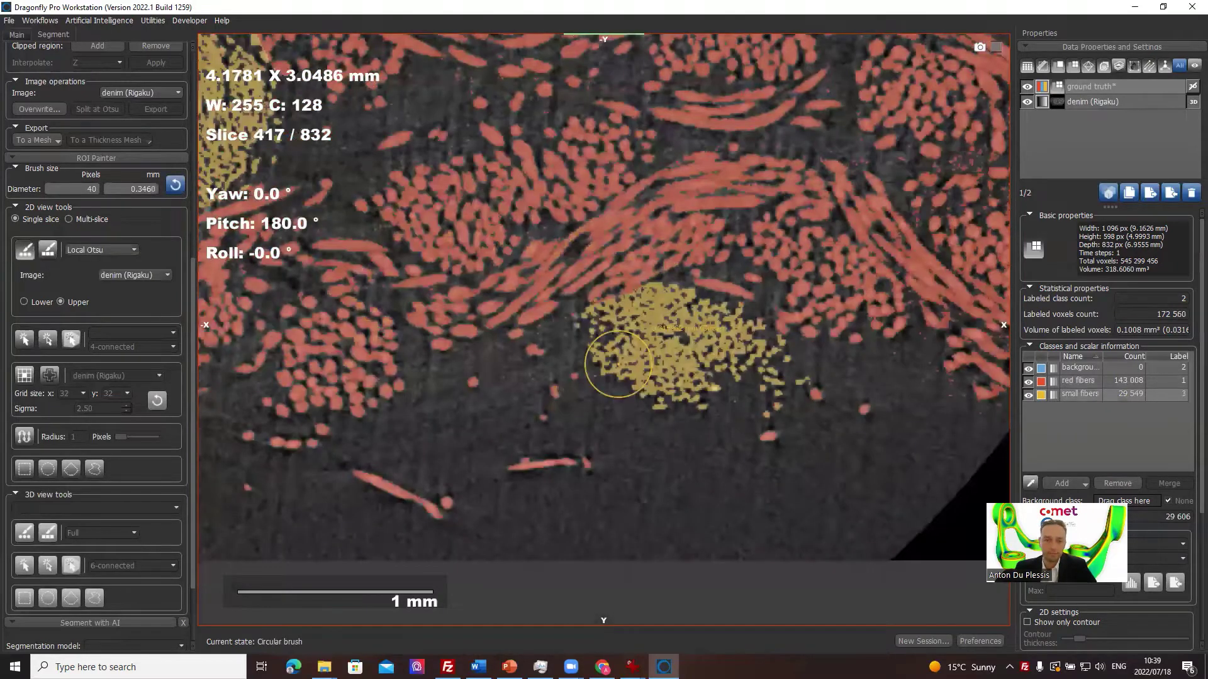
scroll(617, 364, down, 5)
scroll(669, 238, up, 2)
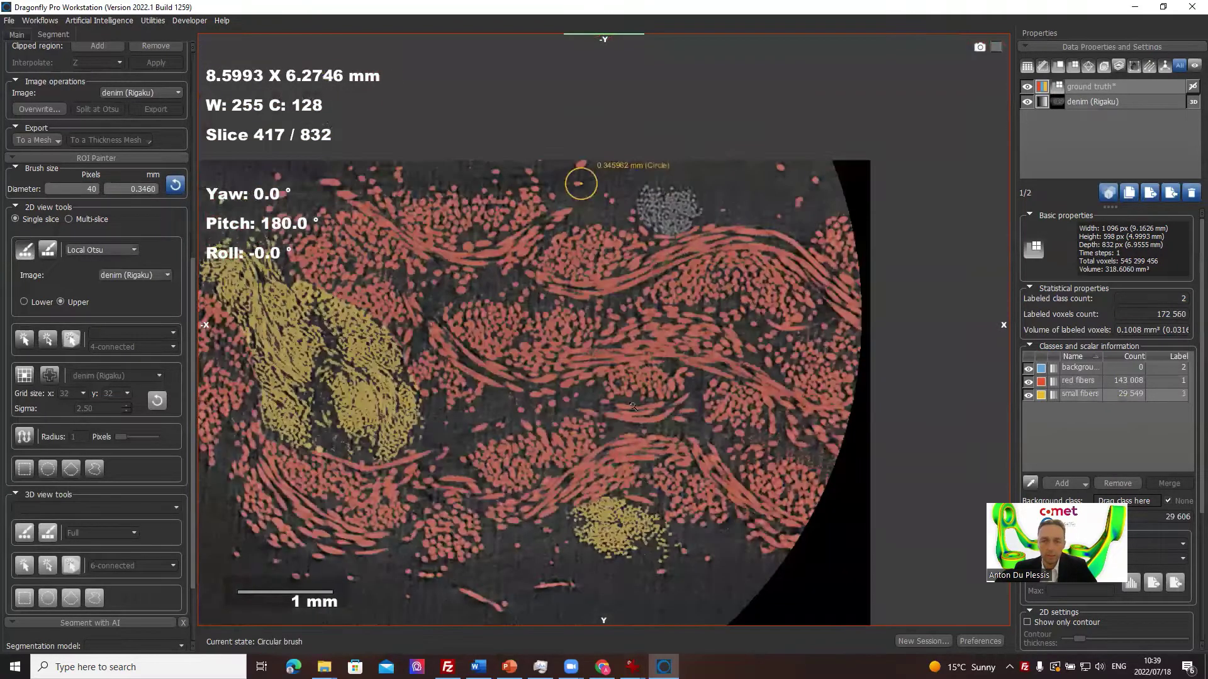
scroll(581, 184, up, 4)
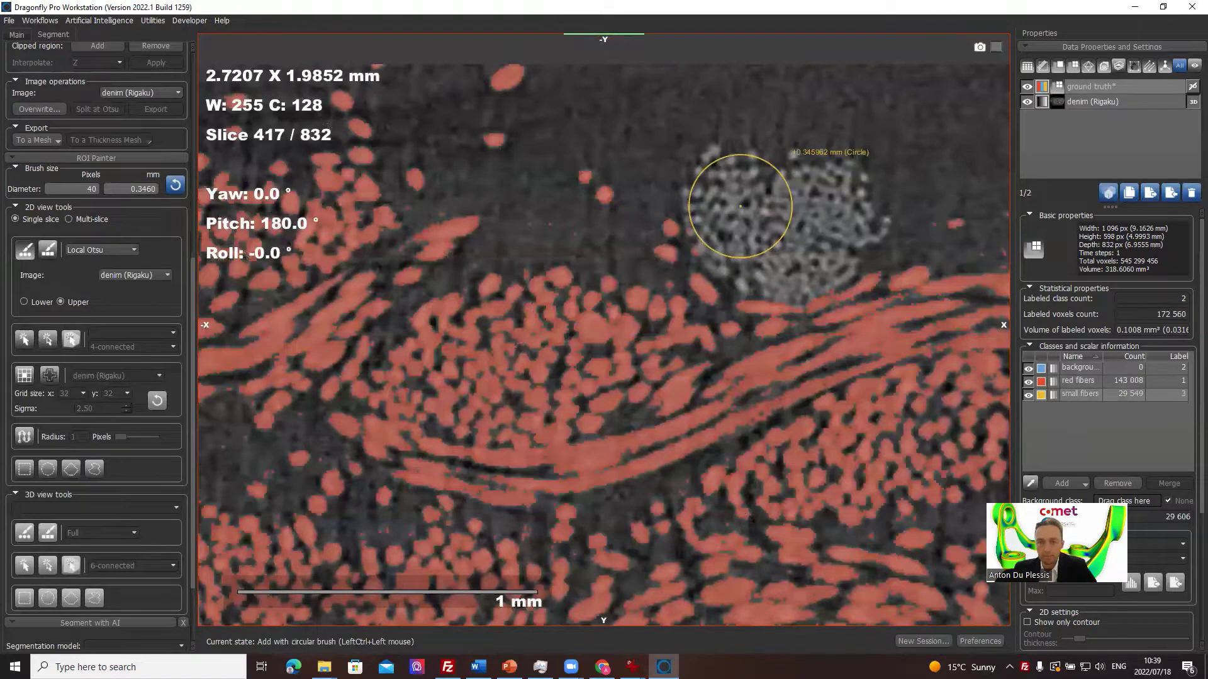
mouse_move(741, 206)
ctrl+mouse_down()
mouse_move(813, 195)
mouse_move(801, 236)
mouse_move(723, 258)
mouse_move(764, 236)
mouse_move(786, 251)
mouse_move(752, 258)
mouse_move(717, 207)
mouse_move(771, 198)
ctrl+mouse_up()
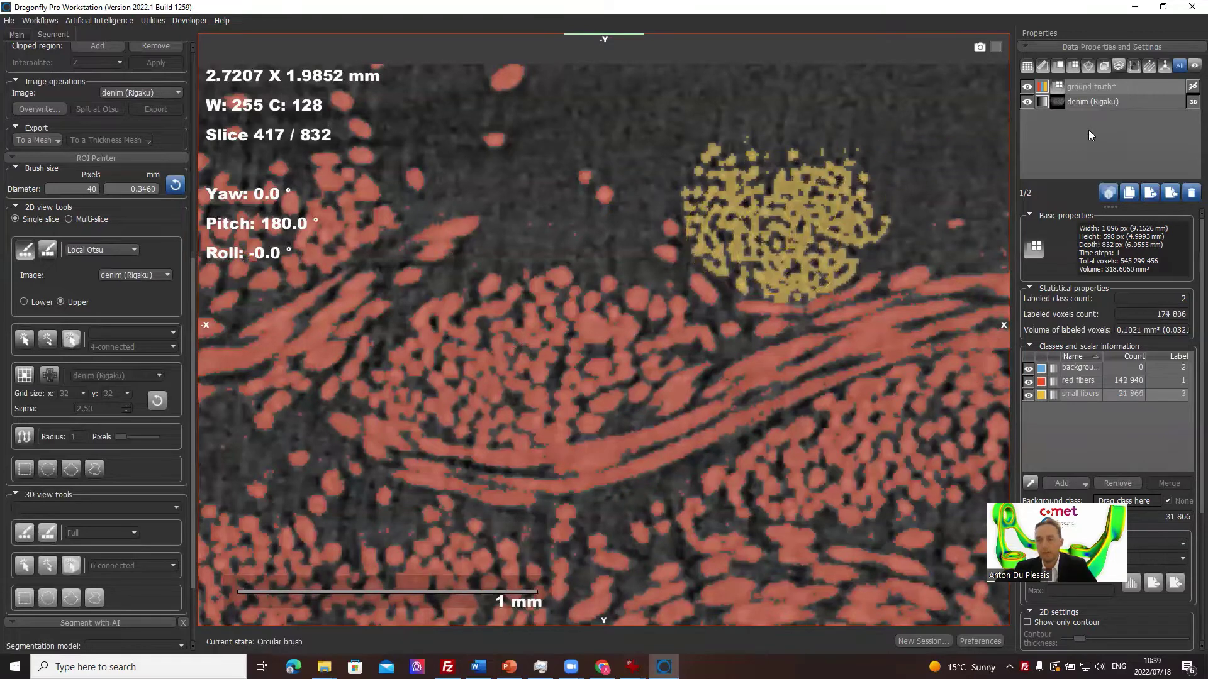
Step: Add all unlabeled voxels to the background class and inspect the fully labeled slice
click(1092, 367)
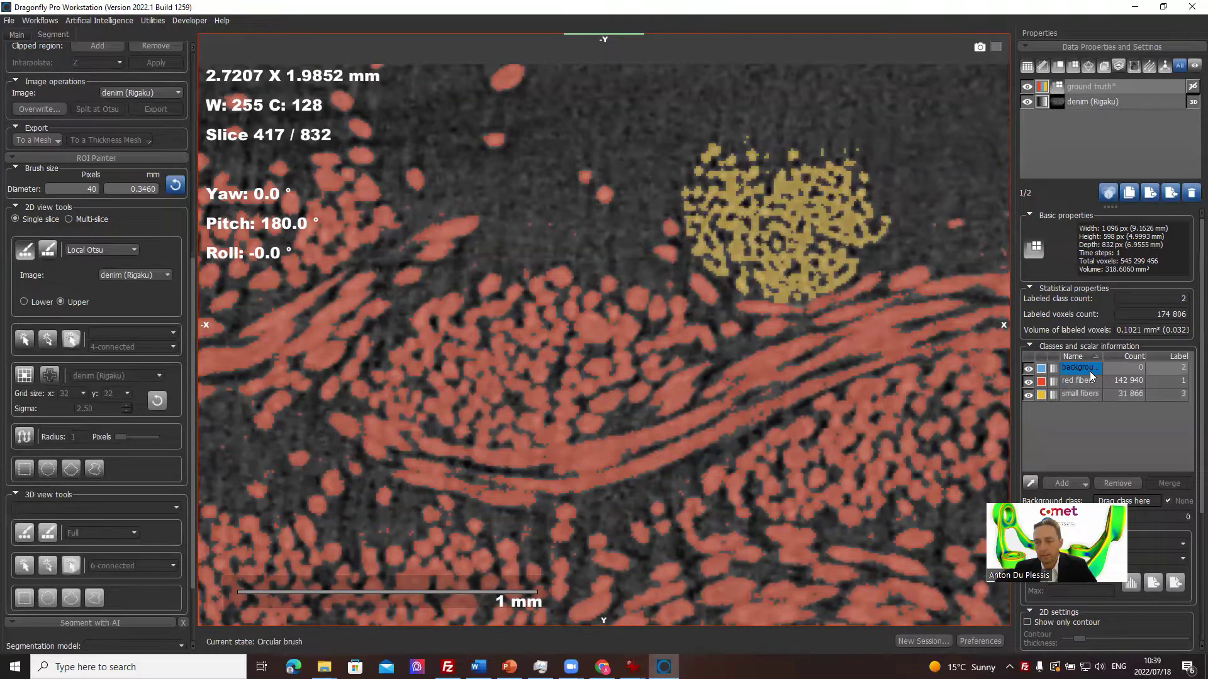
right_click(1091, 372)
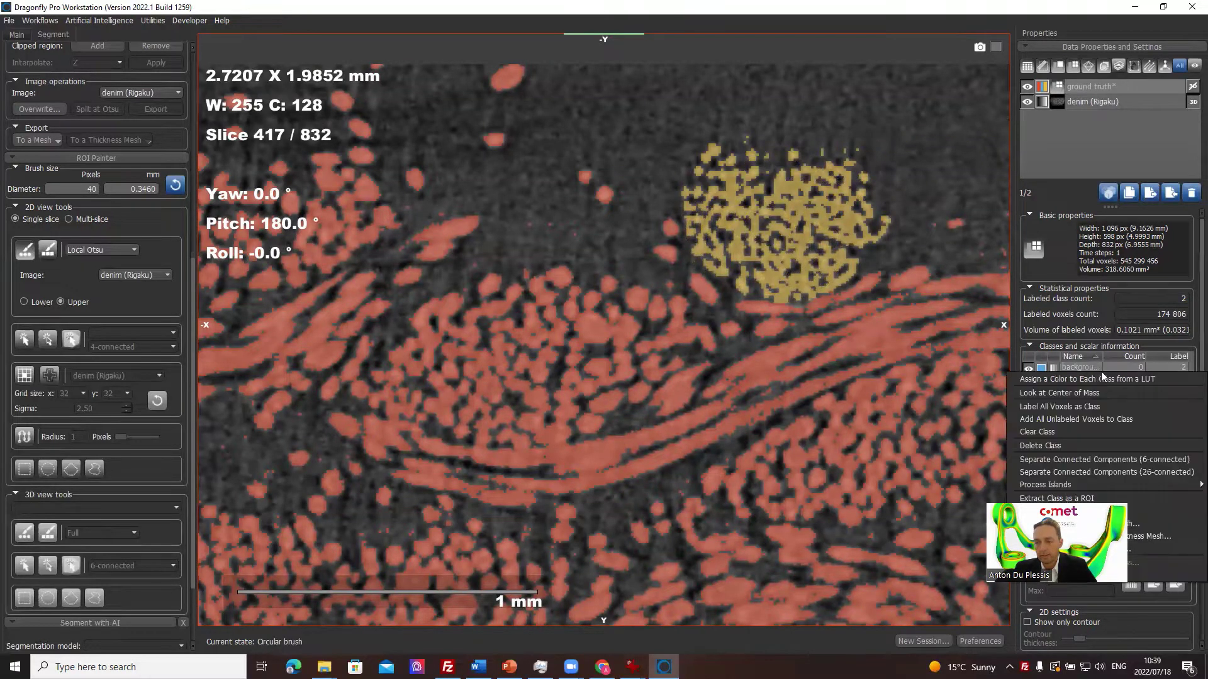
click(1113, 419)
scroll(707, 381, down, 3)
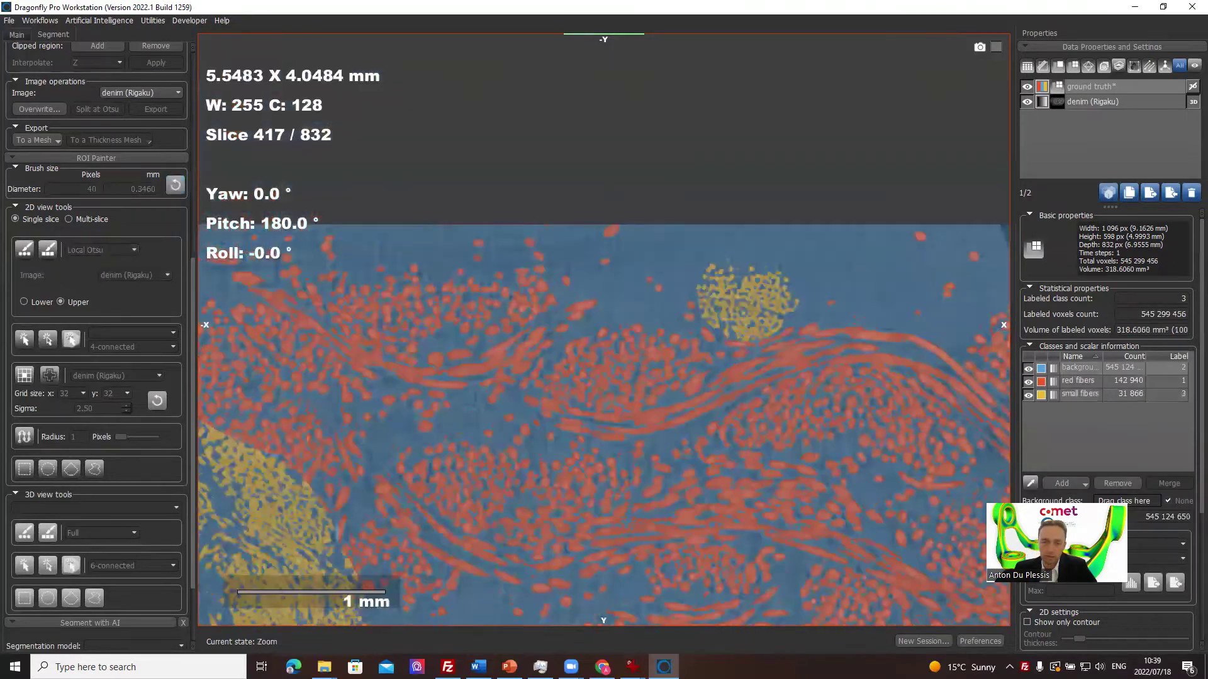
scroll(692, 412, down, 3)
middle_drag(693, 412, 693, 390)
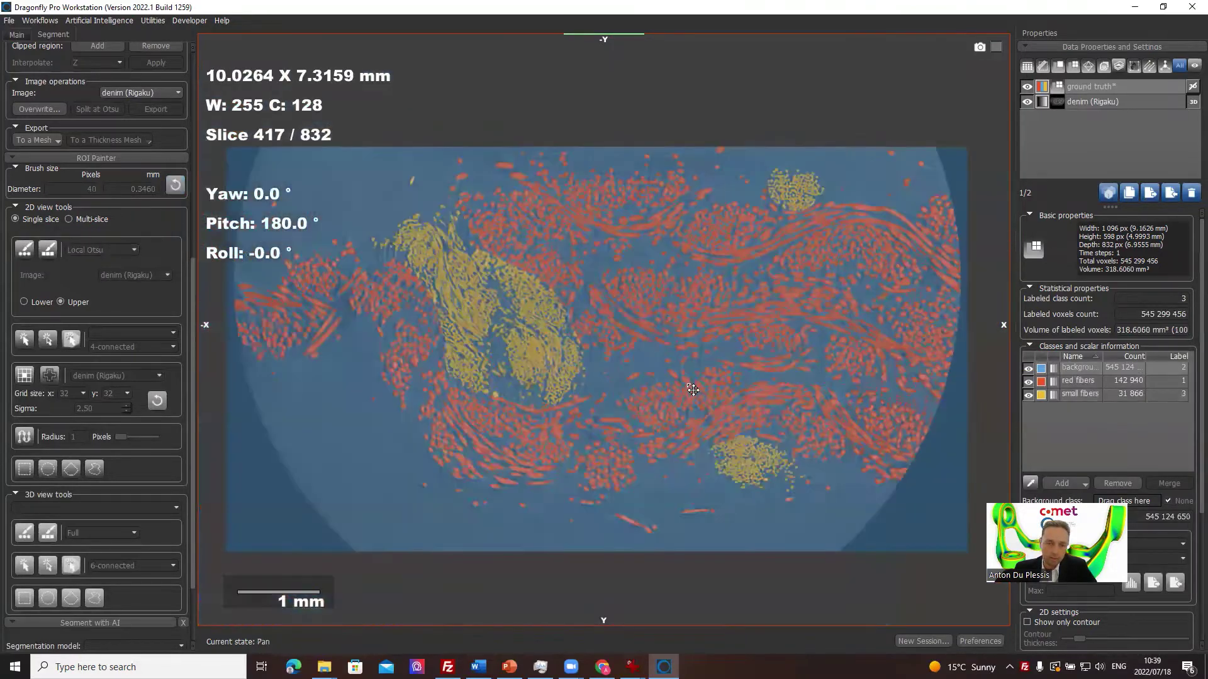
scroll(694, 371, down, 1)
scroll(700, 376, down, 1)
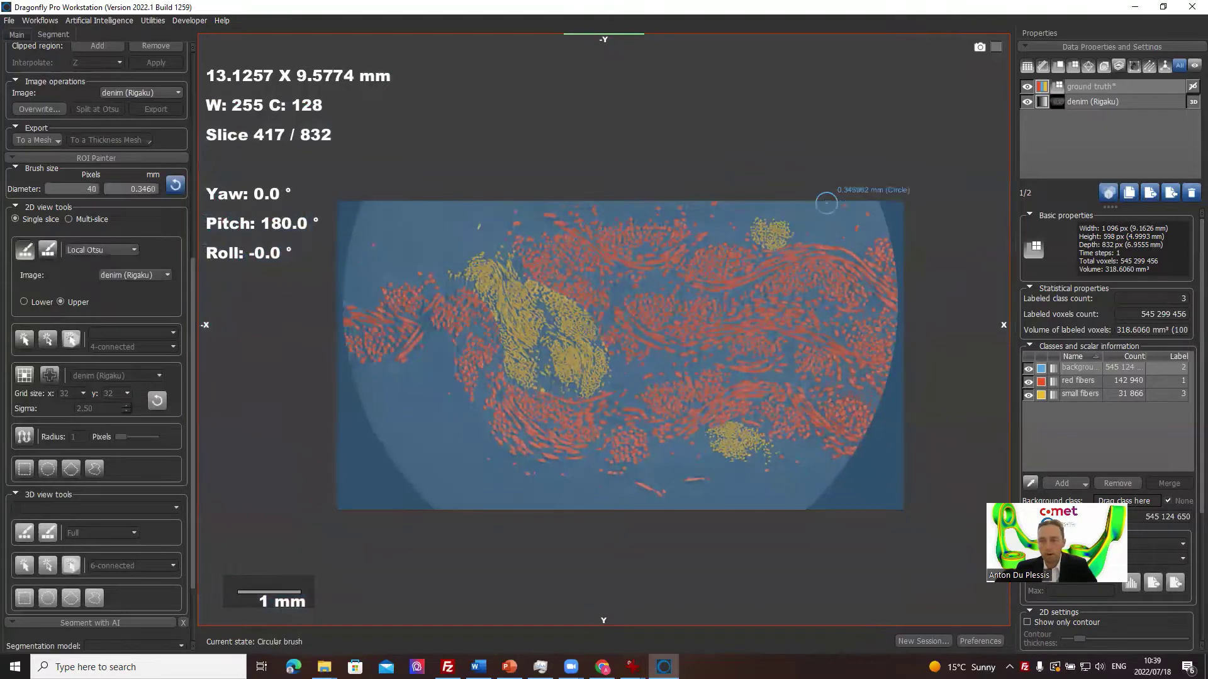
middle_drag(647, 323, 669, 304)
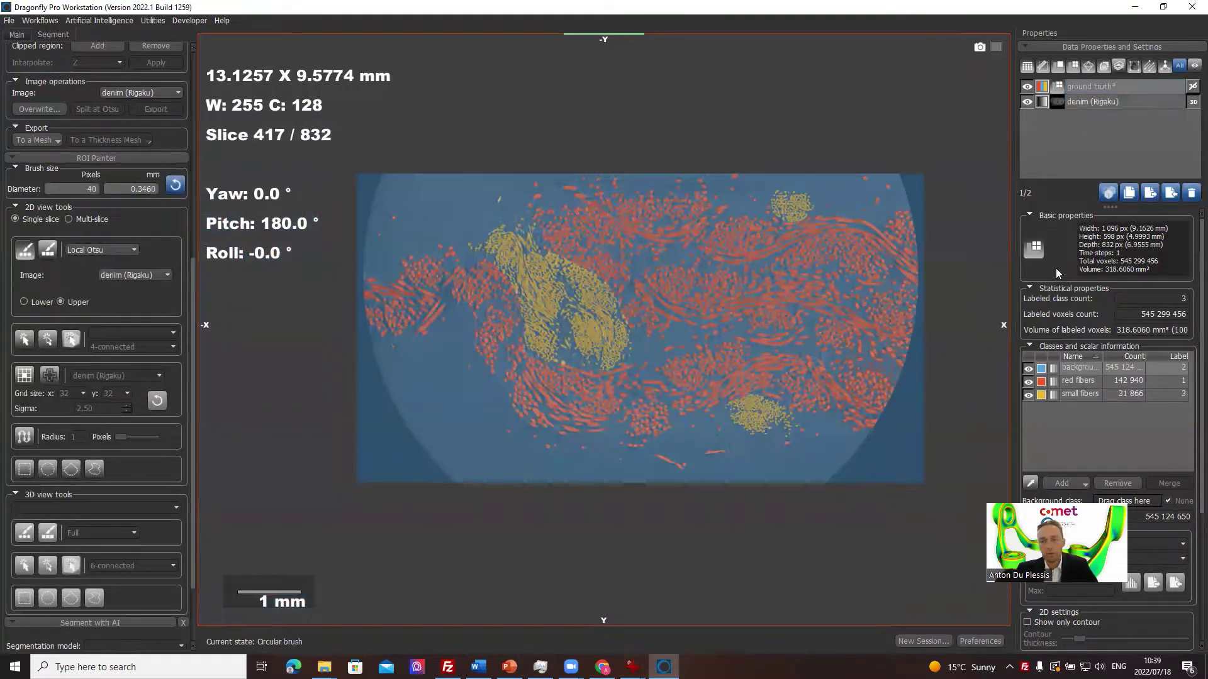
ctrl+click(1126, 101)
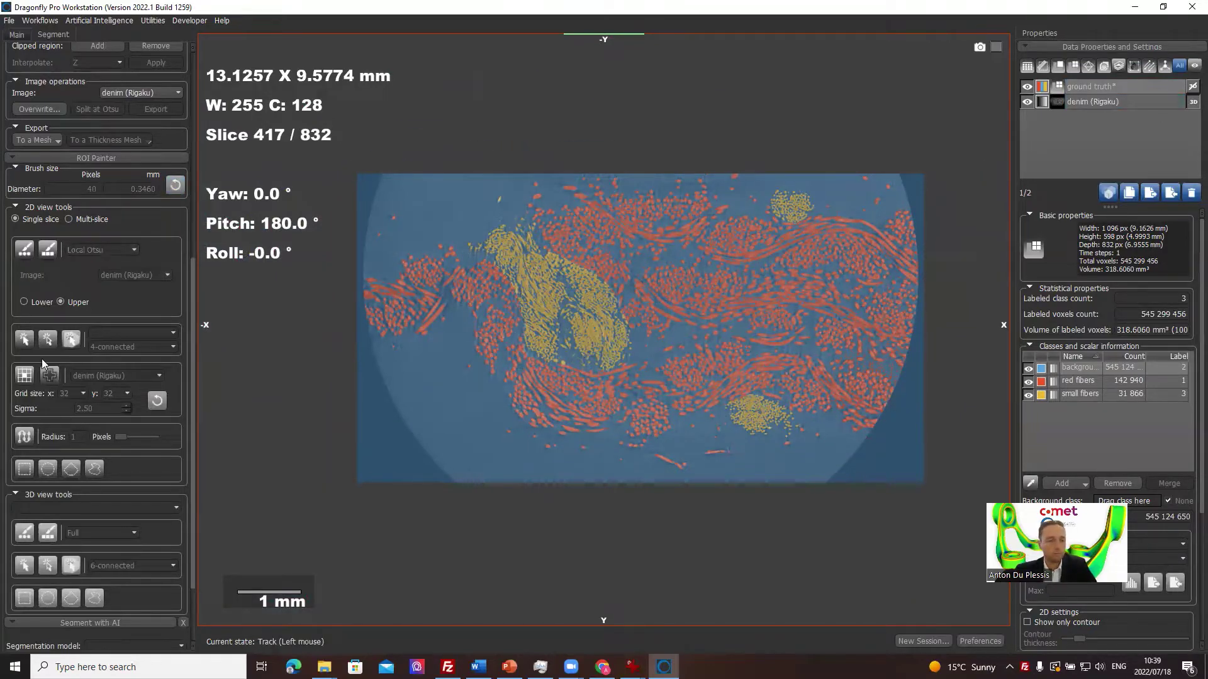
click(19, 36)
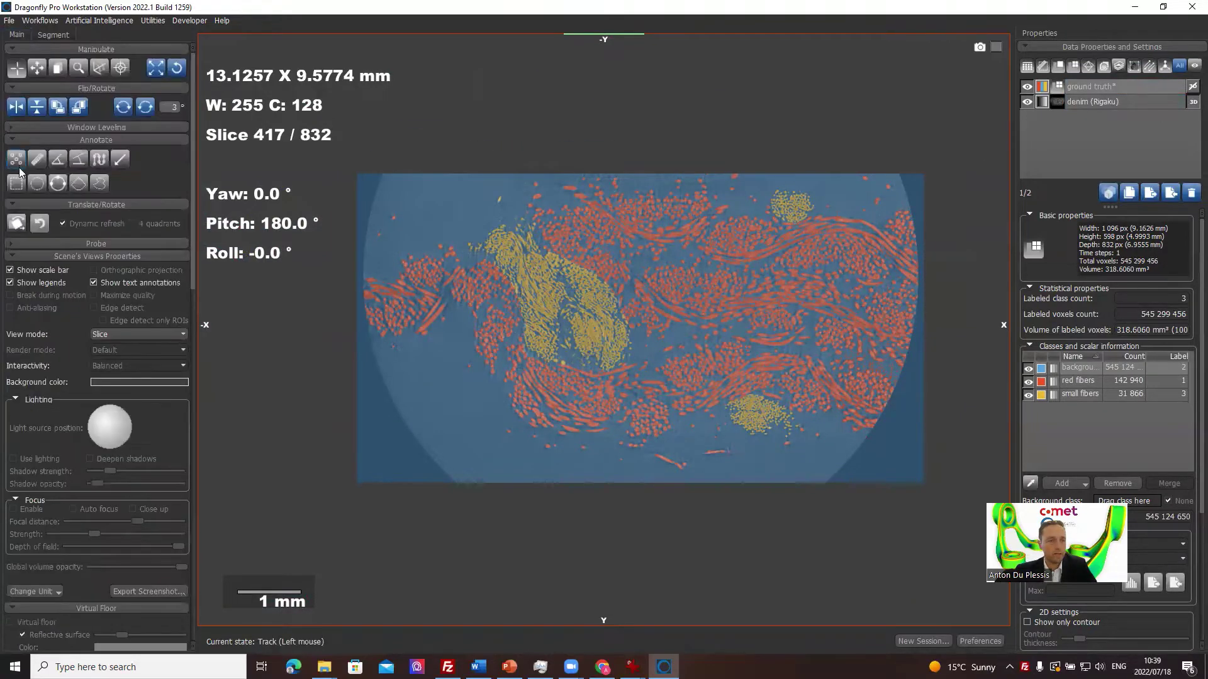
click(17, 183)
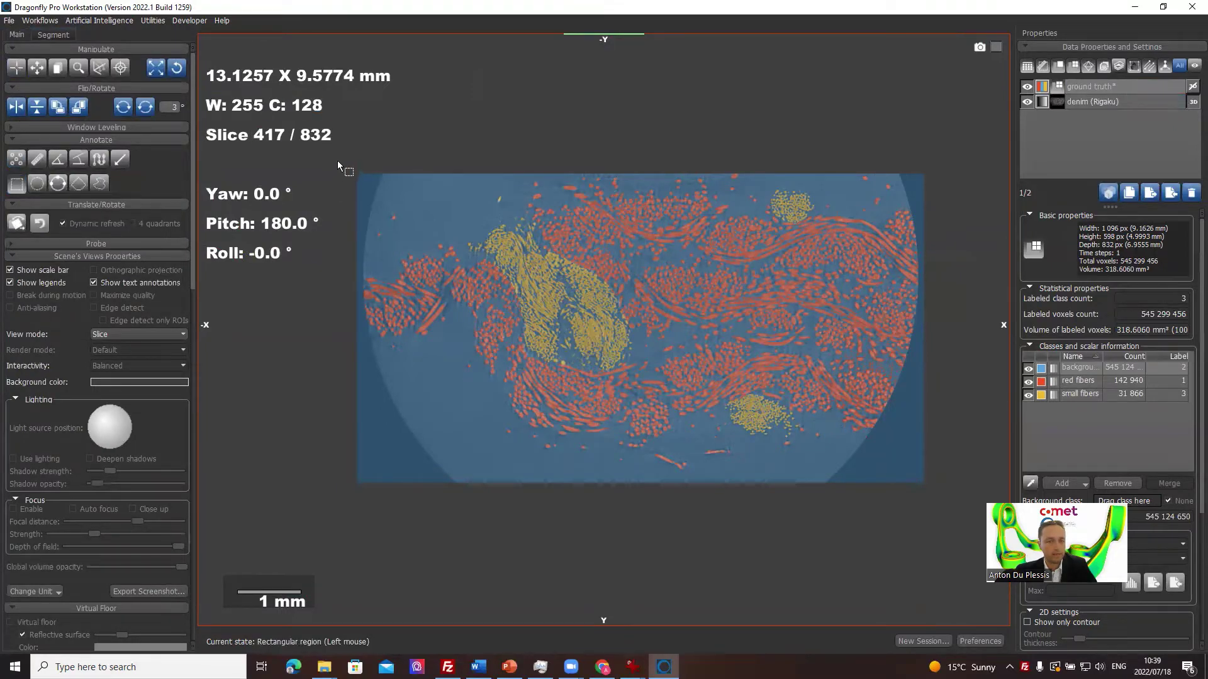
drag(338, 161, 968, 511)
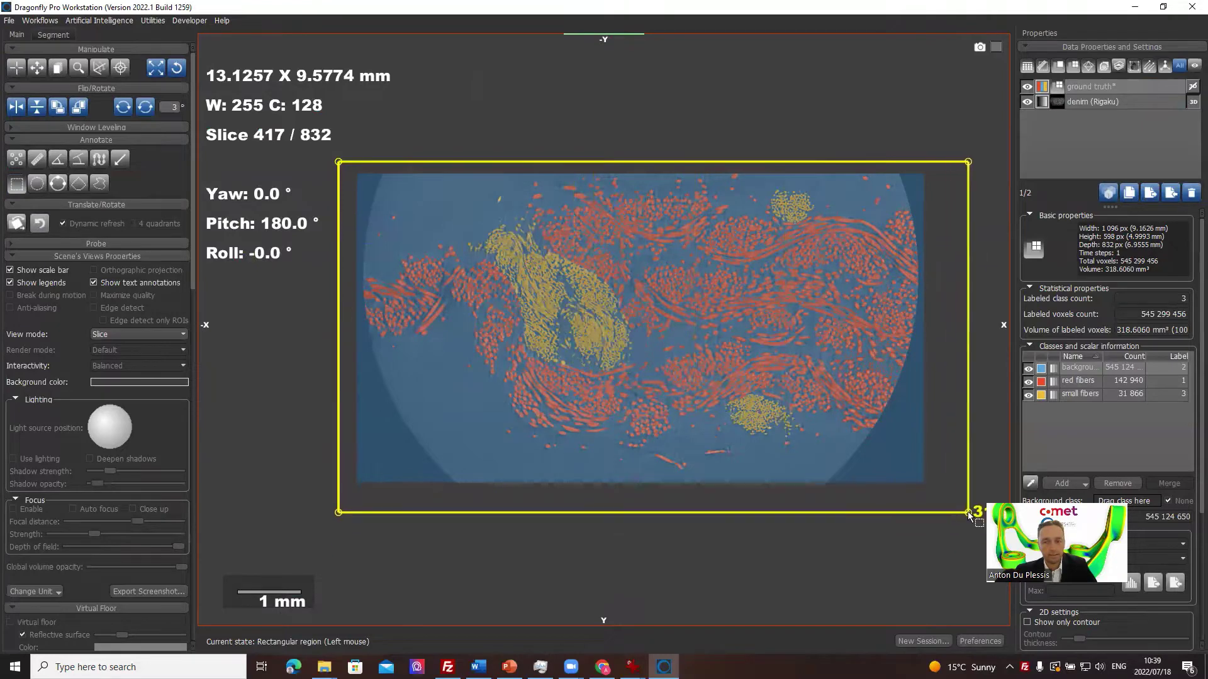
drag(339, 162, 316, 176)
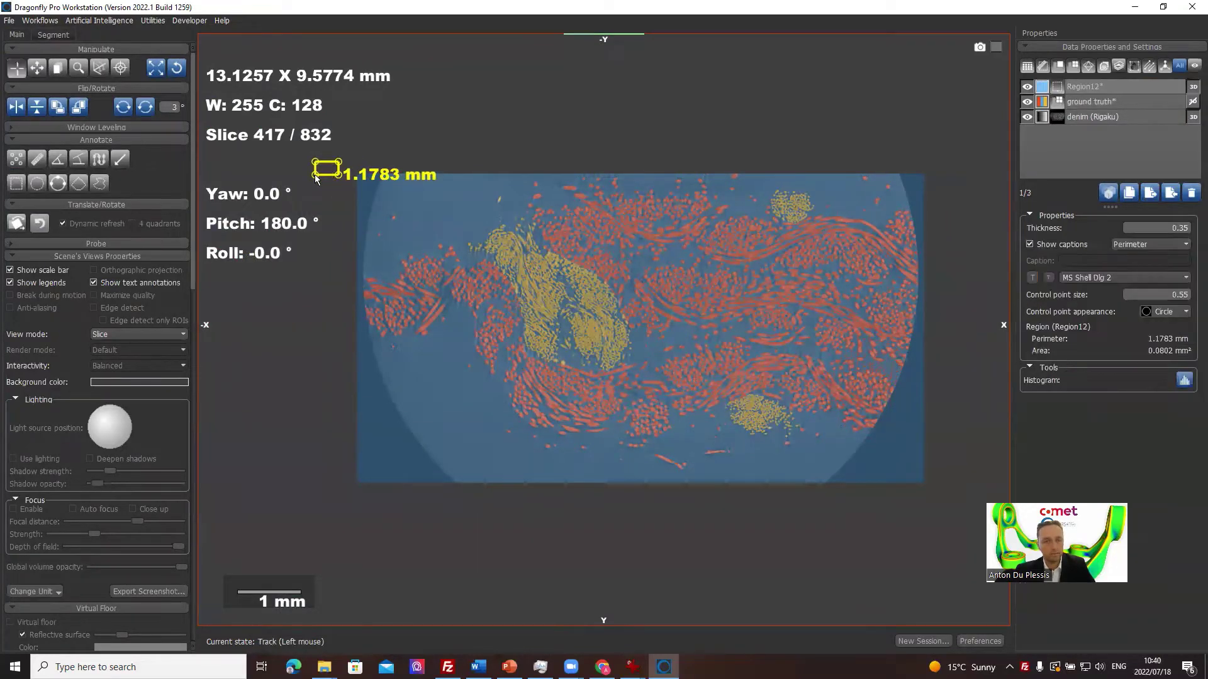
click(1141, 86)
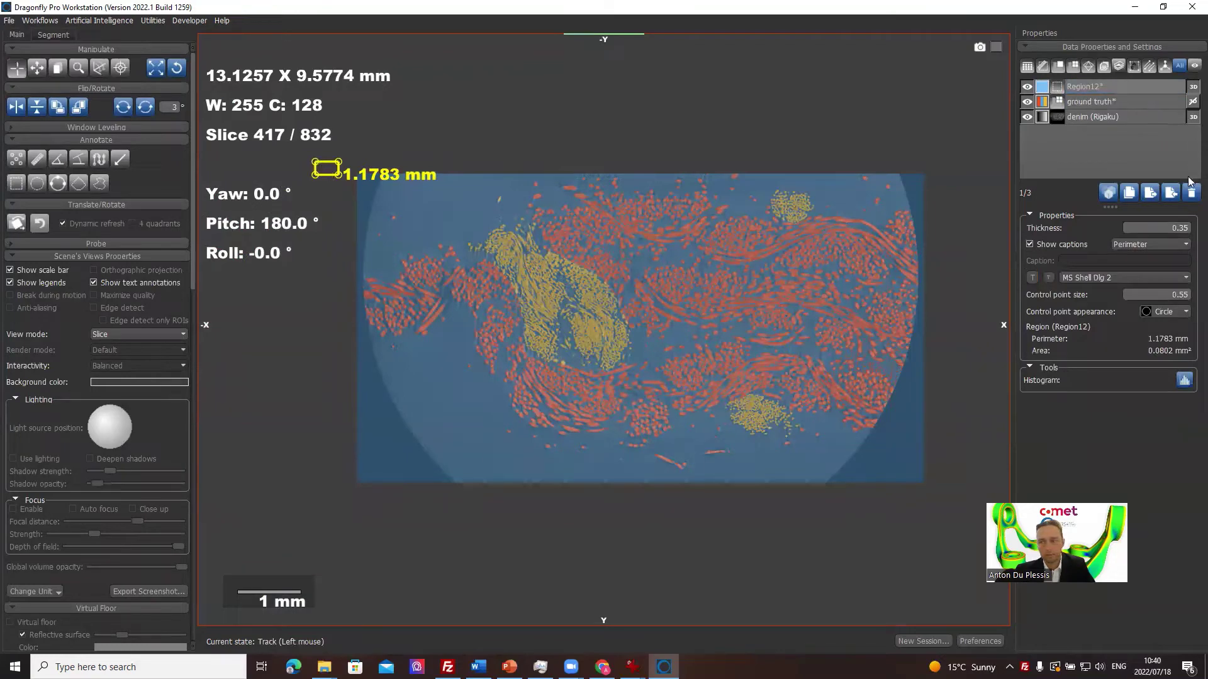
key(Delete)
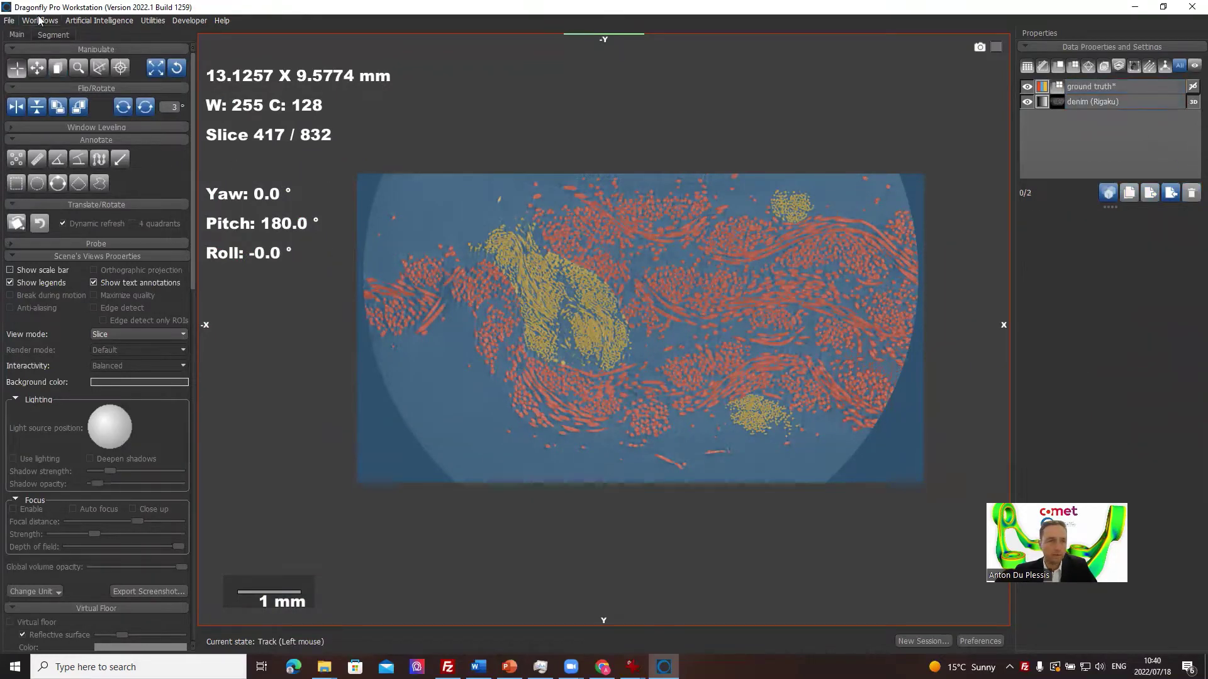
Step: Create a new region of interest named mask with the denim (Rigaku) geometry
click(52, 34)
scroll(37, 78, up, 3)
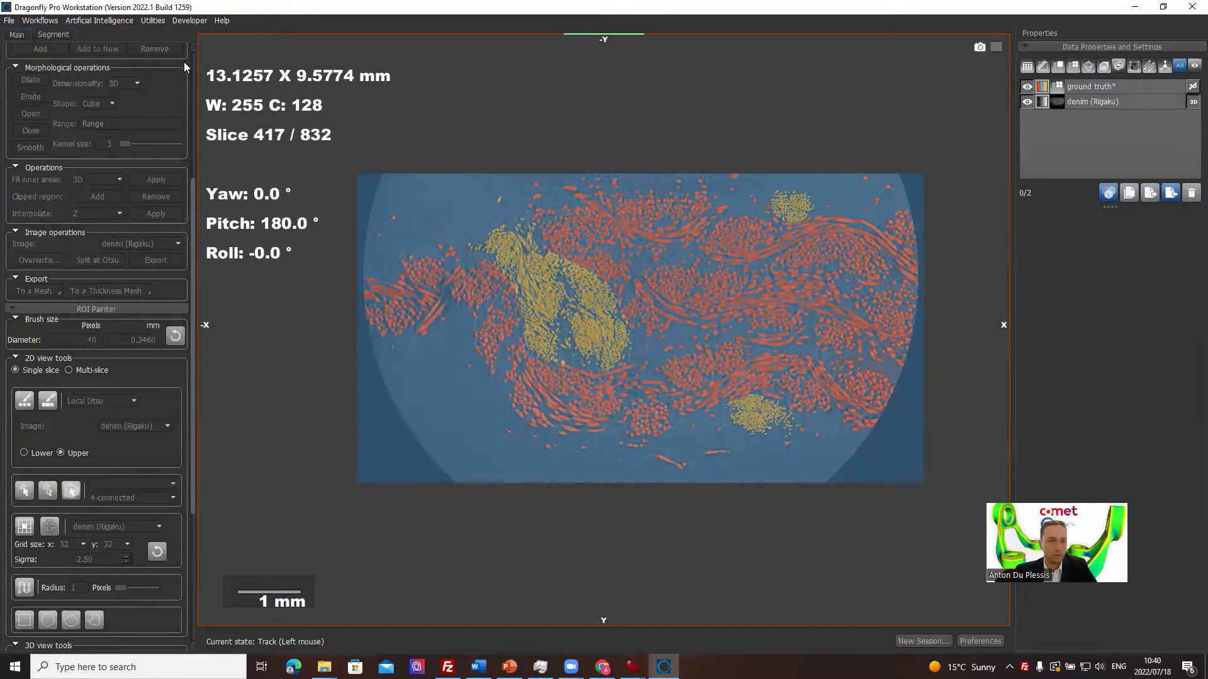
scroll(193, 58, up, 5)
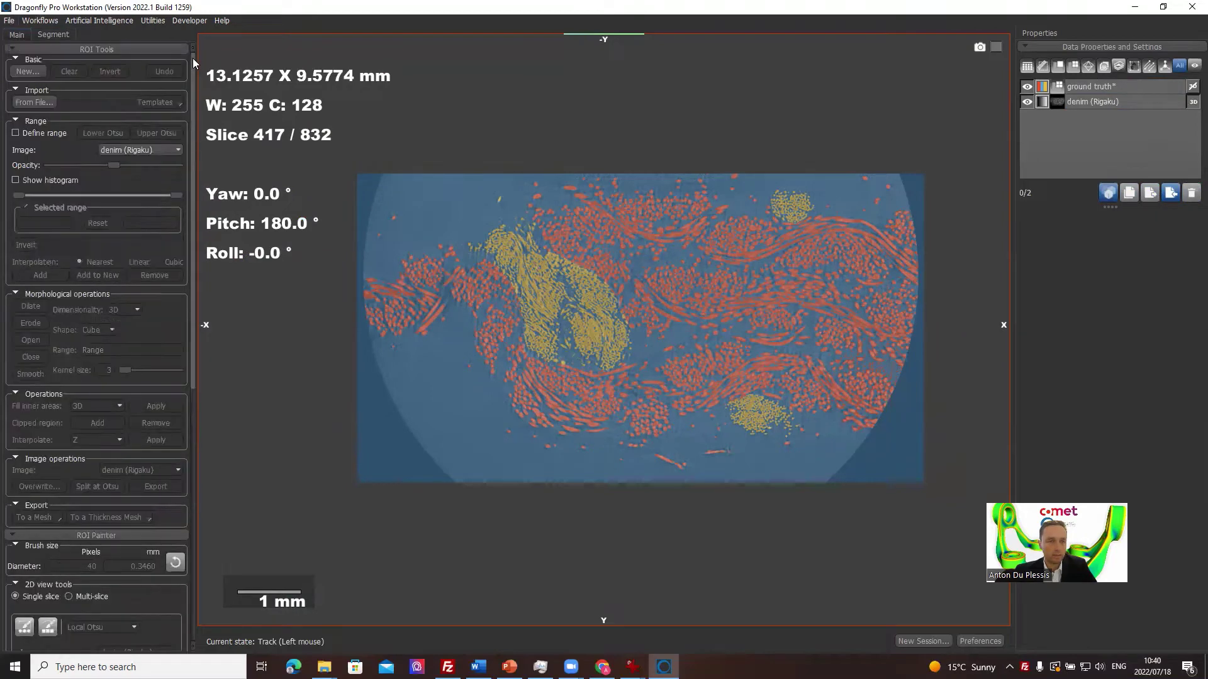
click(25, 71)
text(ma)
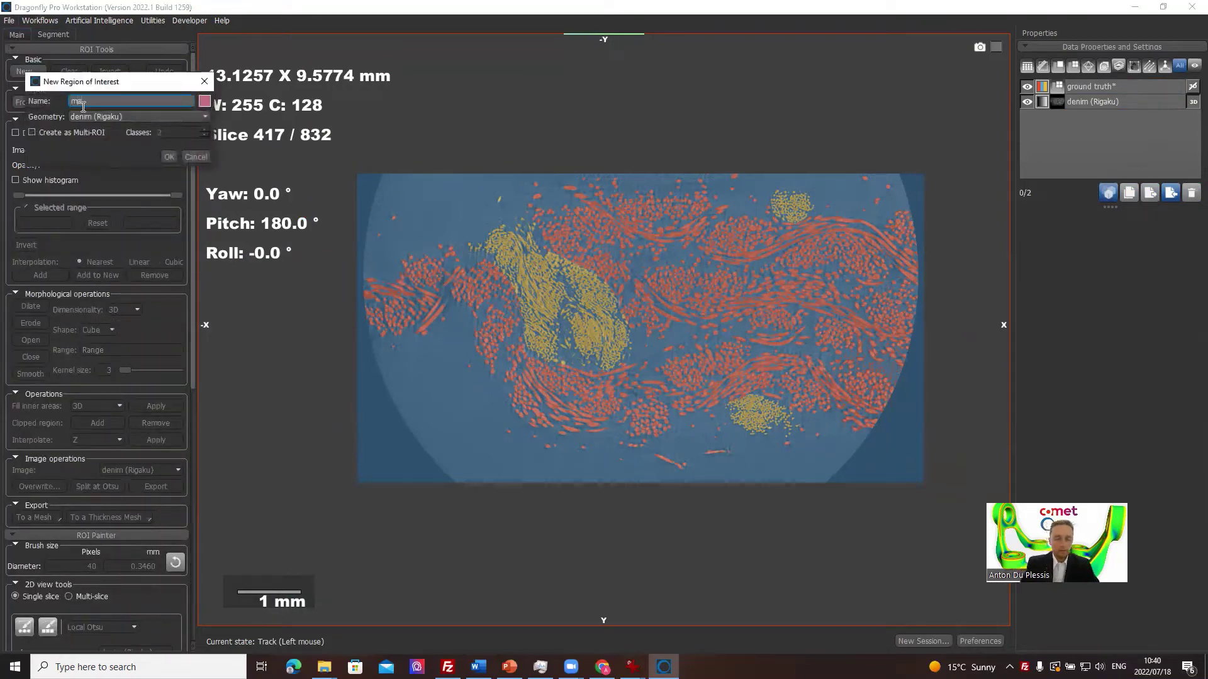
text(sk)
key(Return)
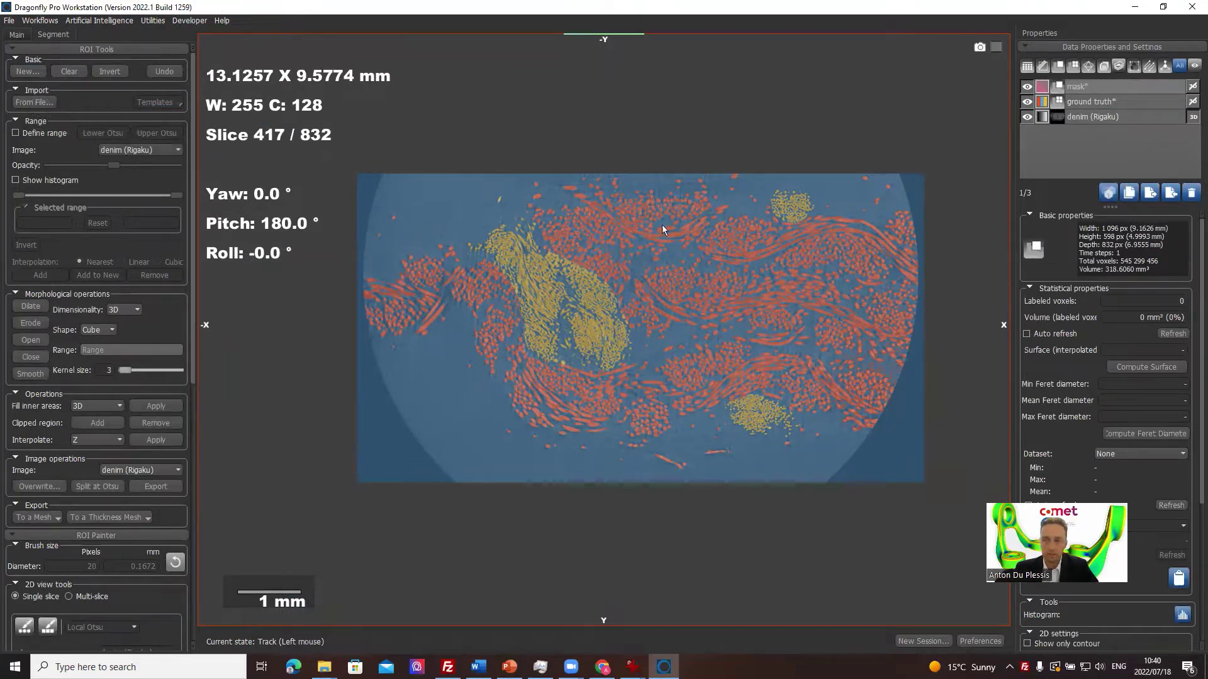
Step: Paint all of slice 417 into the mask with a 348-pixel circular brush in Full mode
click(38, 134)
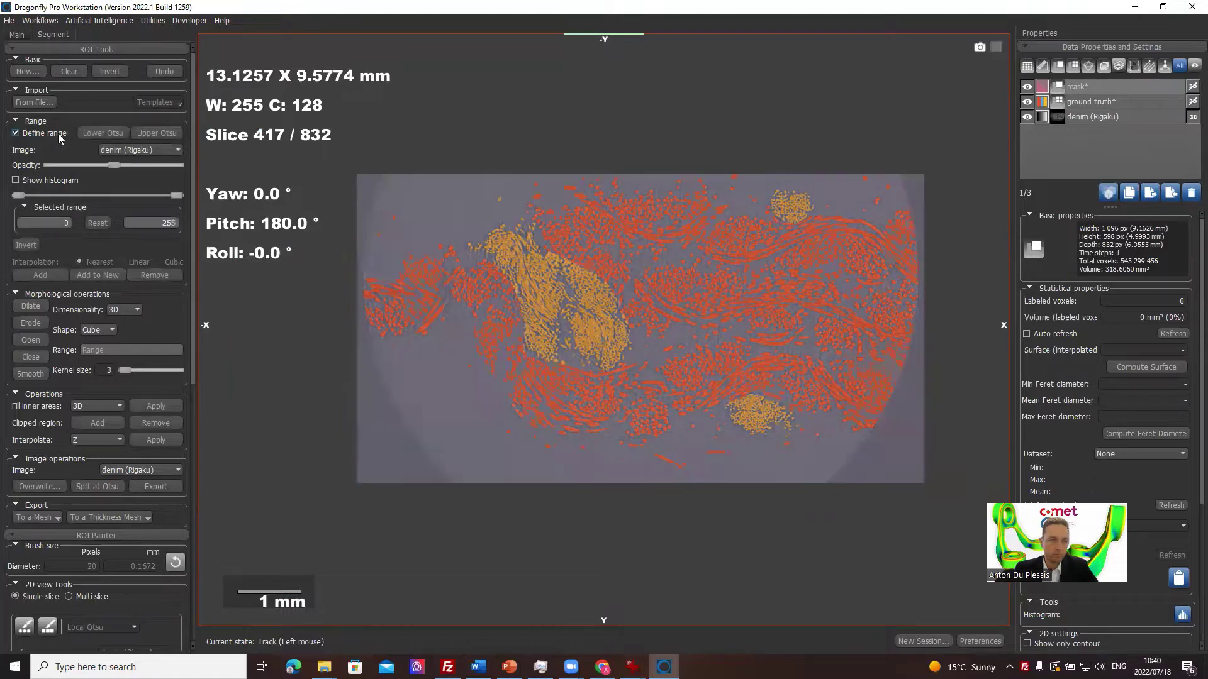
click(16, 133)
scroll(17, 139, down, 2)
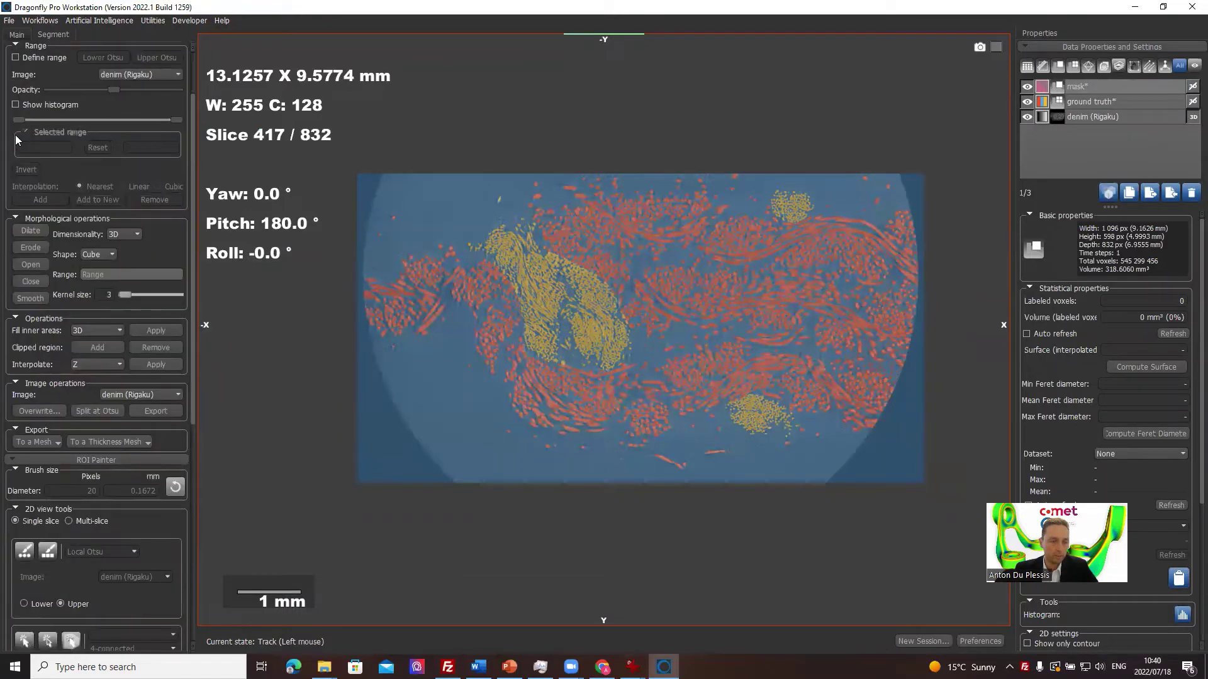
click(34, 549)
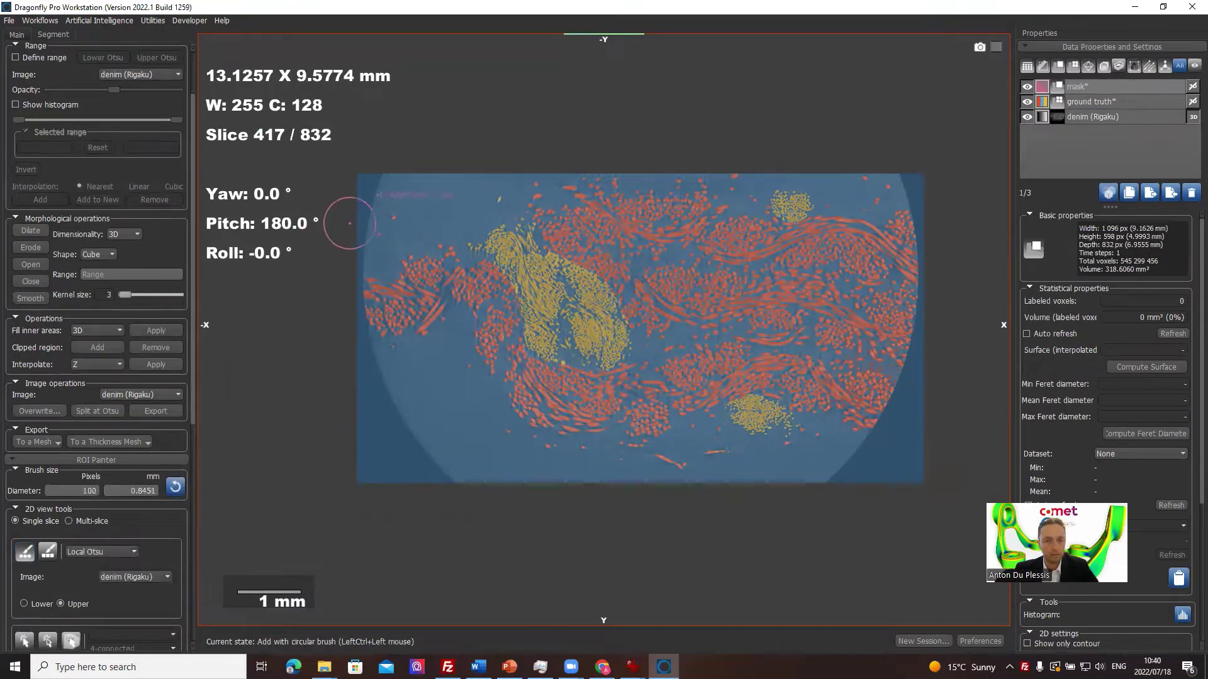
shift+drag(350, 223, 406, 230)
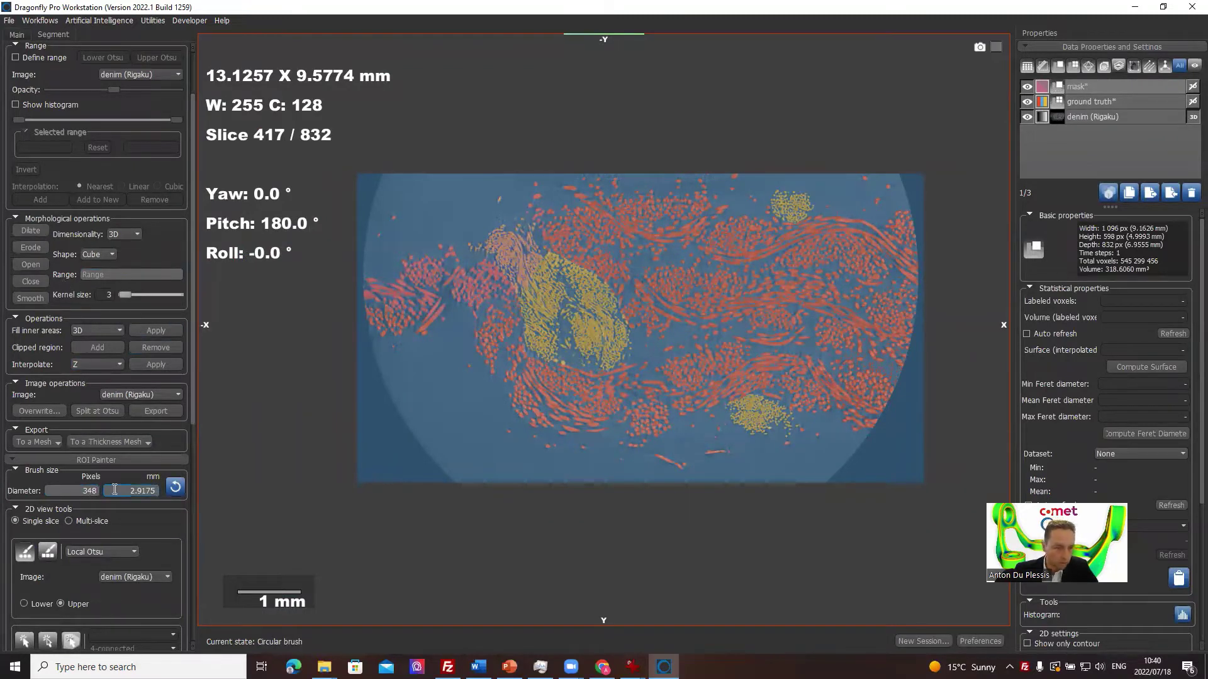
click(100, 551)
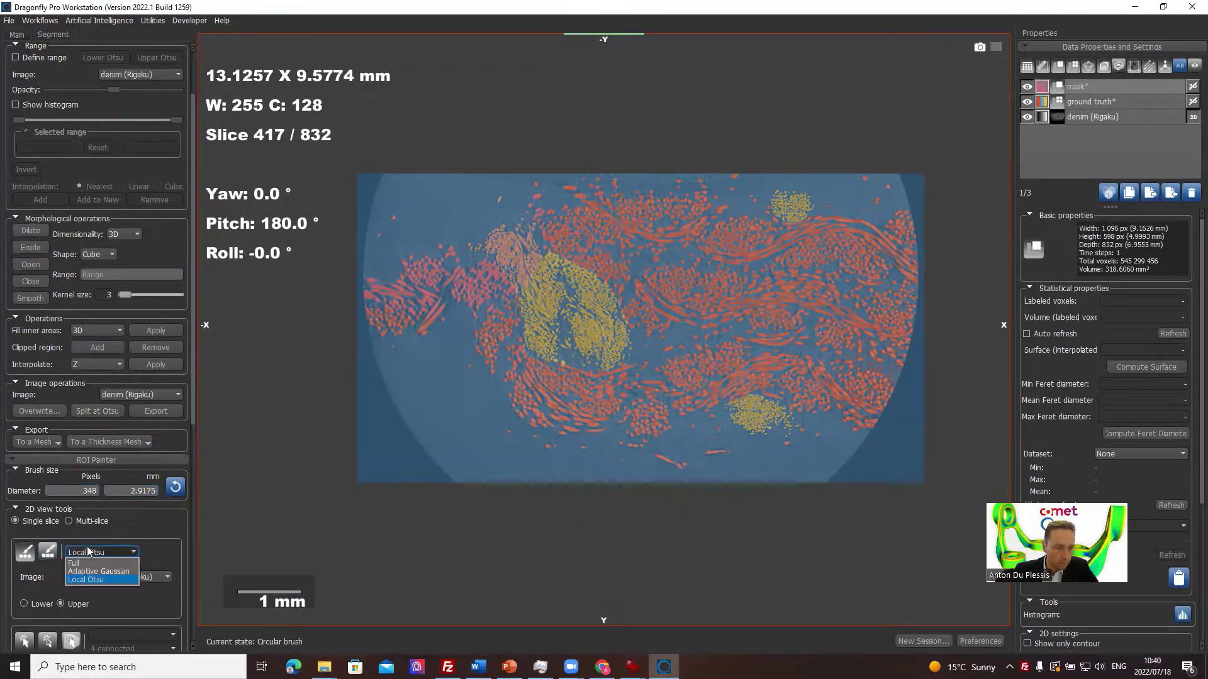
click(88, 566)
mouse_move(418, 240)
ctrl+mouse_down()
mouse_move(855, 224)
mouse_move(885, 252)
mouse_move(890, 439)
mouse_move(478, 463)
mouse_move(390, 400)
mouse_move(880, 371)
ctrl+mouse_up()
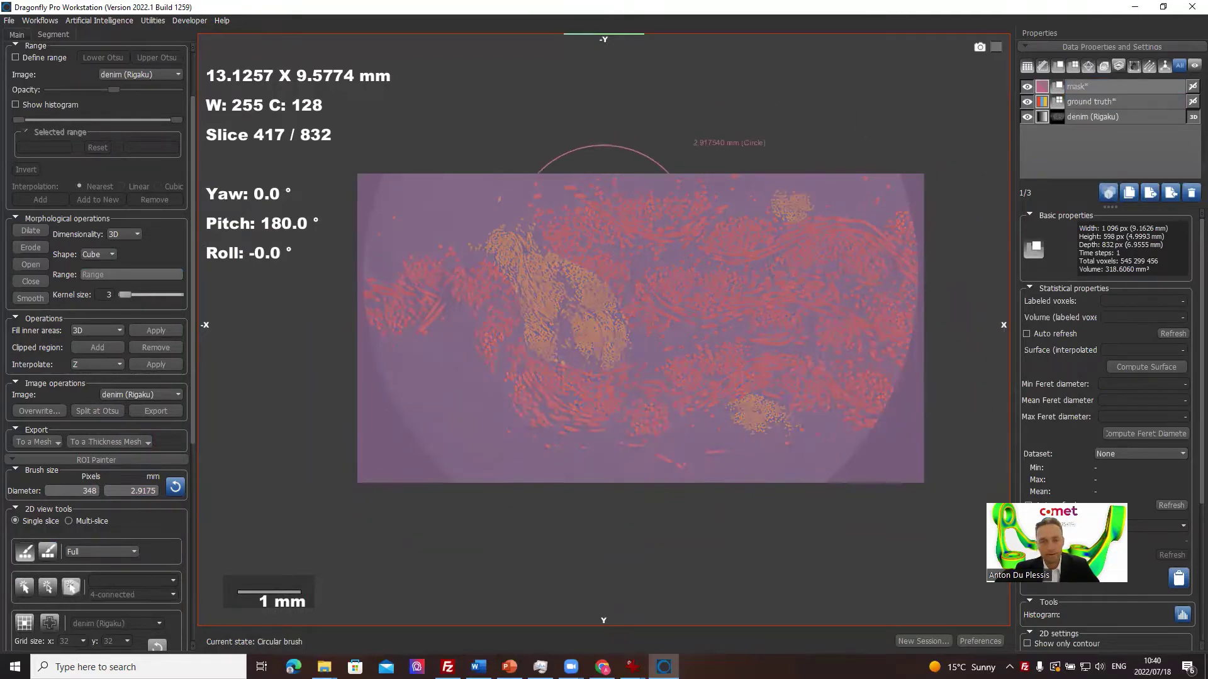
Step: Browse the slices on both sides of slice 417 to check how far the mask and class labels extend
scroll(749, 260, down, 18)
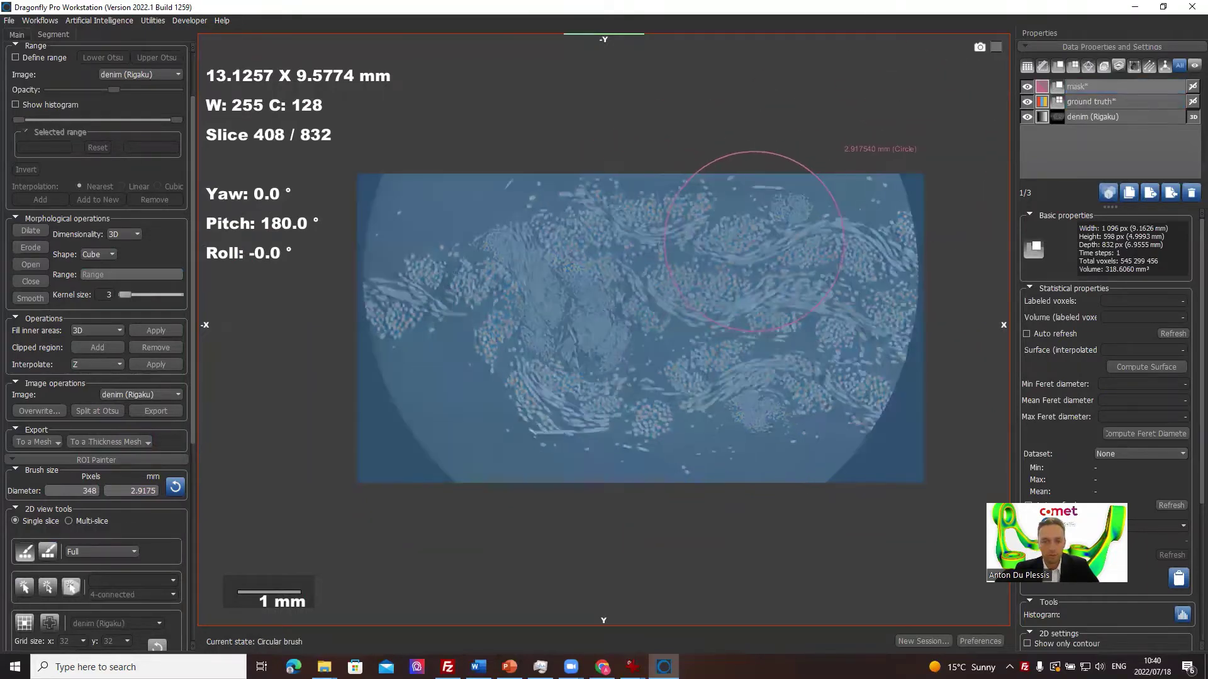
scroll(749, 260, up, 20)
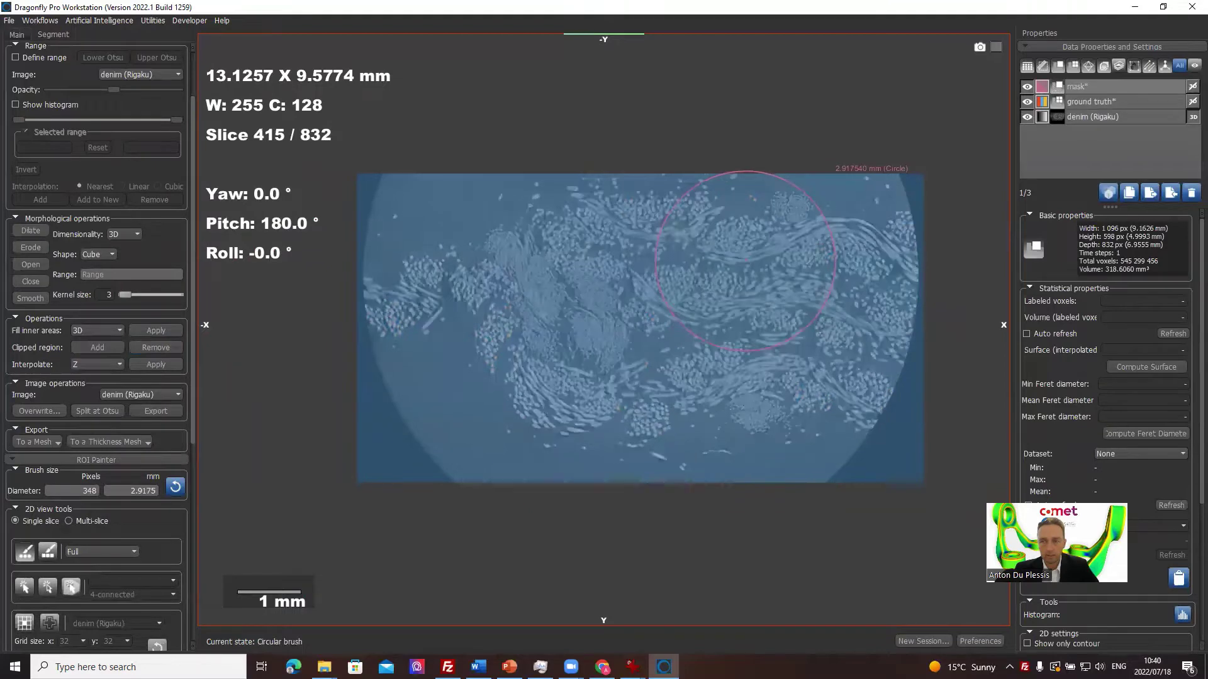
scroll(743, 261, down, 3)
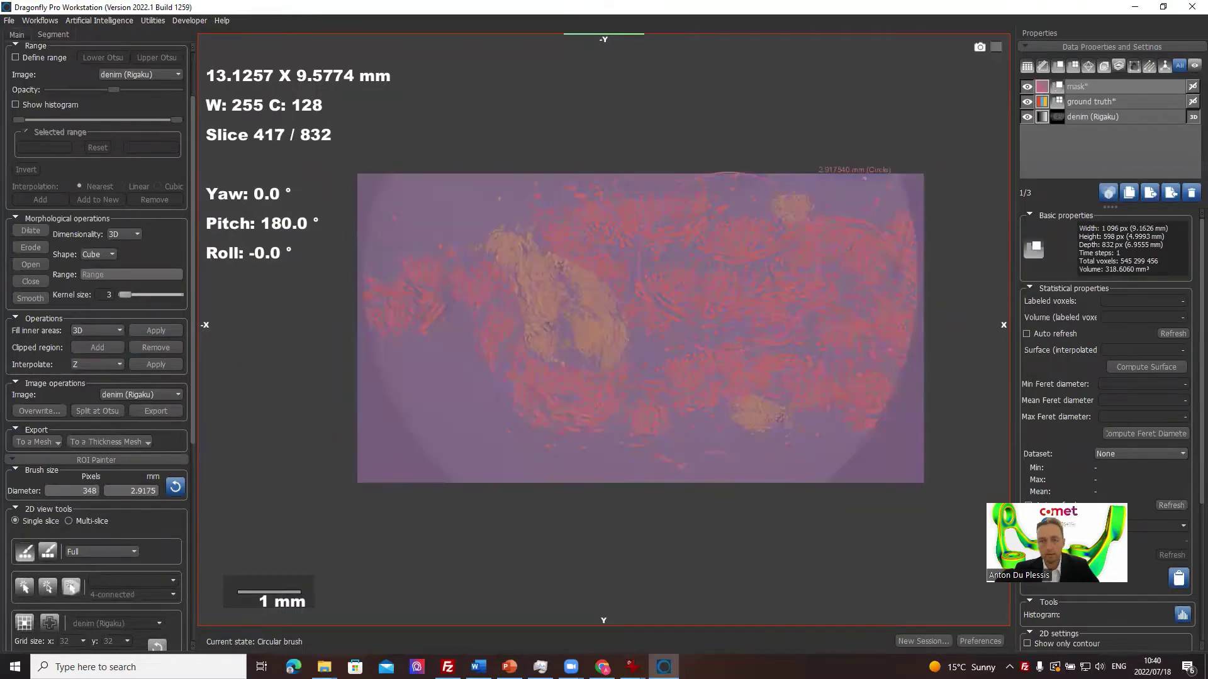
scroll(755, 271, up, 3)
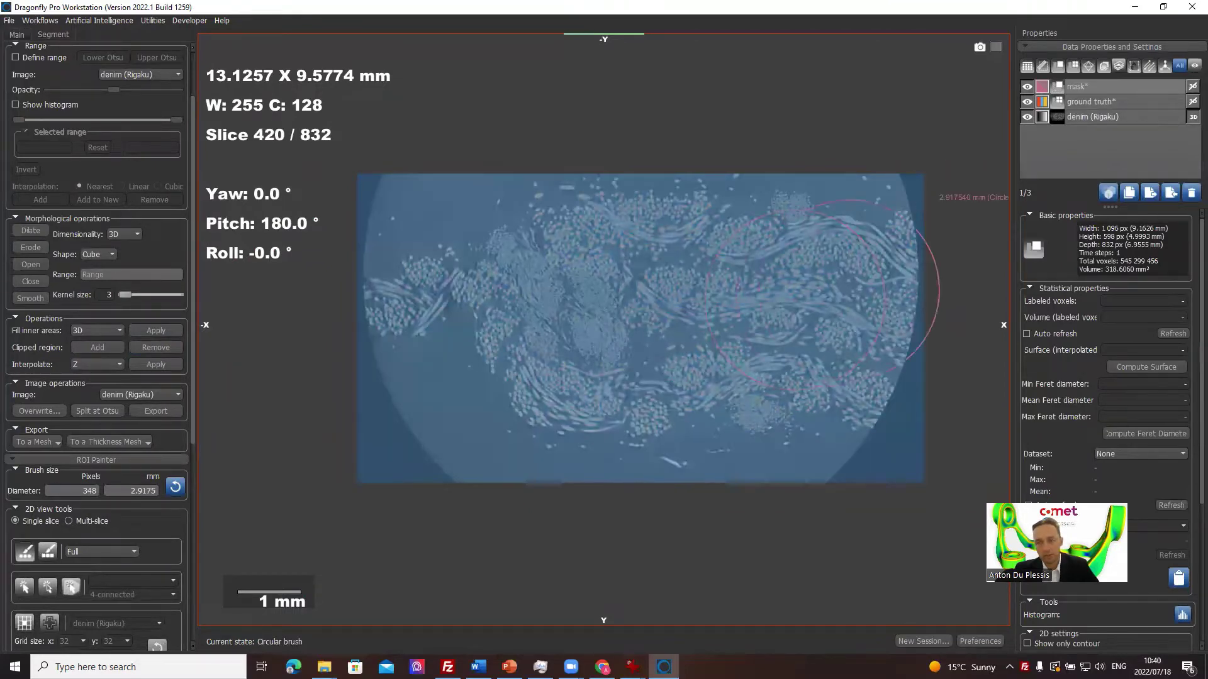
scroll(780, 302, up, 9)
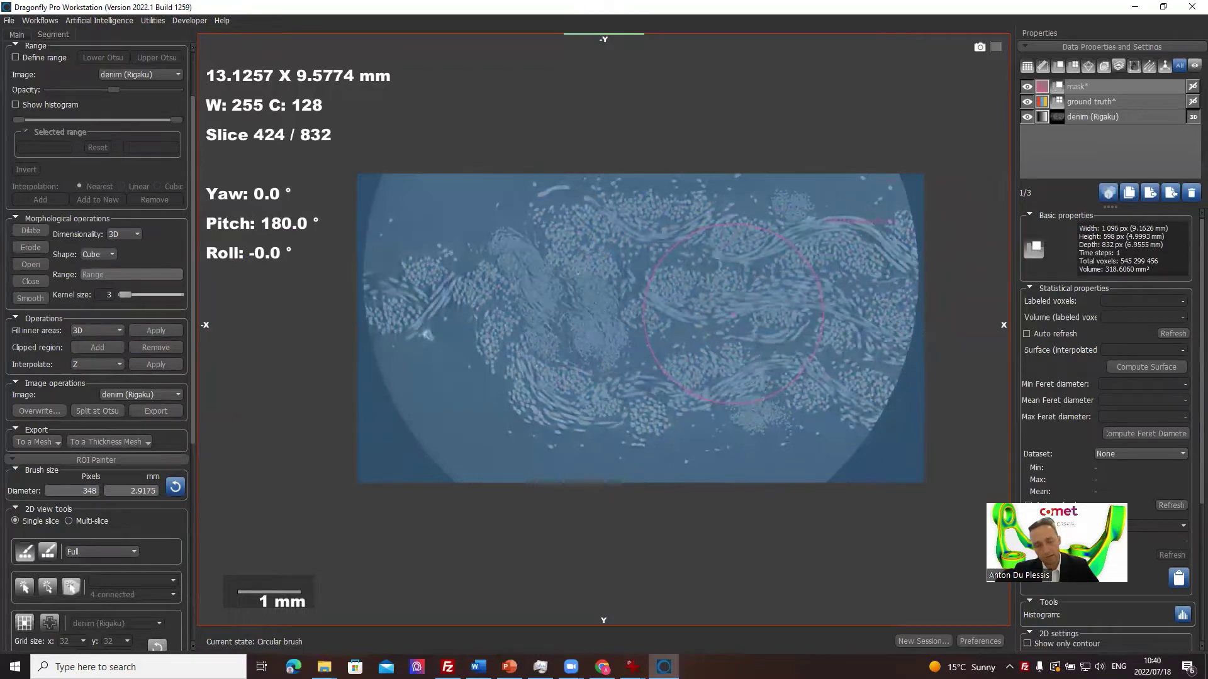
scroll(734, 312, up, 20)
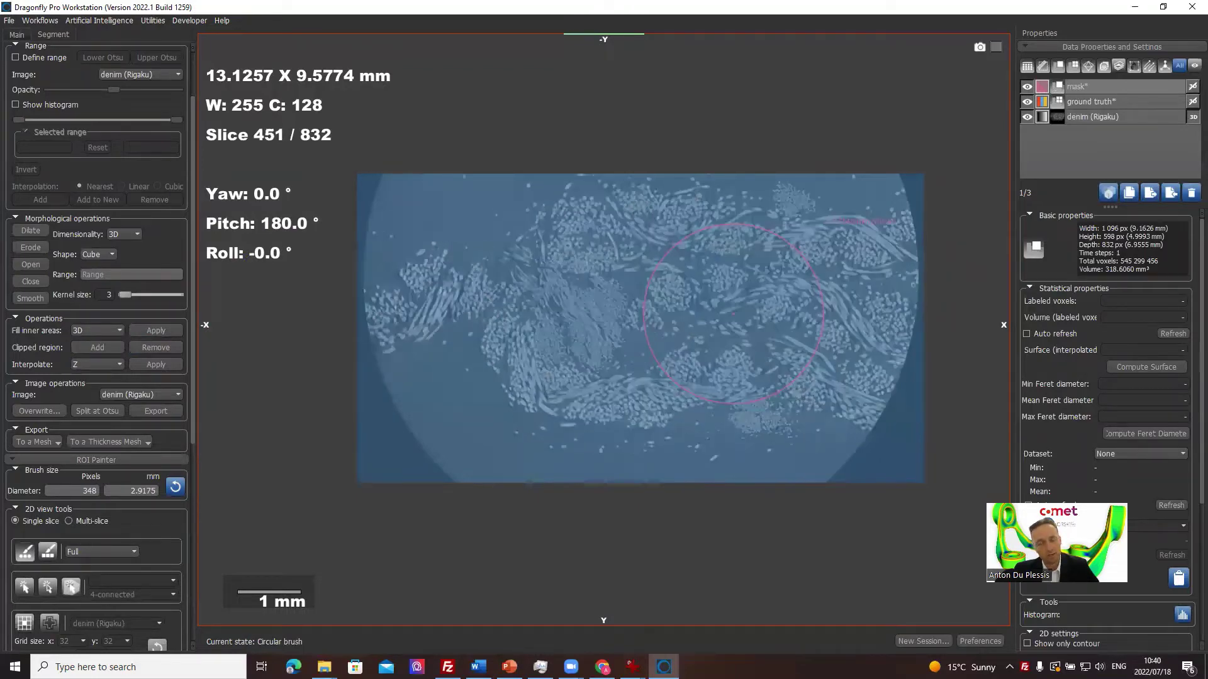
Step: Move to slice 542 and hide the background class of the ground truth overlay
scroll(733, 312, up, 9)
scroll(734, 313, down, 9)
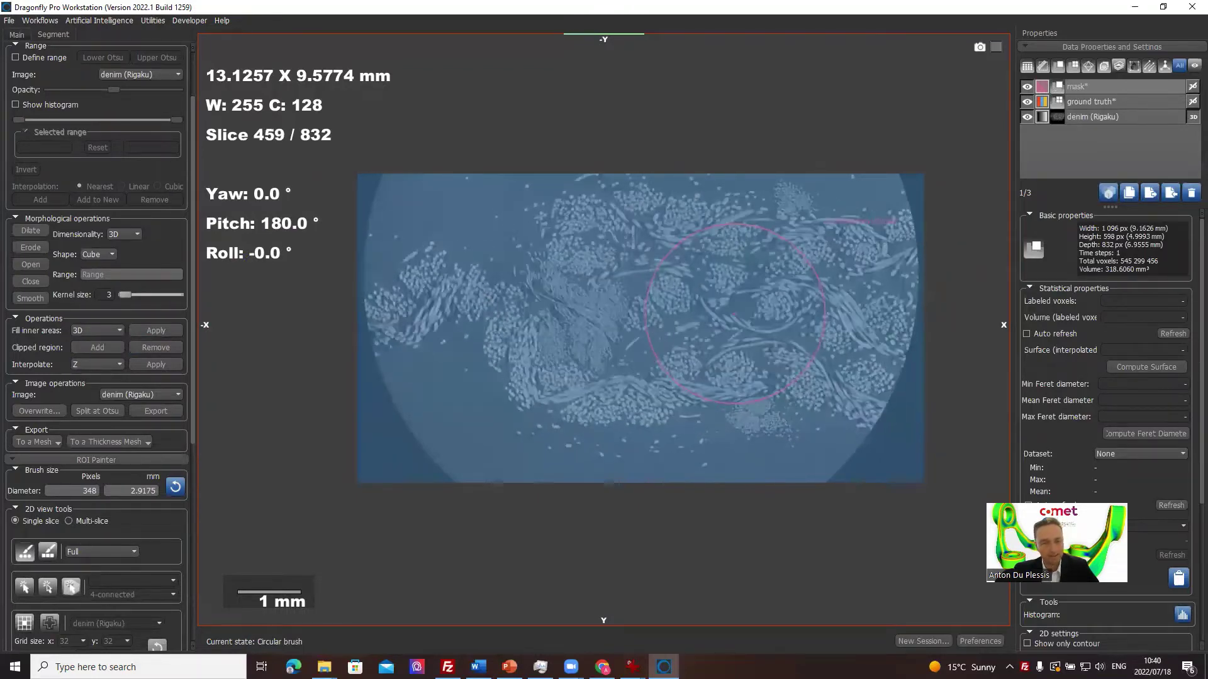
scroll(734, 313, up, 3)
scroll(733, 313, up, 20)
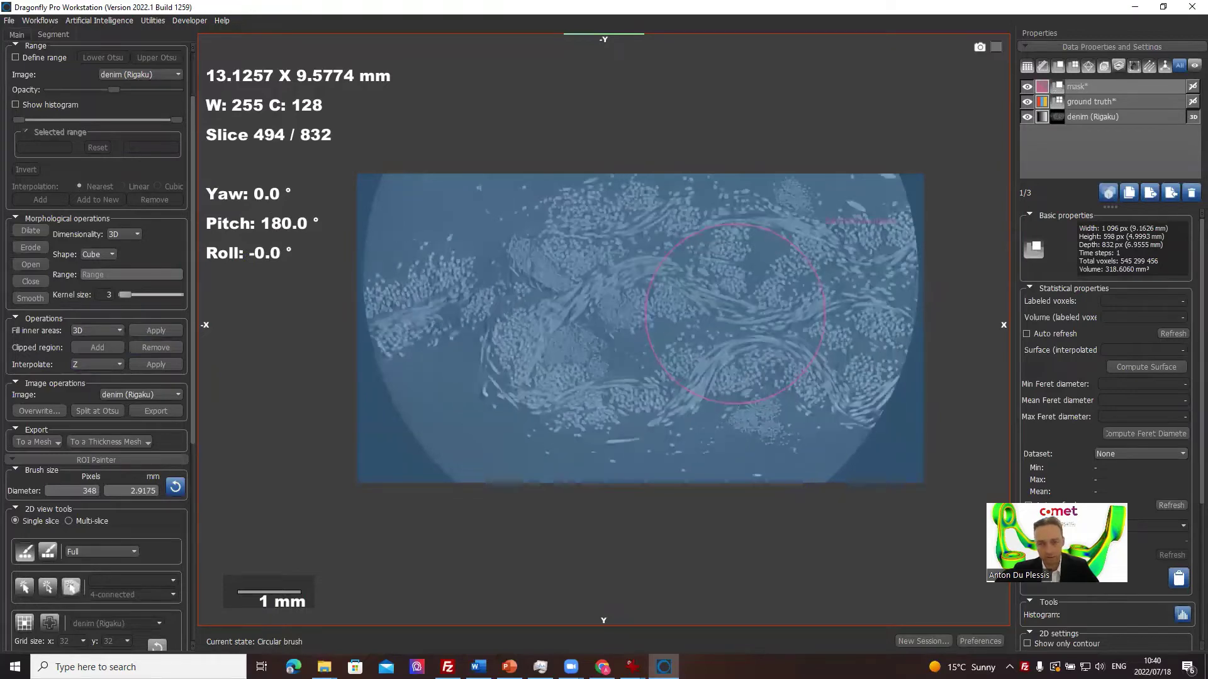
scroll(733, 312, up, 20)
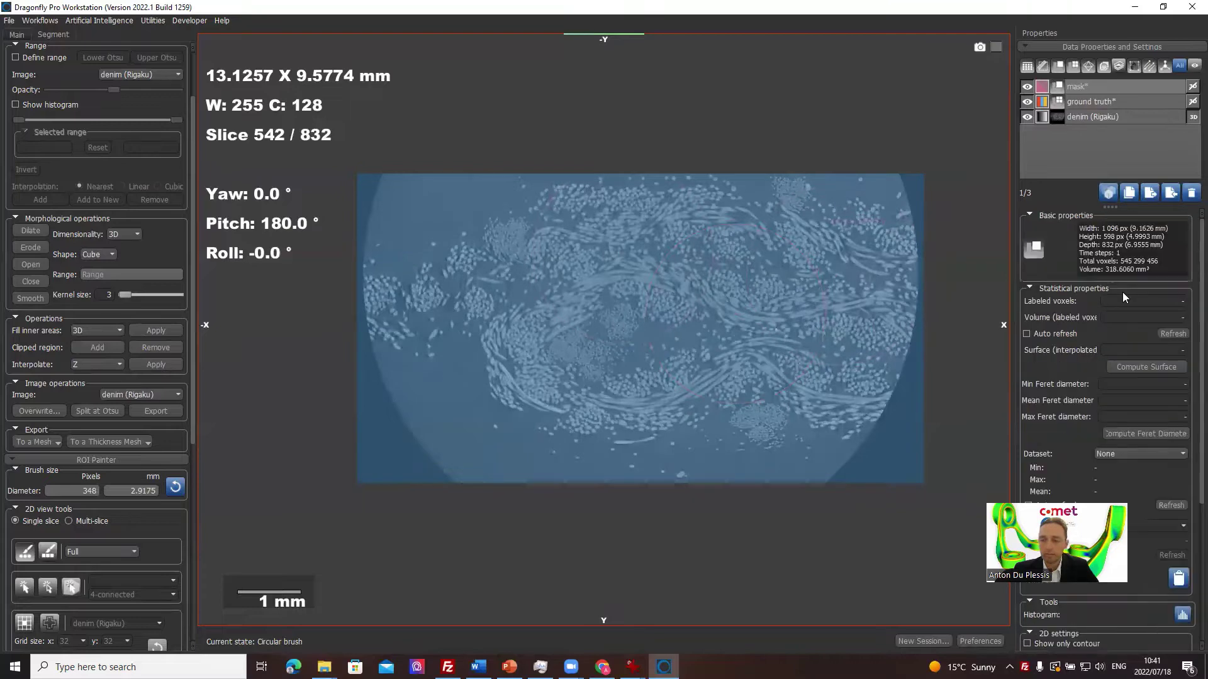
click(1107, 101)
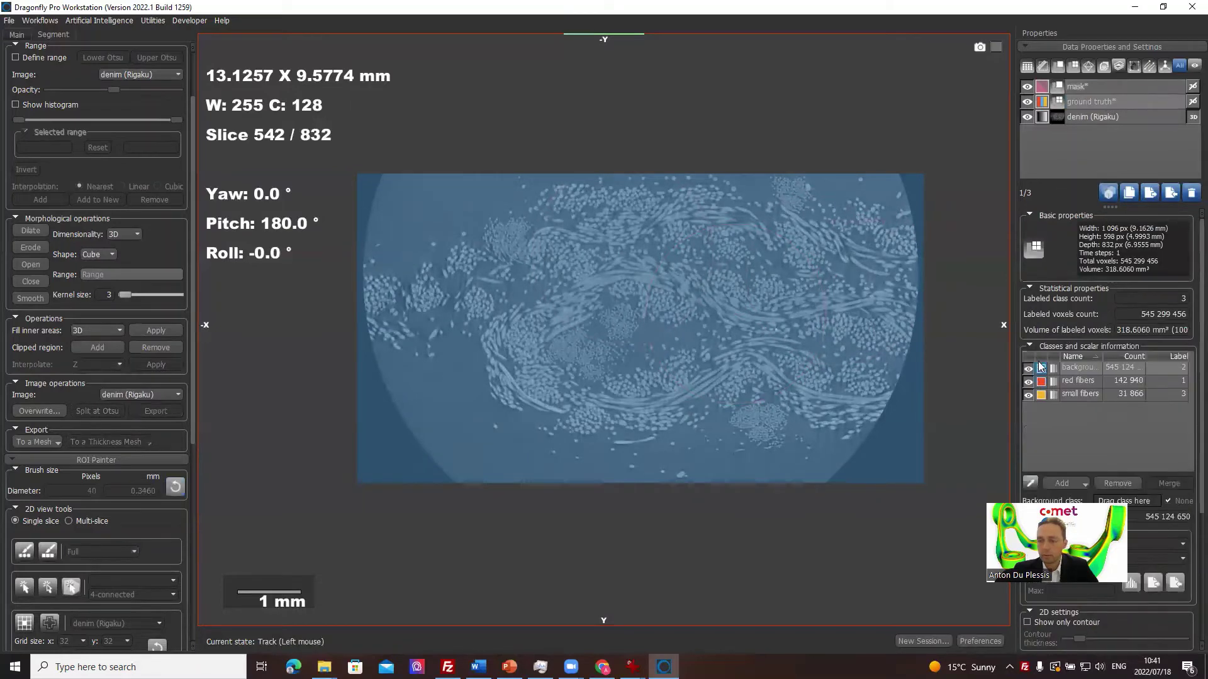
click(1028, 367)
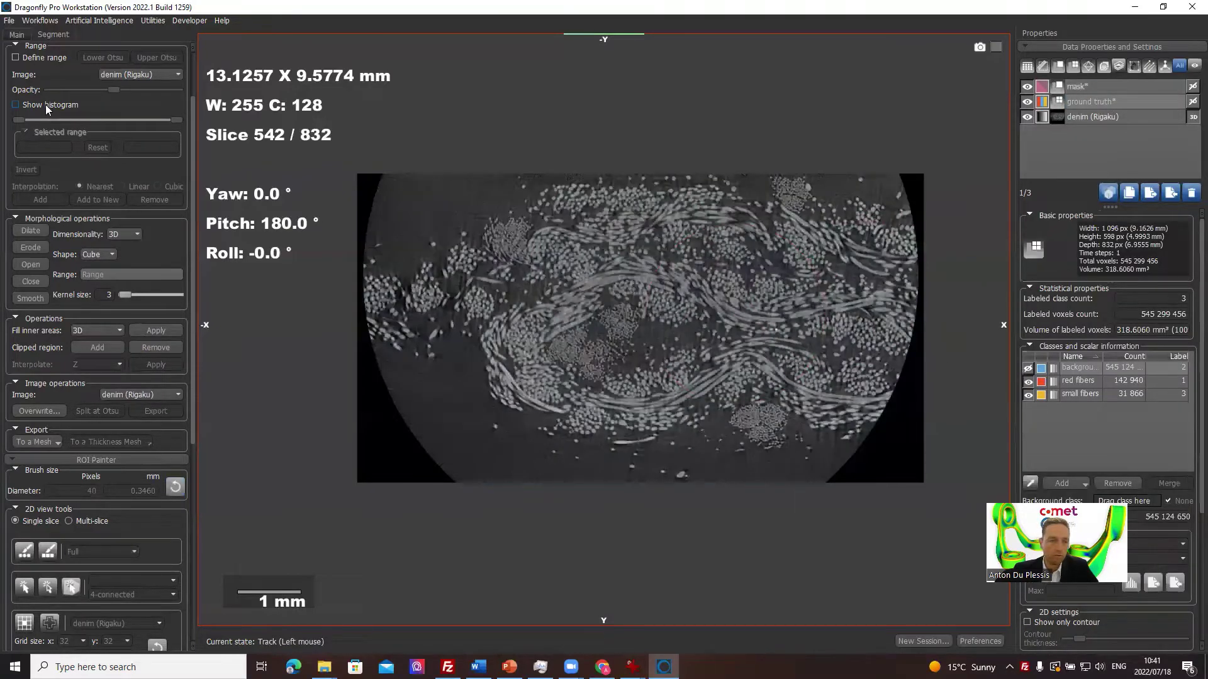
Step: Draw a rectangular region with a perimeter of about 9.47 mm around the lower-right fibers of slice 542
click(17, 34)
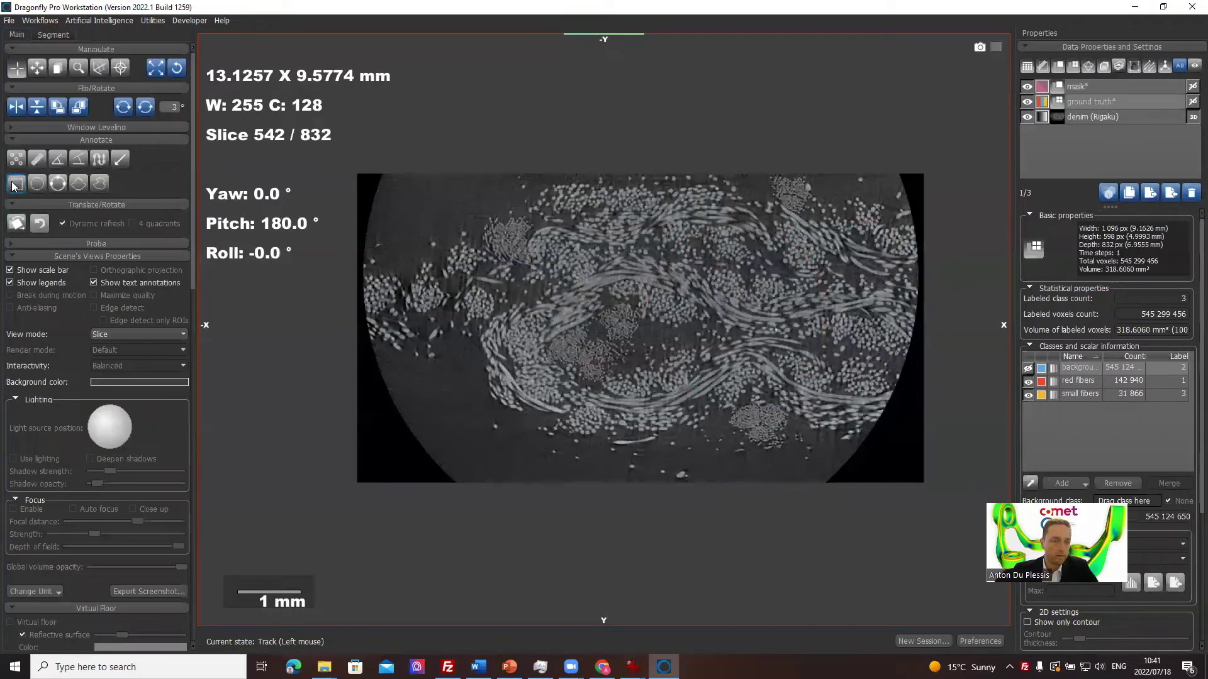
click(16, 183)
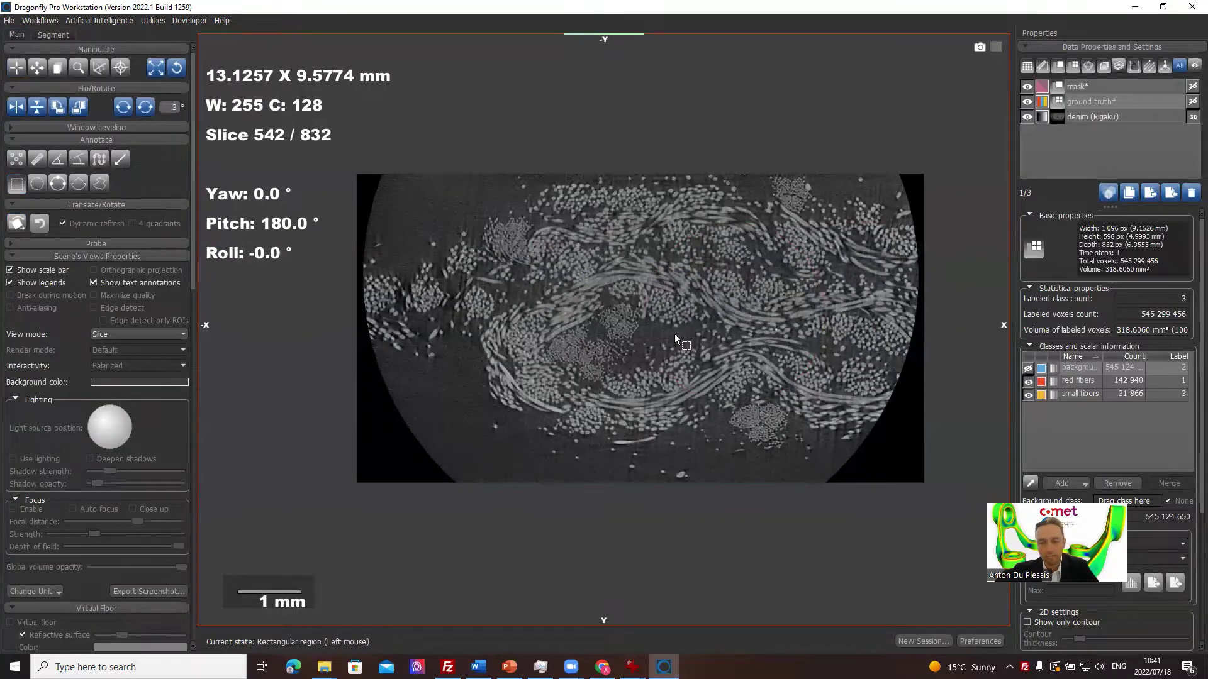
drag(674, 334, 836, 463)
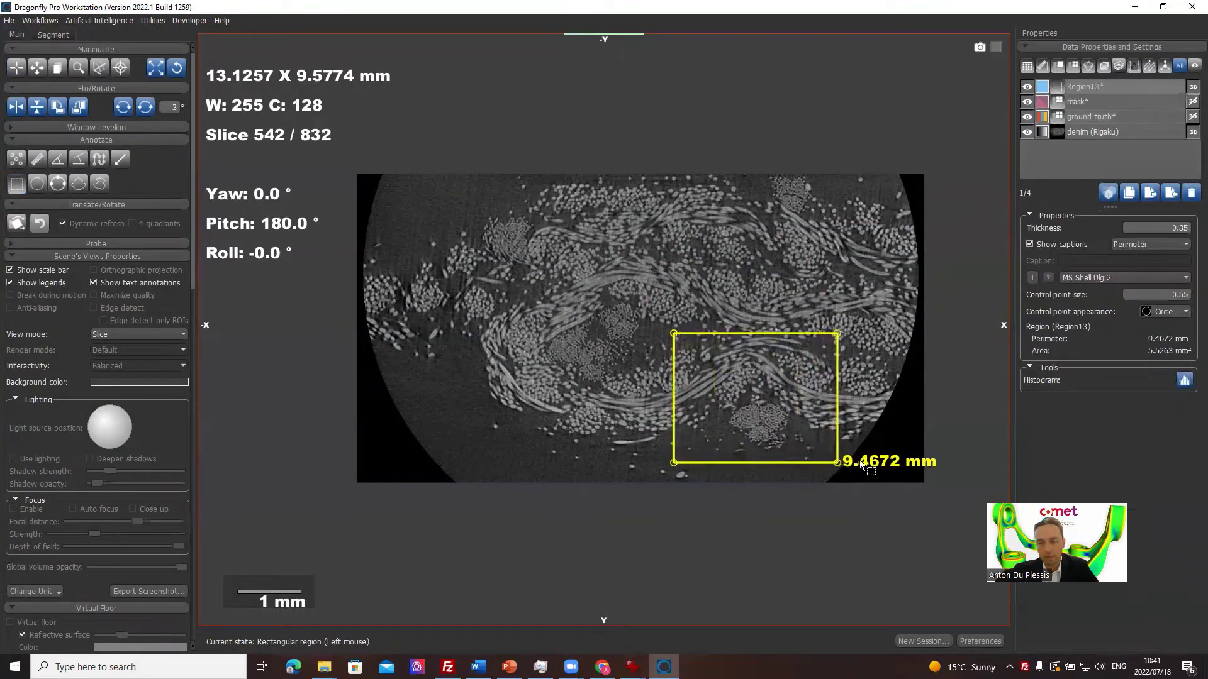
click(1136, 87)
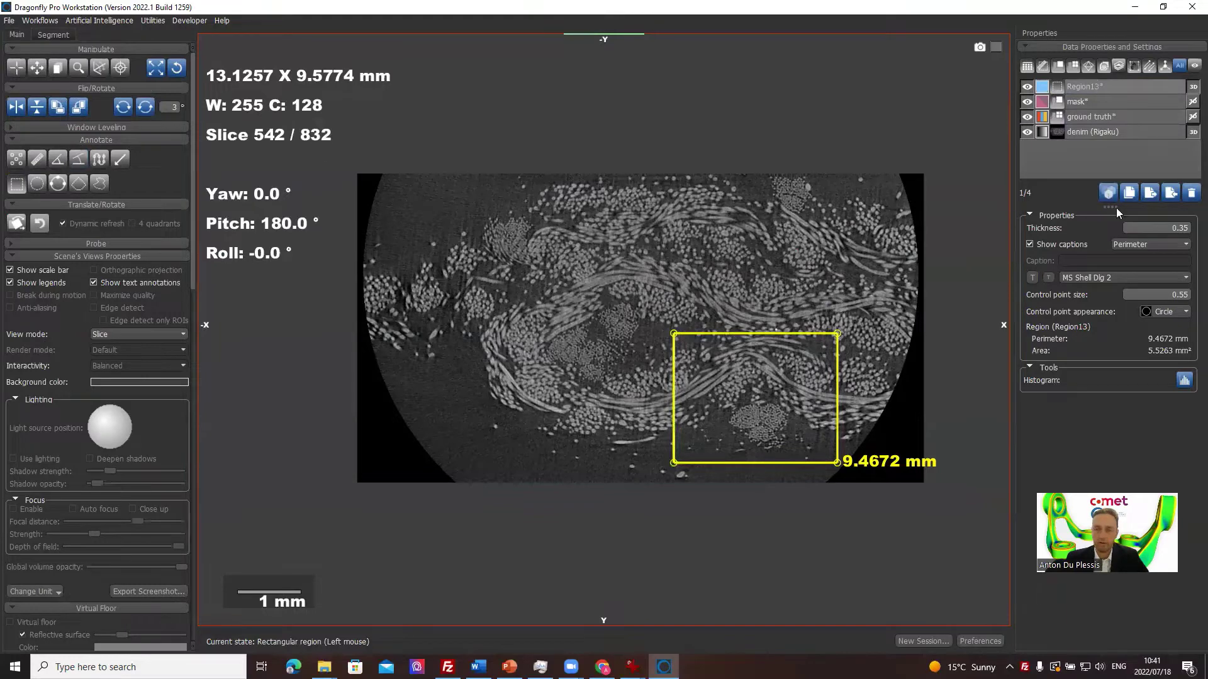
click(1133, 132)
click(1124, 117)
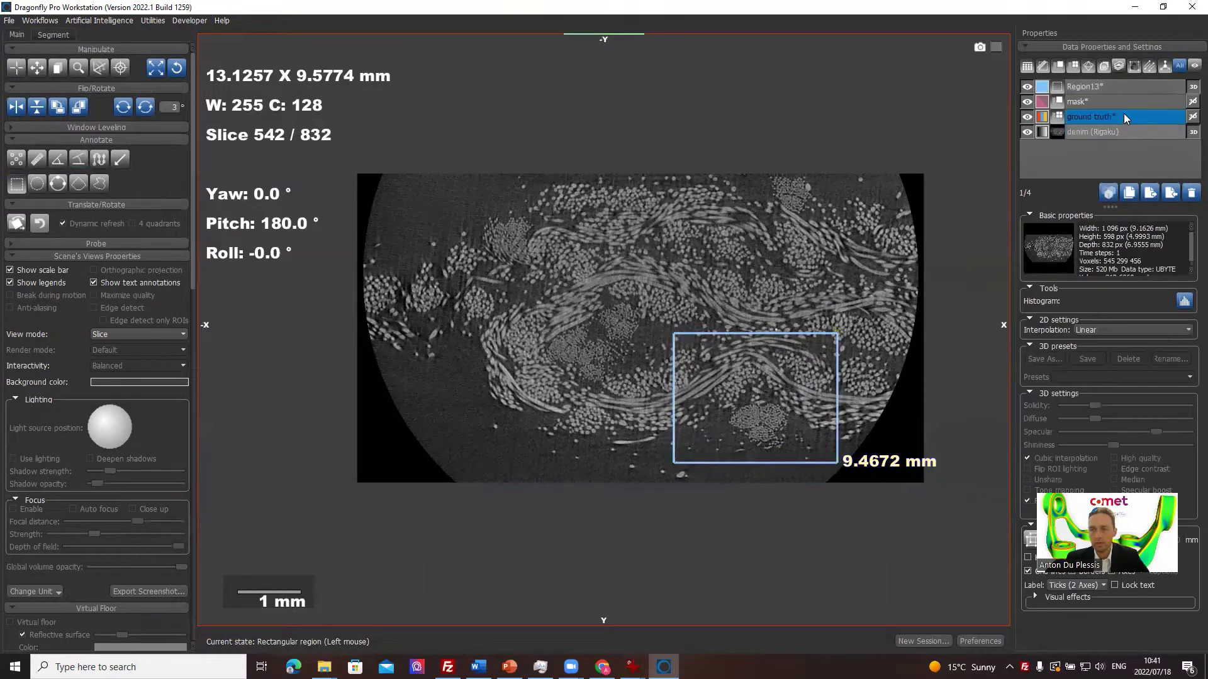
ctrl+click(1123, 115)
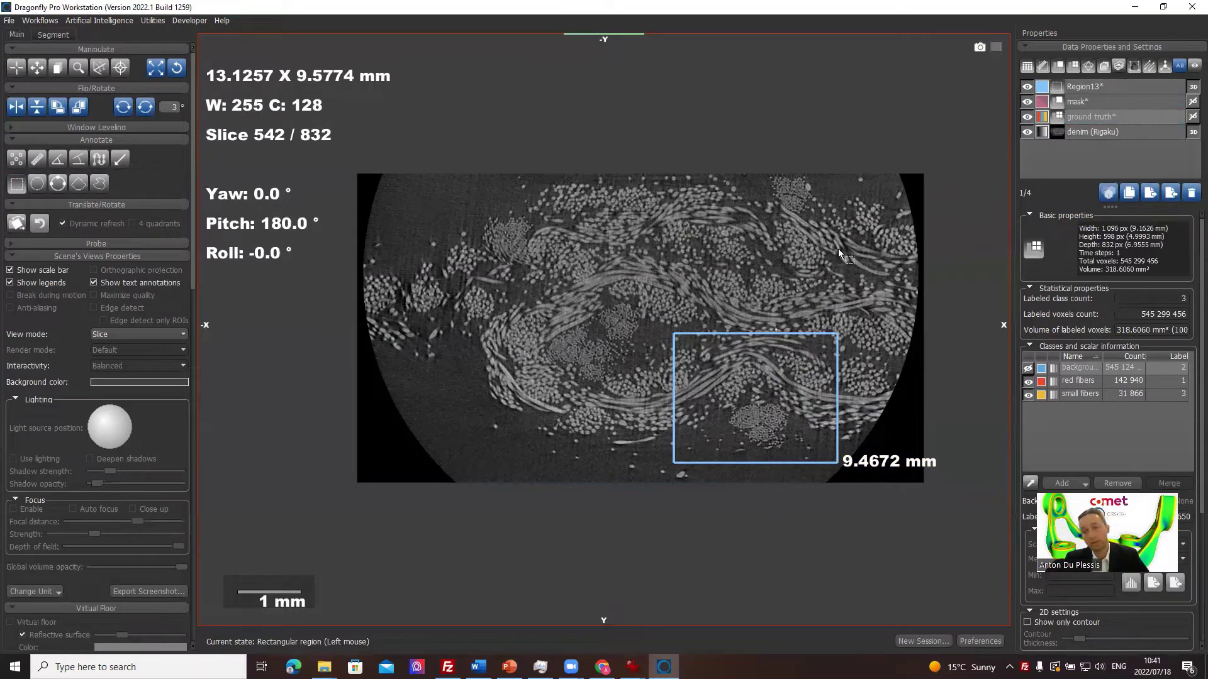
click(1121, 118)
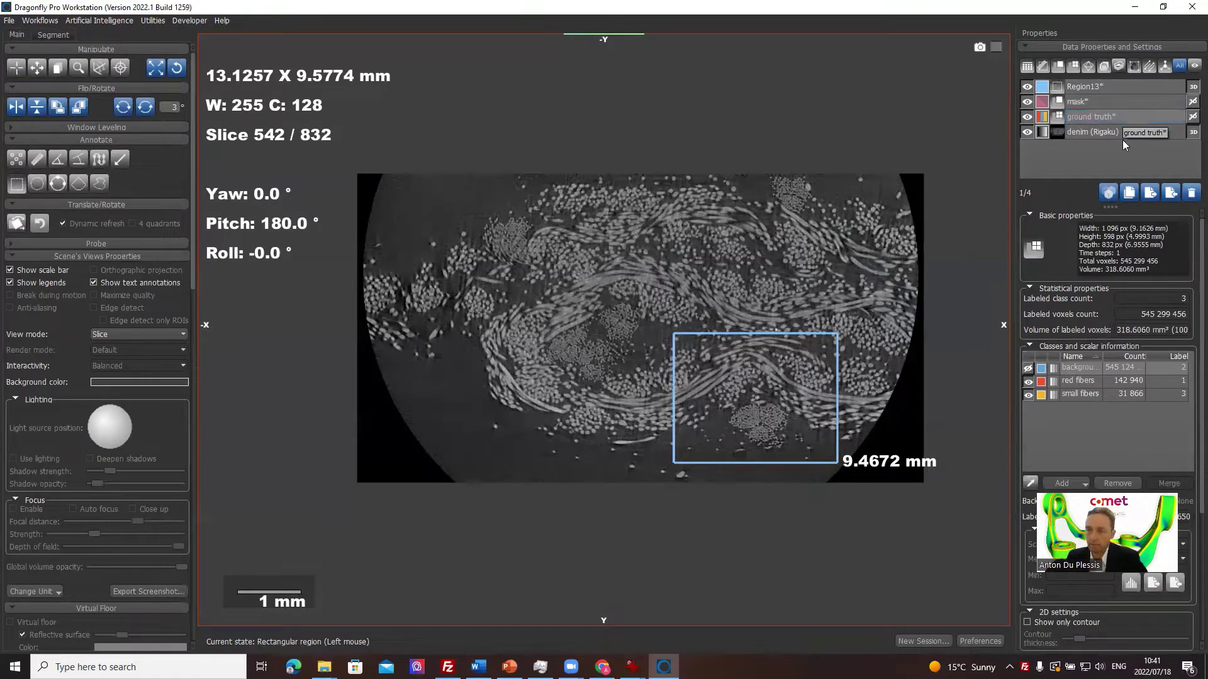
click(1117, 133)
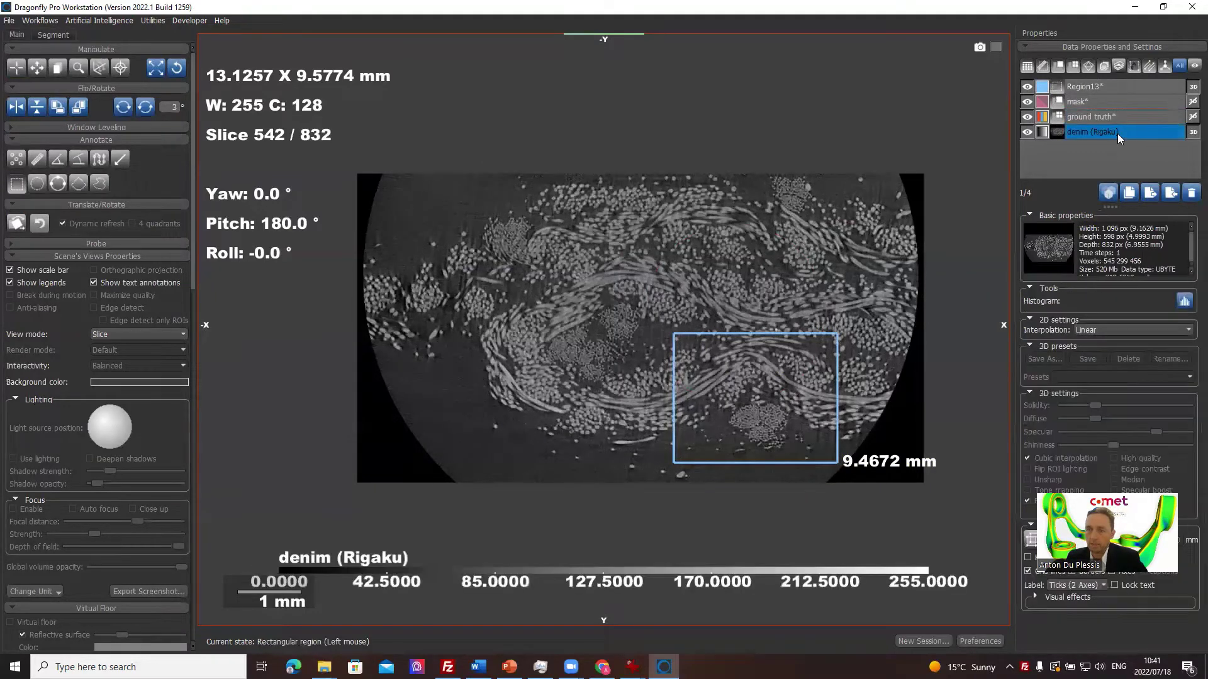
Step: Start a new semantic segmentation model in the Deep Learning Tool with the U-Net architecture
click(112, 24)
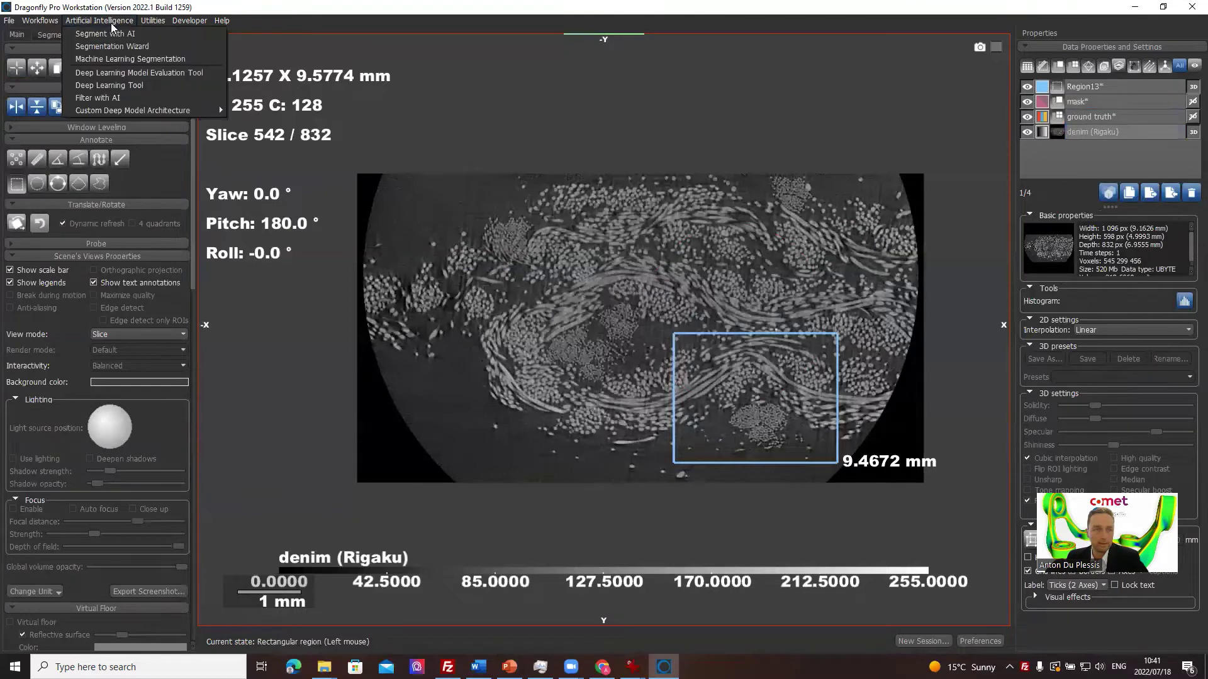
click(113, 85)
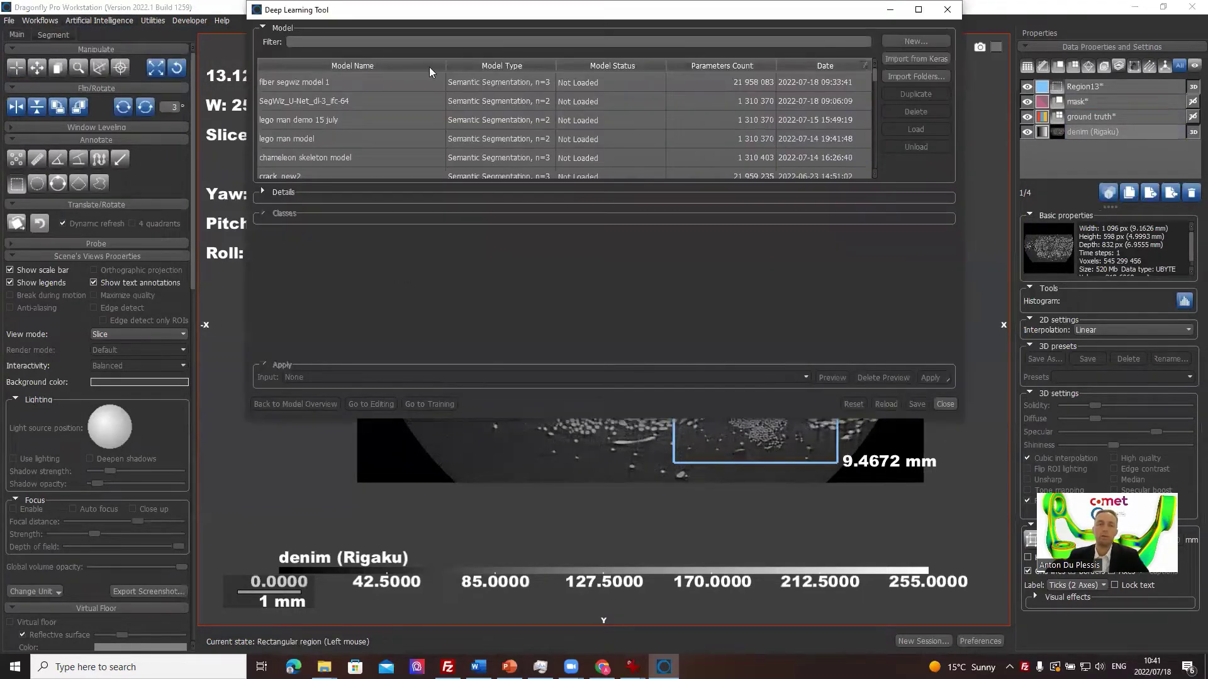
drag(419, 17, 415, 135)
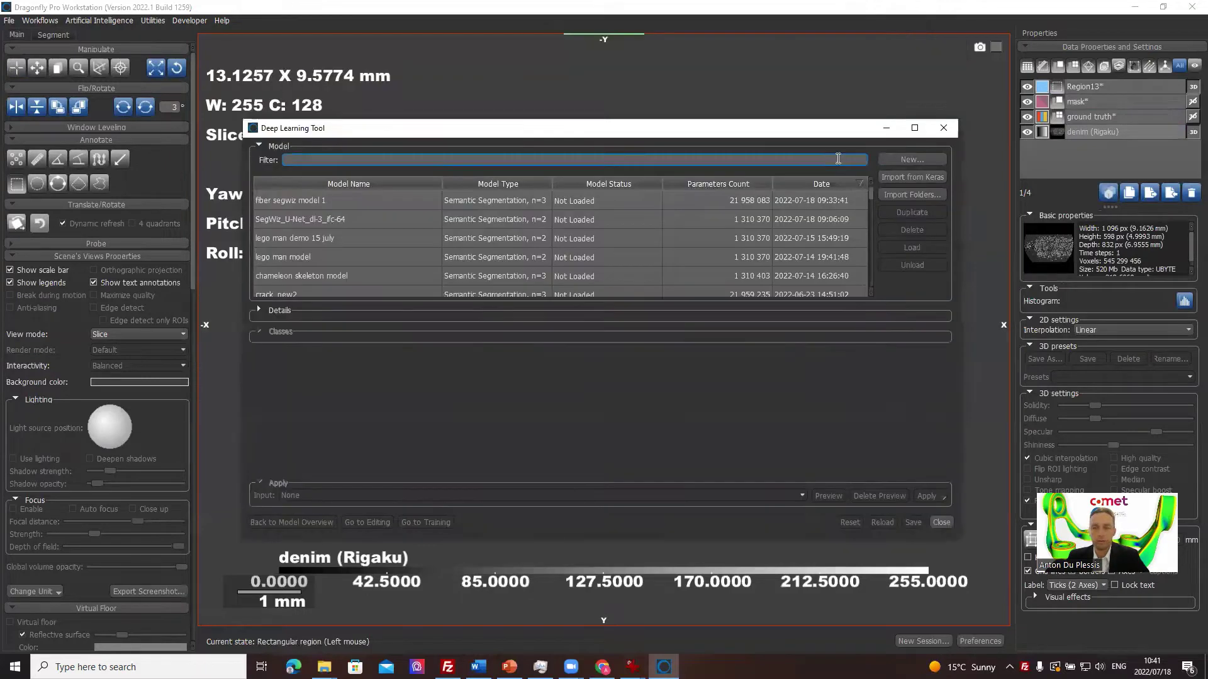
click(912, 159)
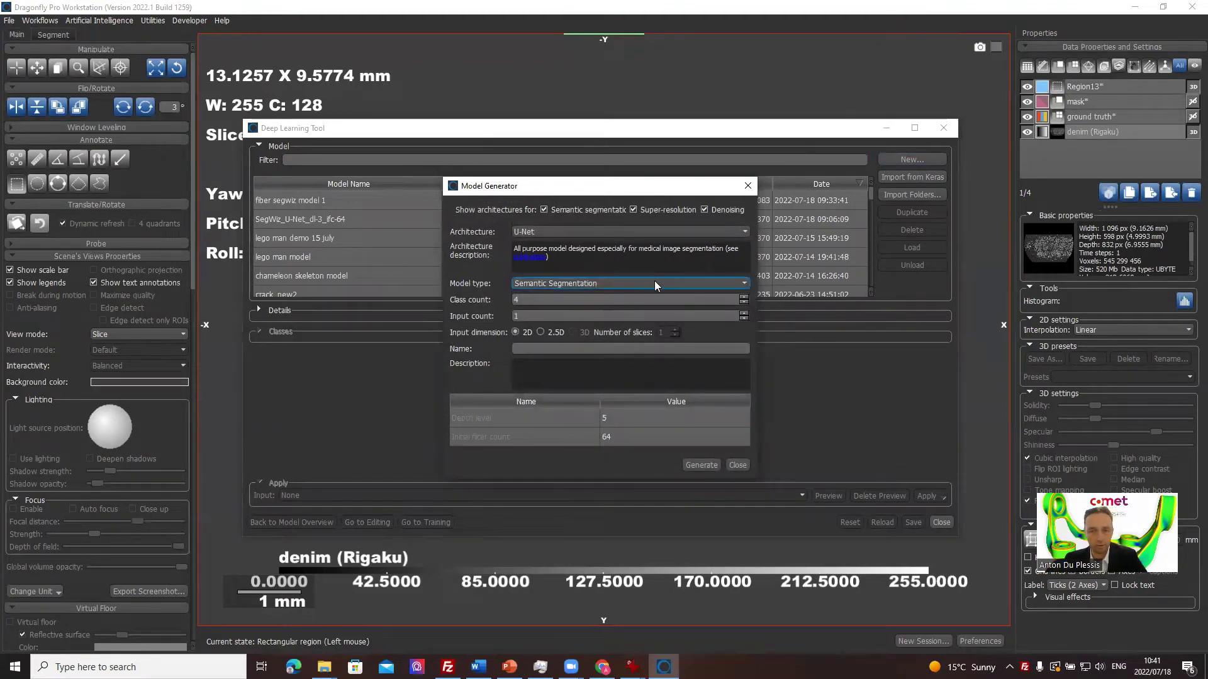
click(560, 233)
click(560, 232)
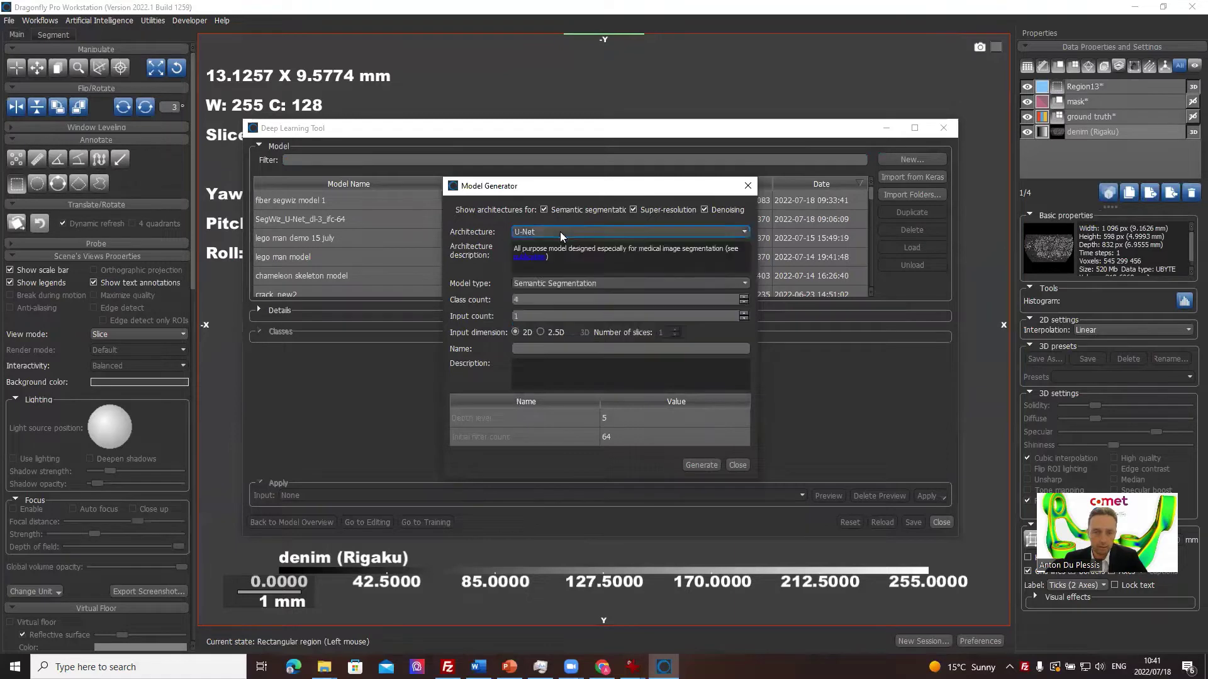
click(560, 232)
scroll(601, 296, up, 1)
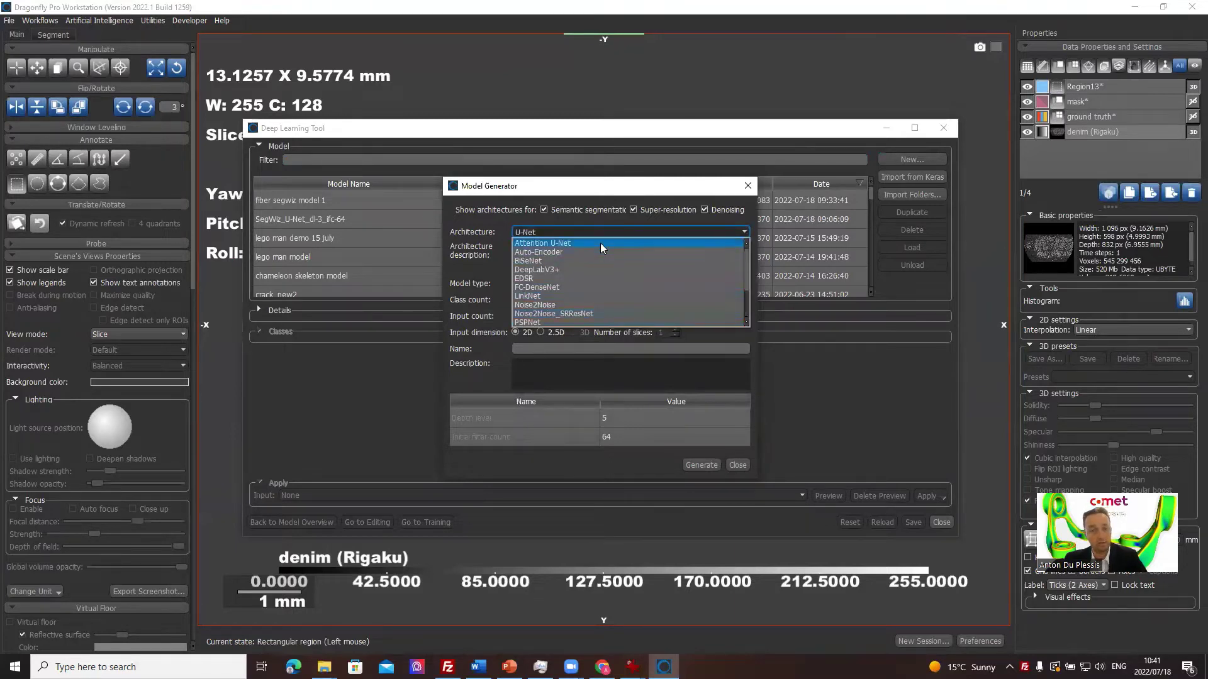
scroll(601, 243, down, 2)
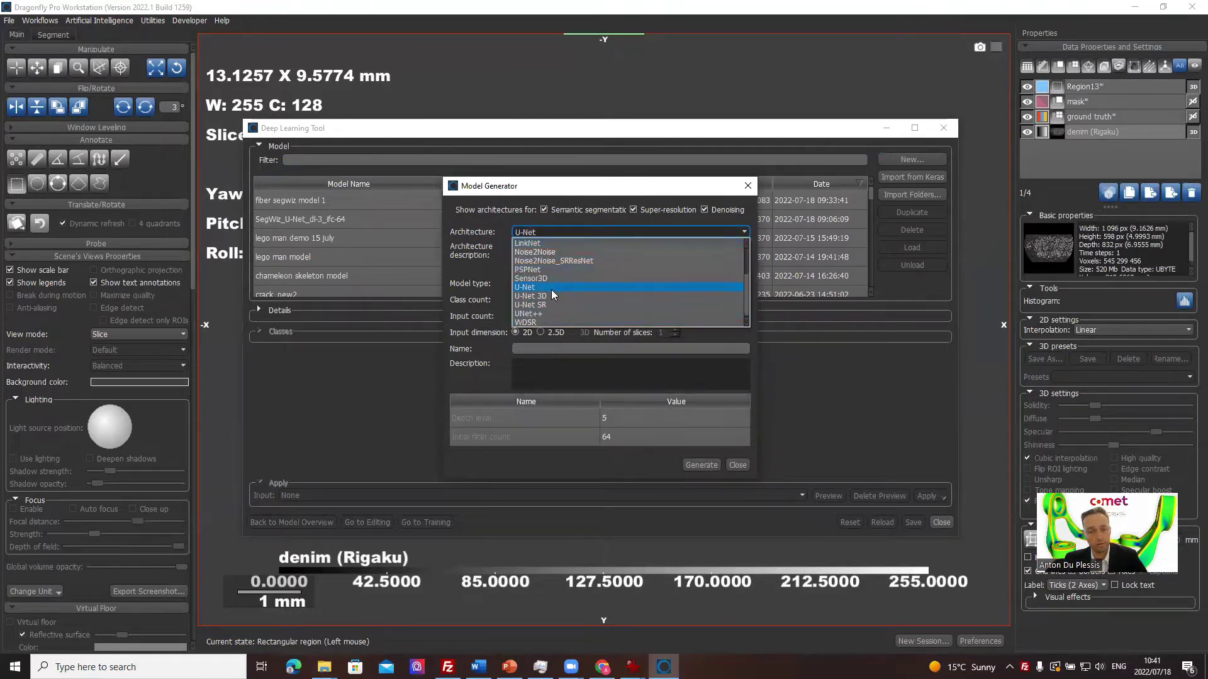
click(609, 288)
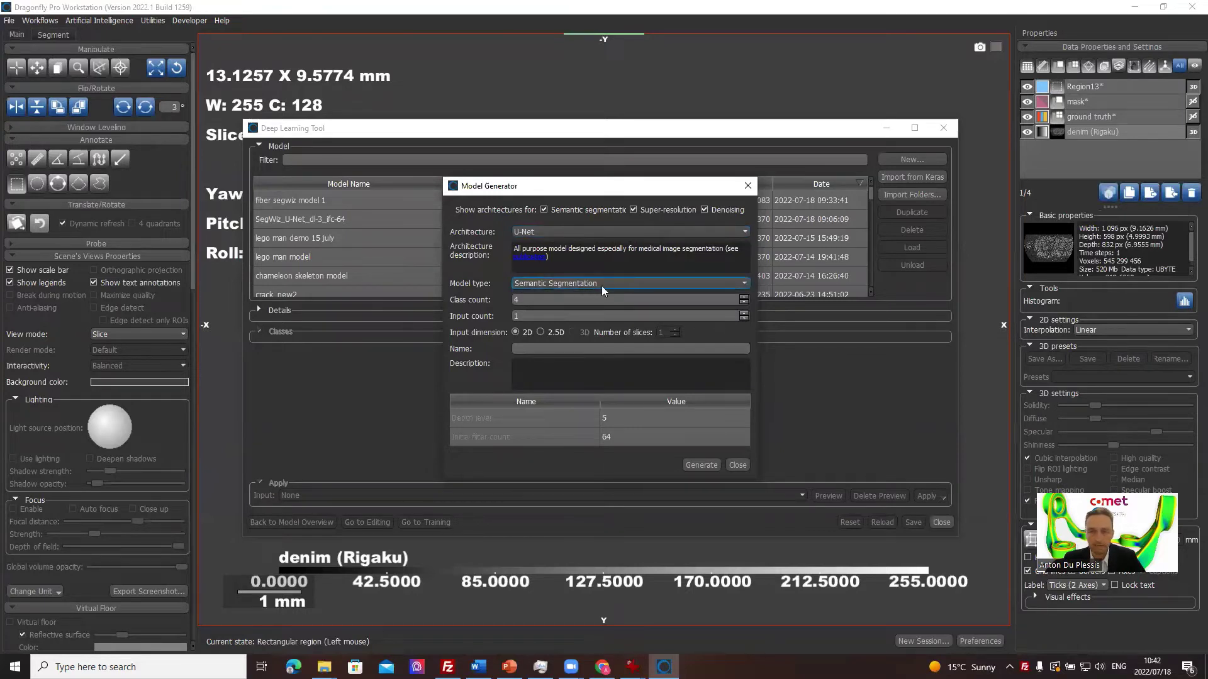
Step: Generate the model with a class count of 3 and a 2.5D input of 3 slices
drag(620, 193, 440, 146)
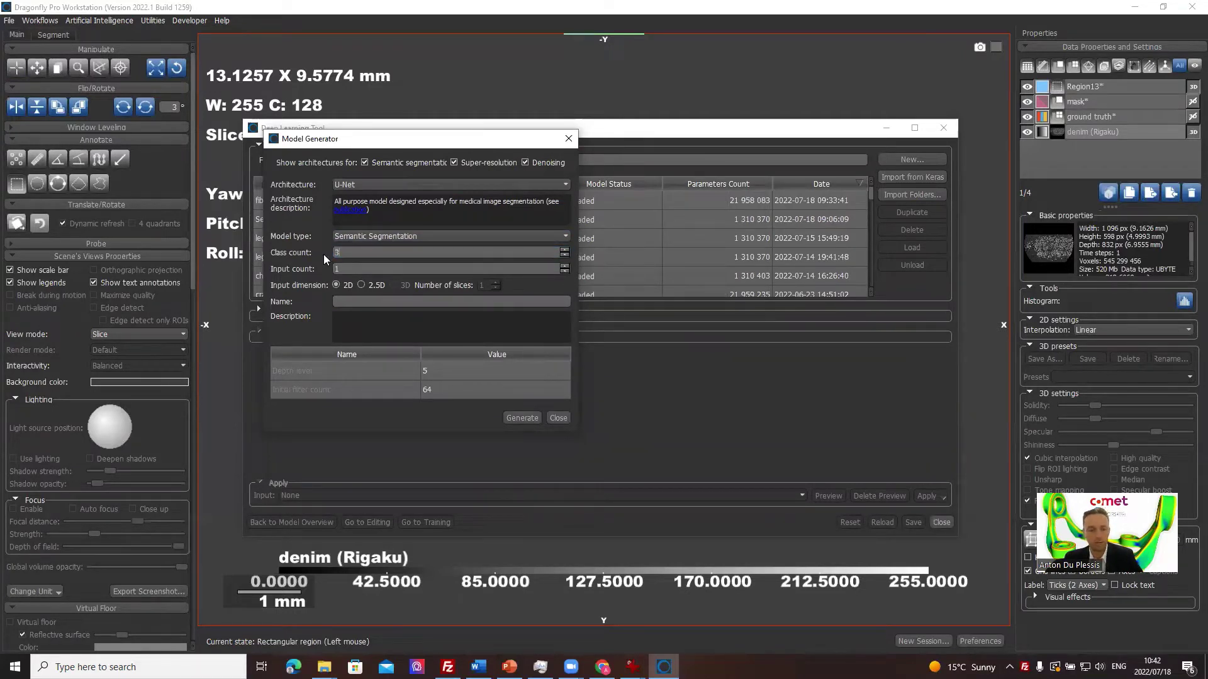
click(363, 284)
click(421, 302)
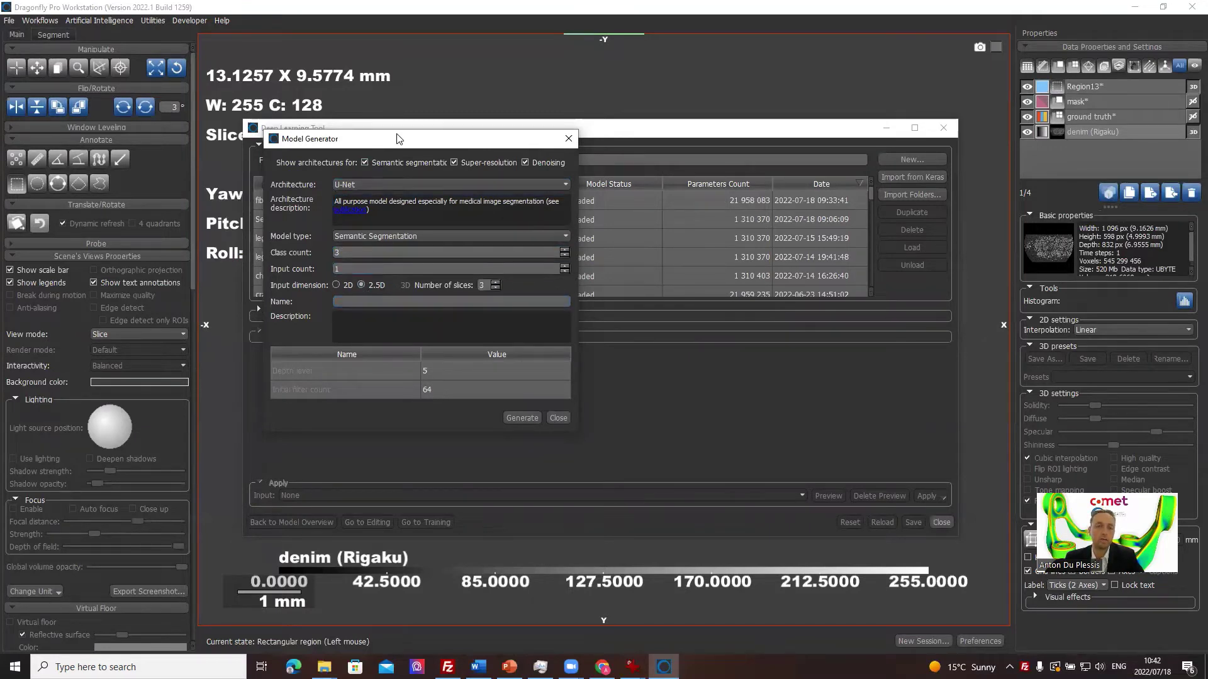
drag(405, 150, 497, 166)
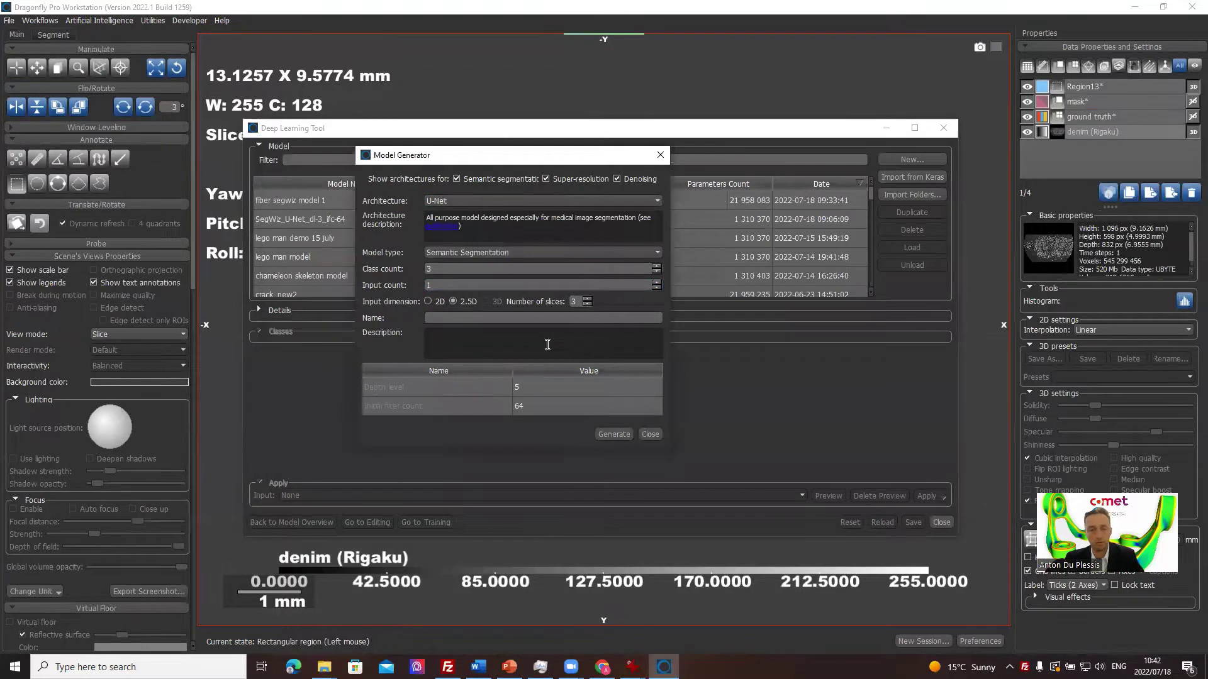
click(446, 318)
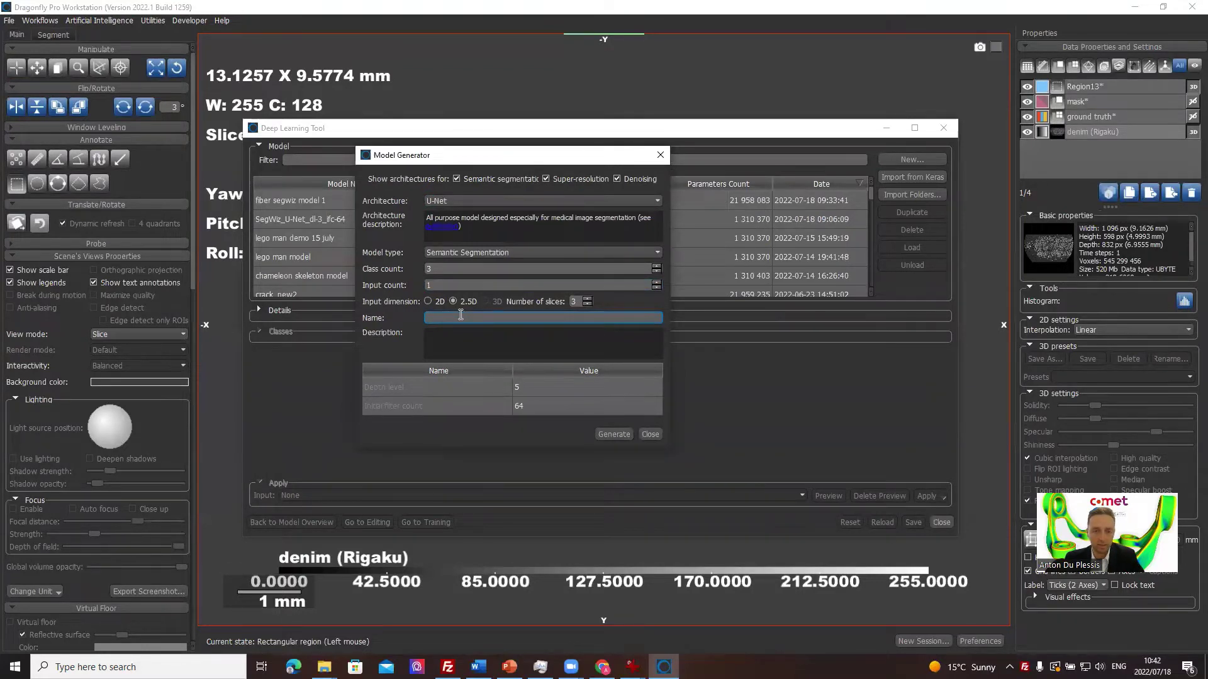
click(618, 434)
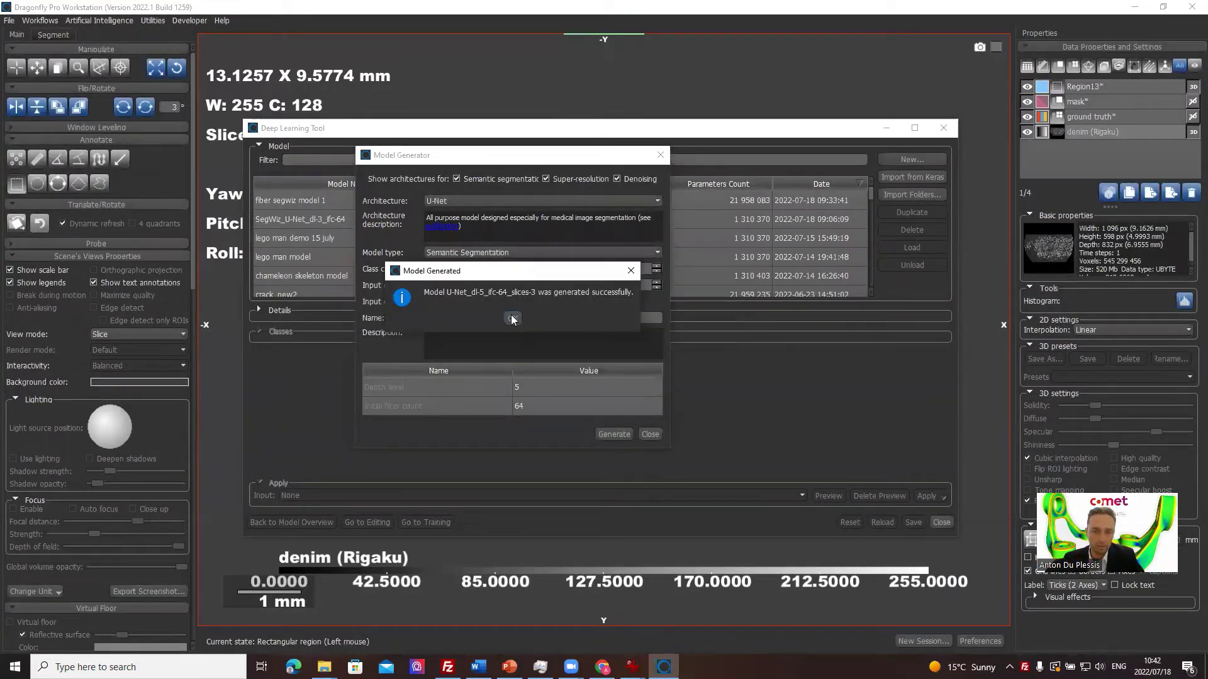
click(512, 318)
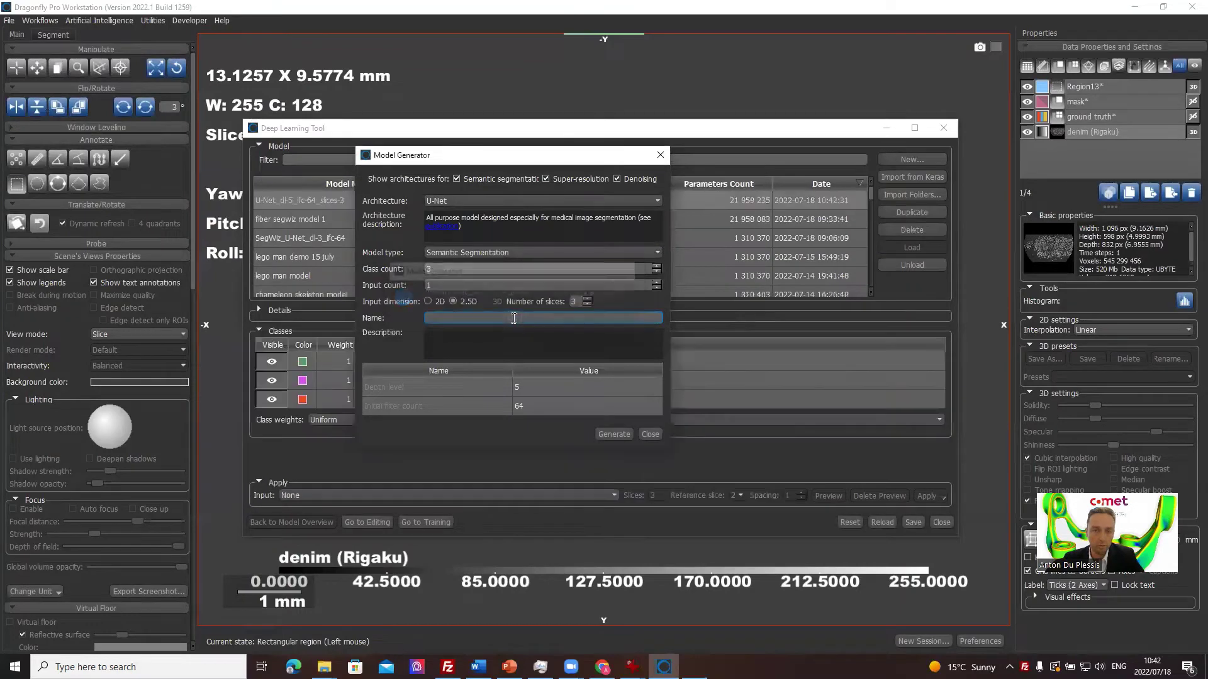
click(649, 434)
Step: Display the ground truth classes for comparison and rename the new model's Class 1 to background
click(382, 361)
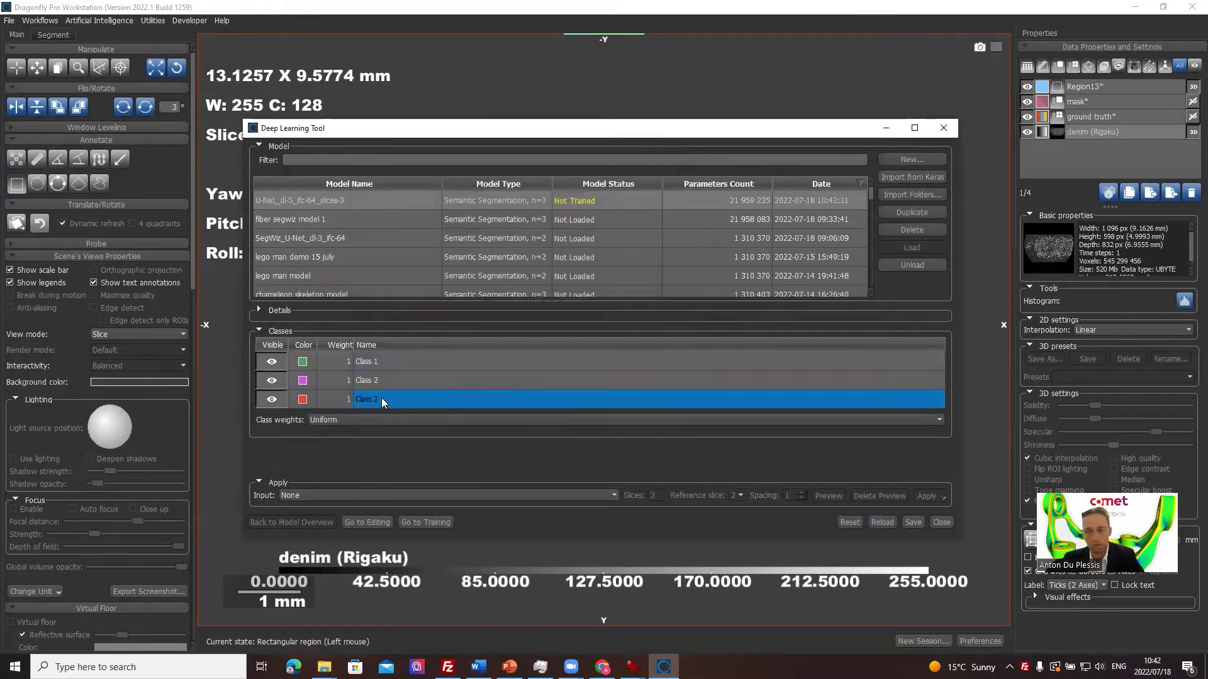
ctrl+click(371, 361)
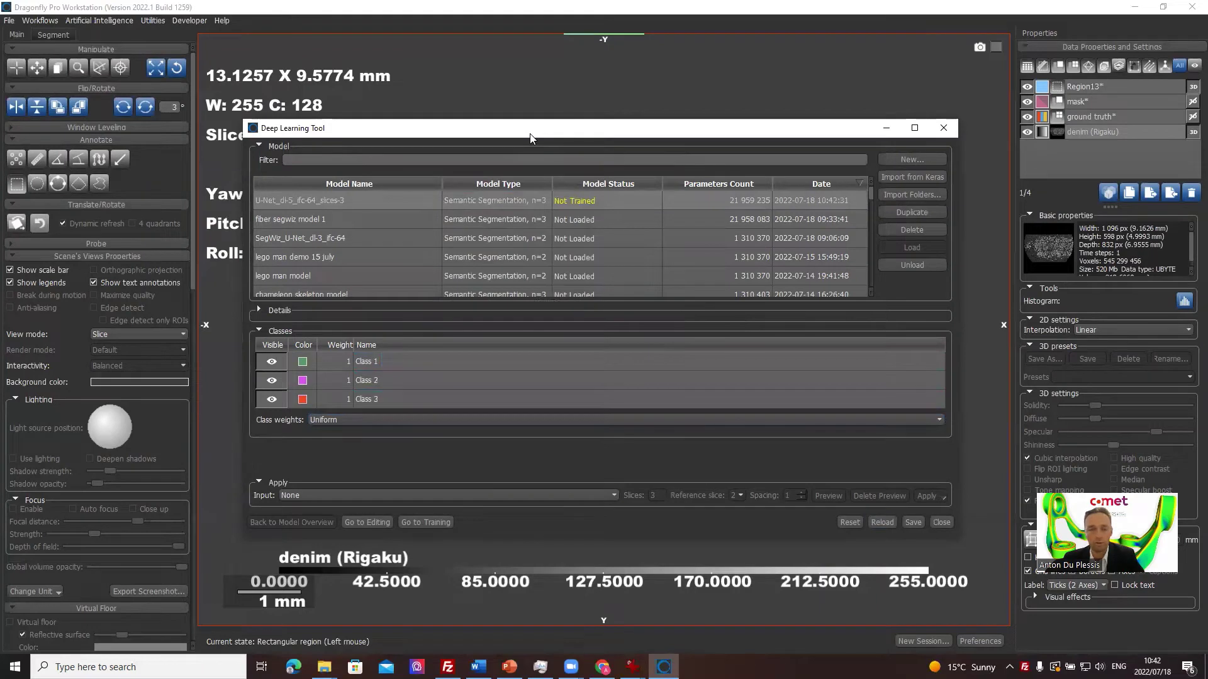
drag(530, 136, 536, 123)
click(1102, 117)
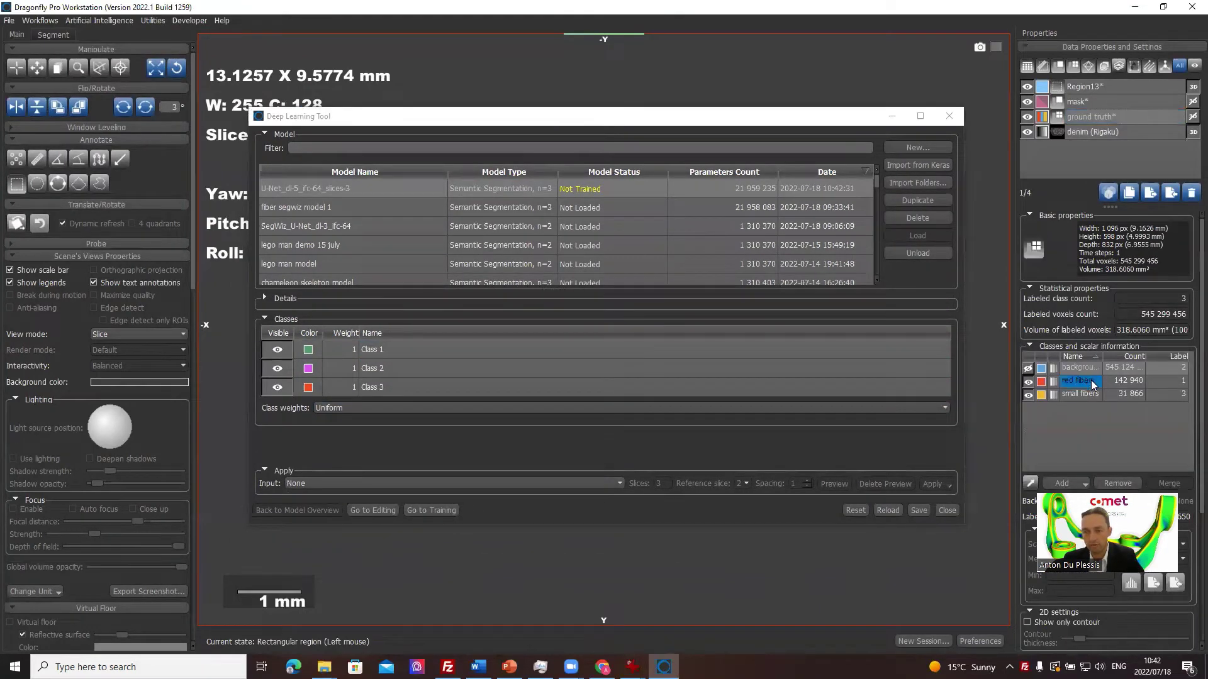
drag(1064, 397, 305, 356)
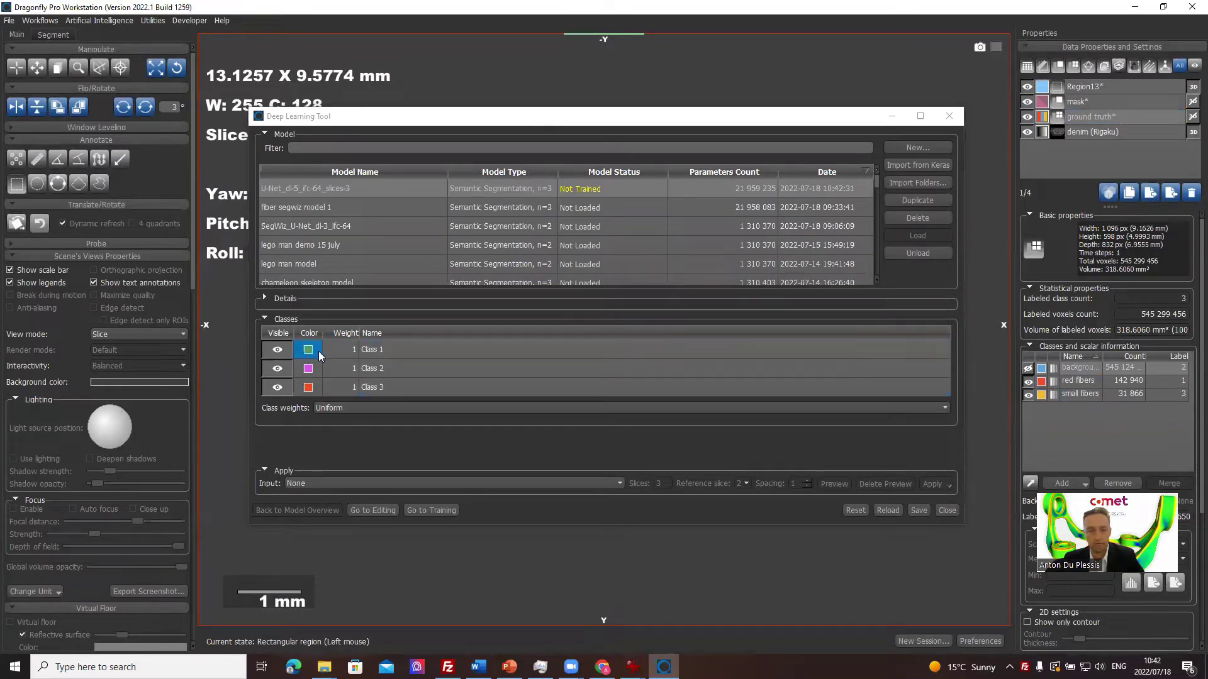
click(390, 349)
click(394, 349)
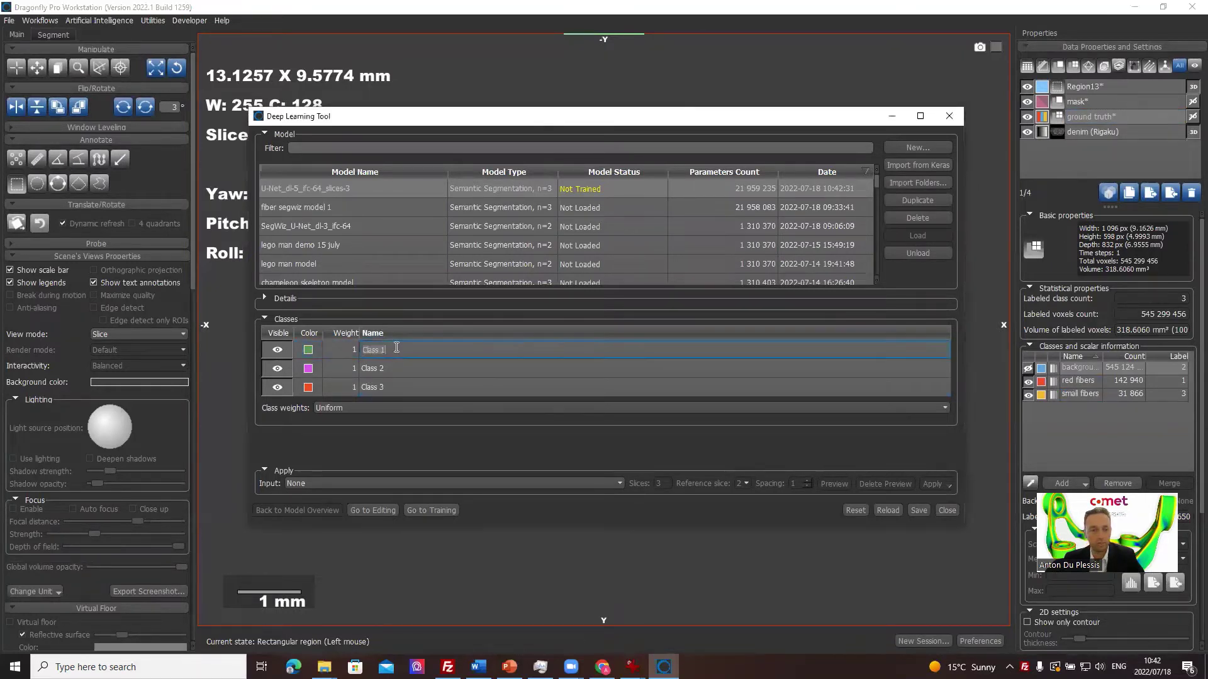
text(background)
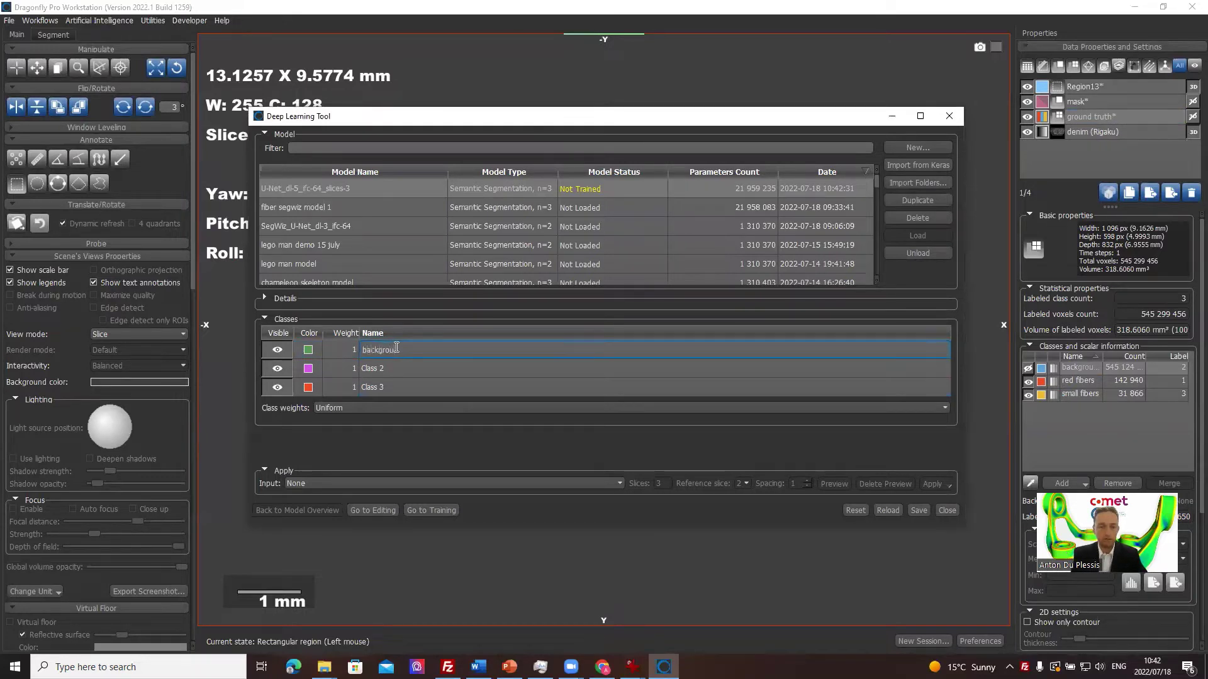
click(407, 371)
click(405, 353)
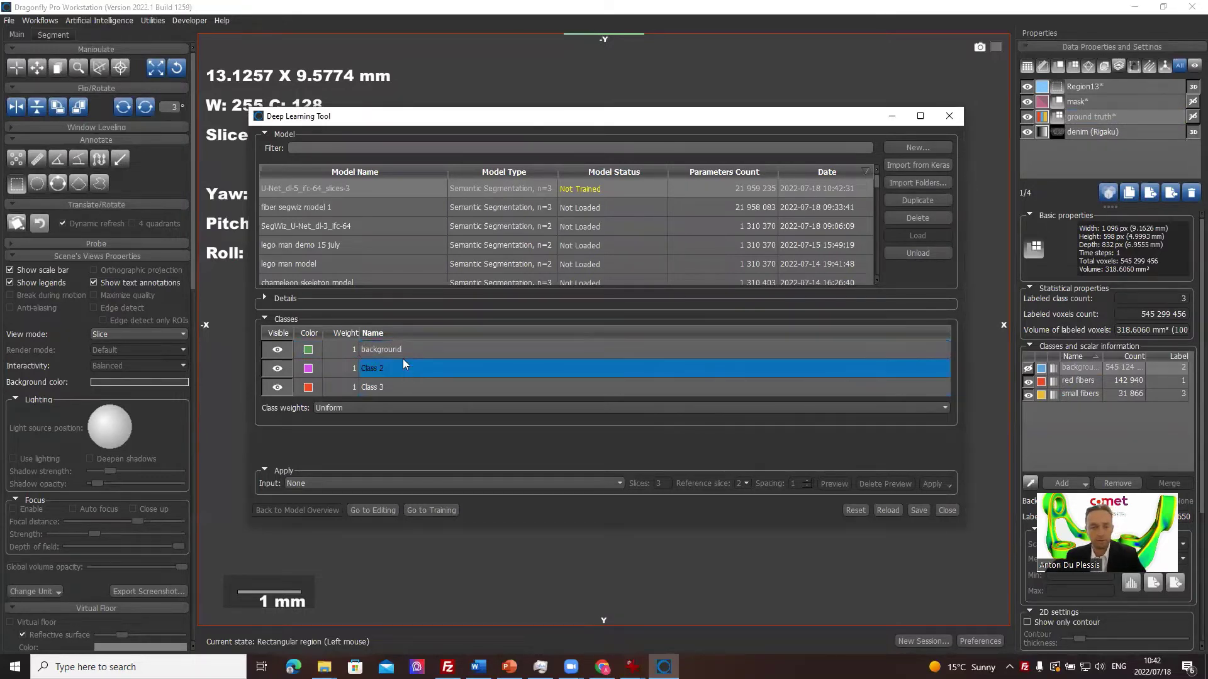
Step: Rename the new model's Class 2 to large fibers and Class 3 to small fibers
click(392, 385)
click(405, 372)
click(405, 377)
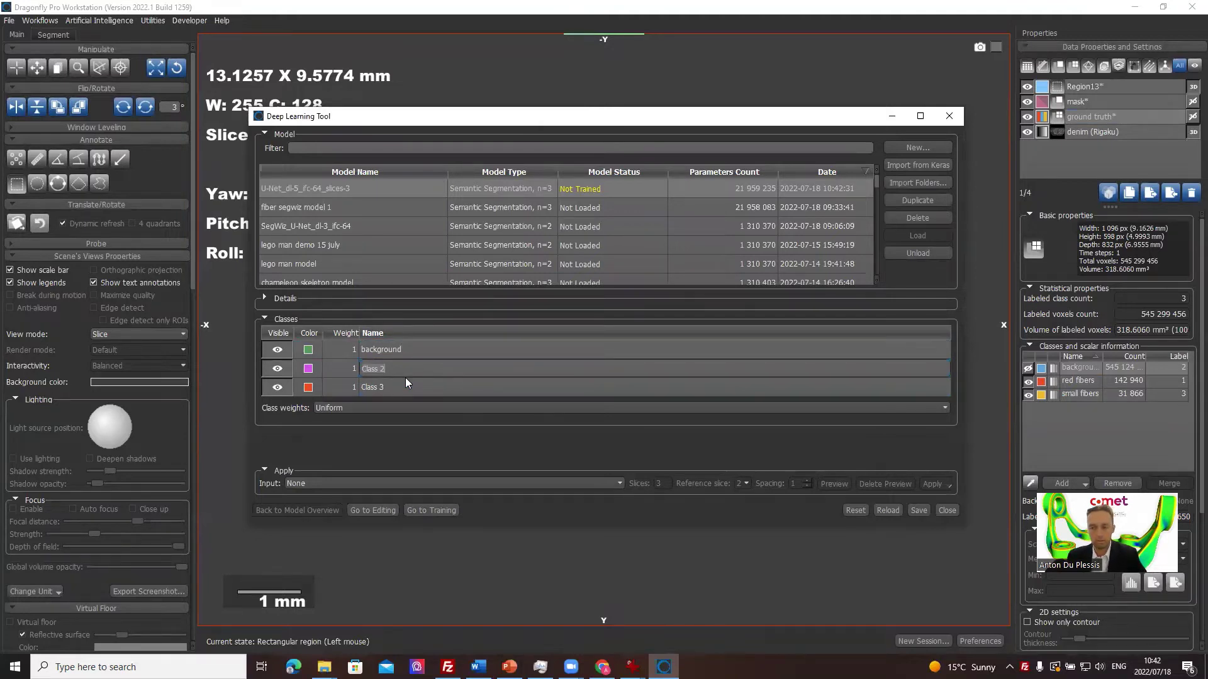
text(large fibers)
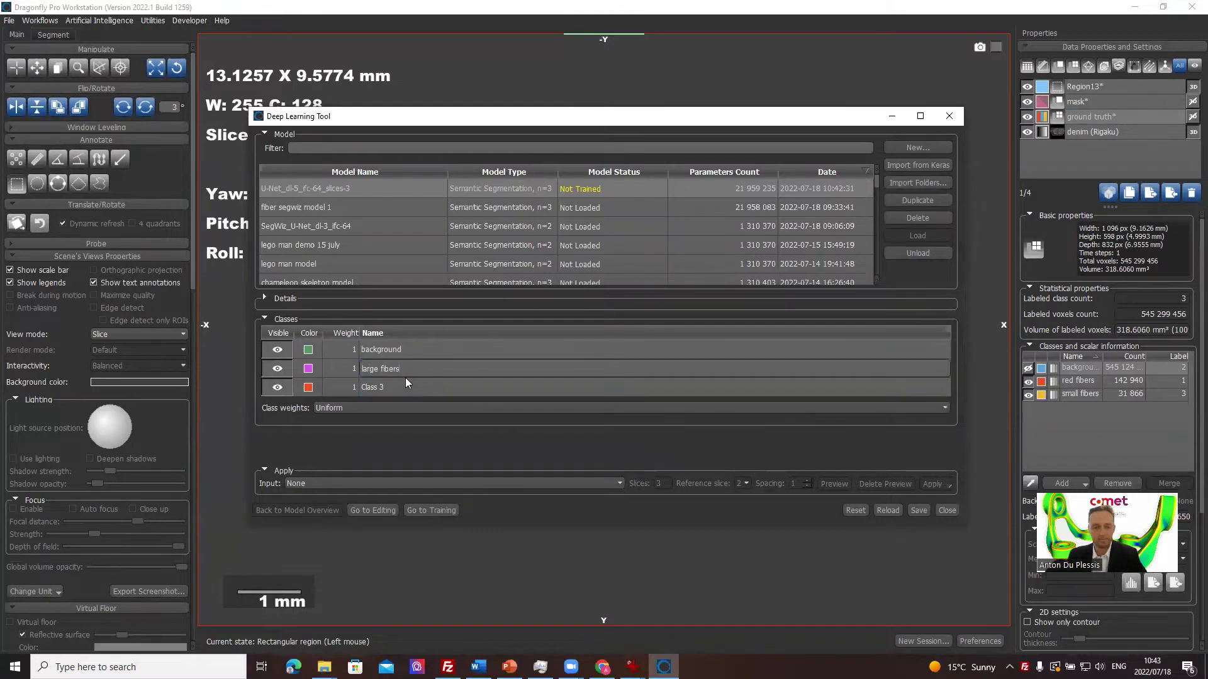
click(308, 350)
click(393, 352)
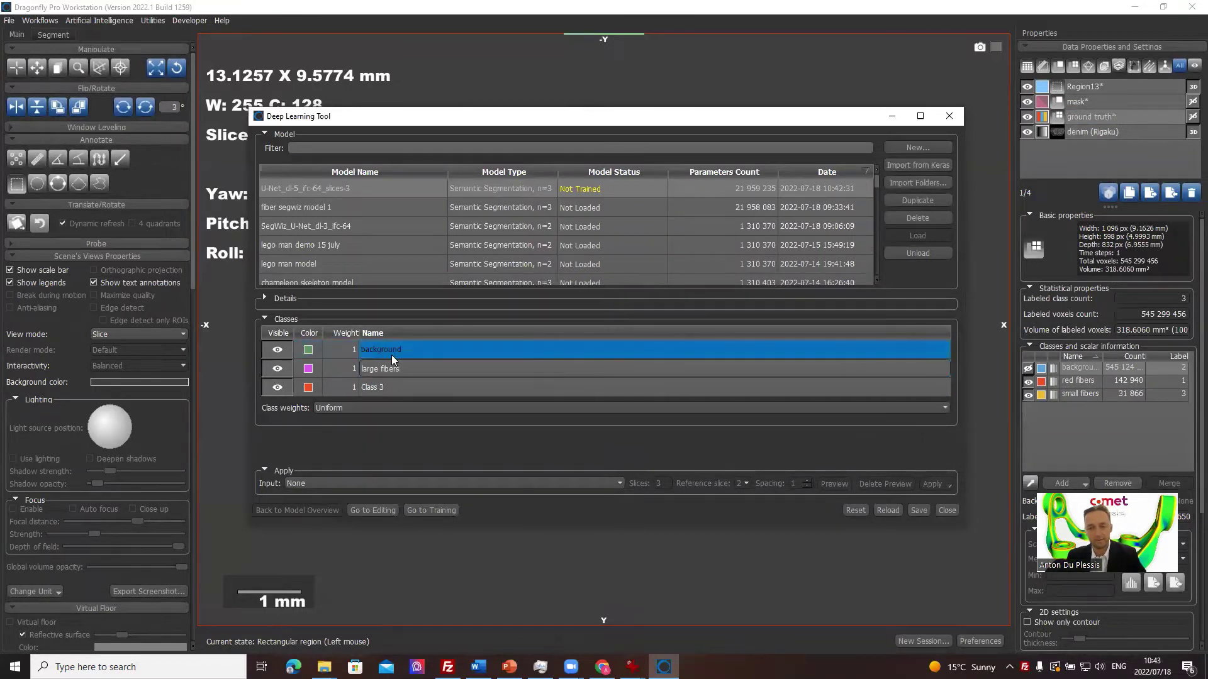
click(417, 386)
click(418, 386)
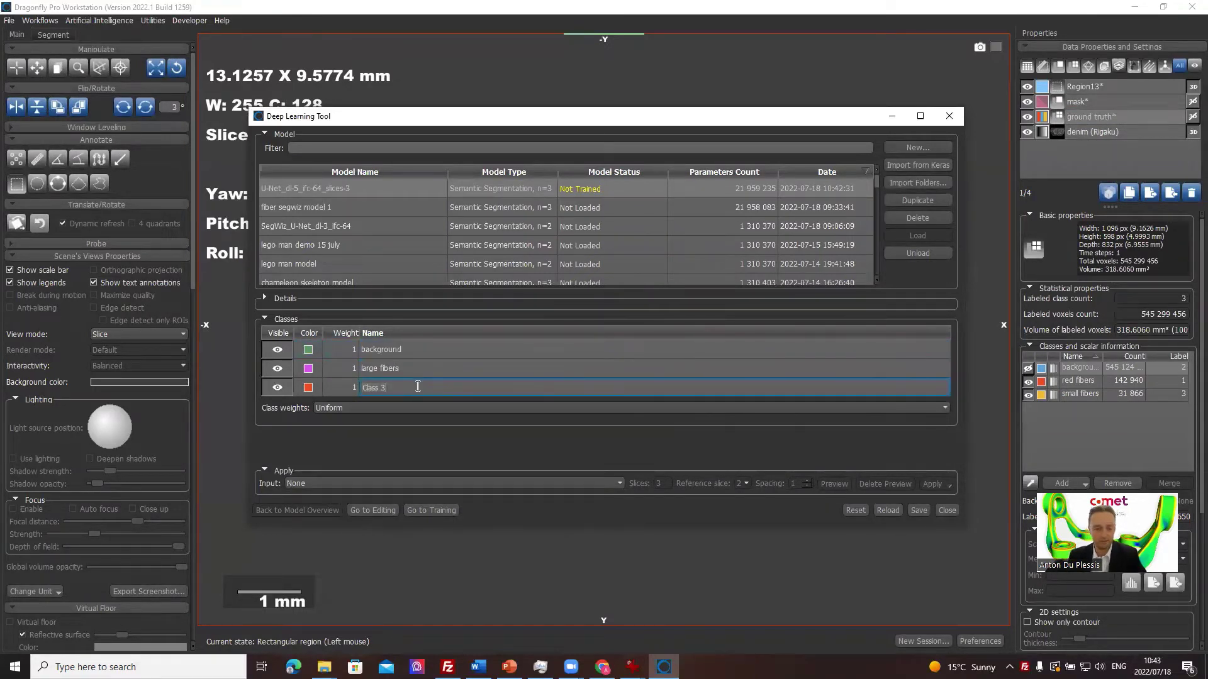
text(small)
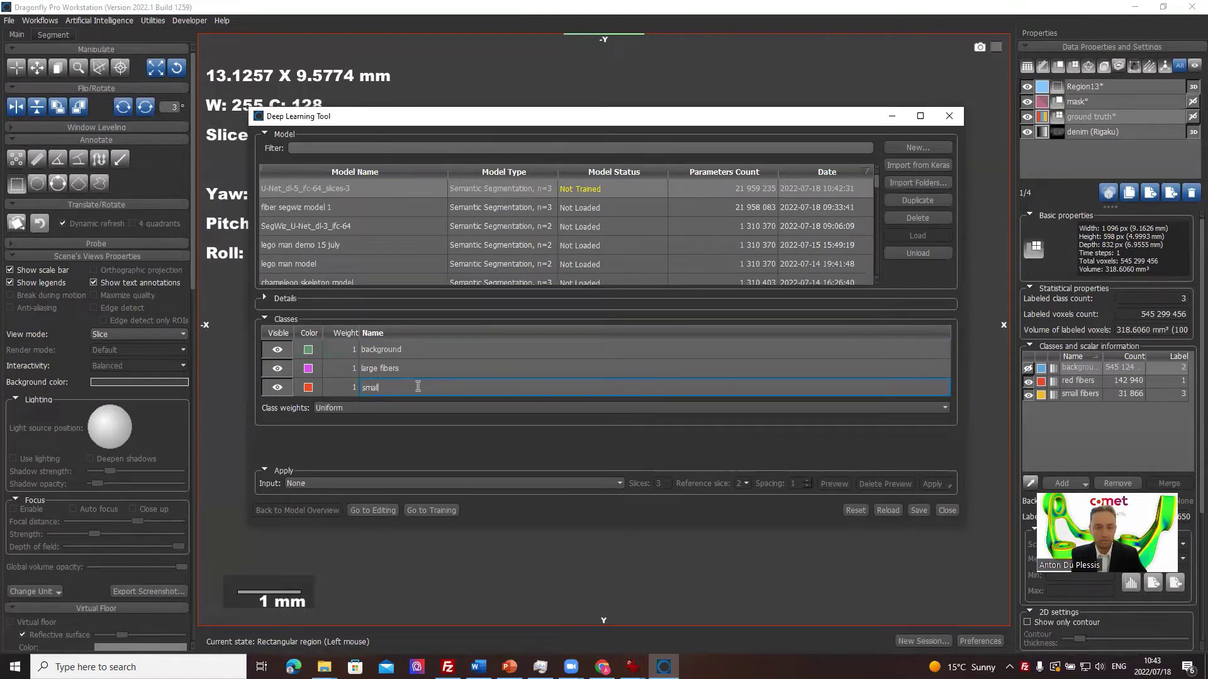
text( fibers)
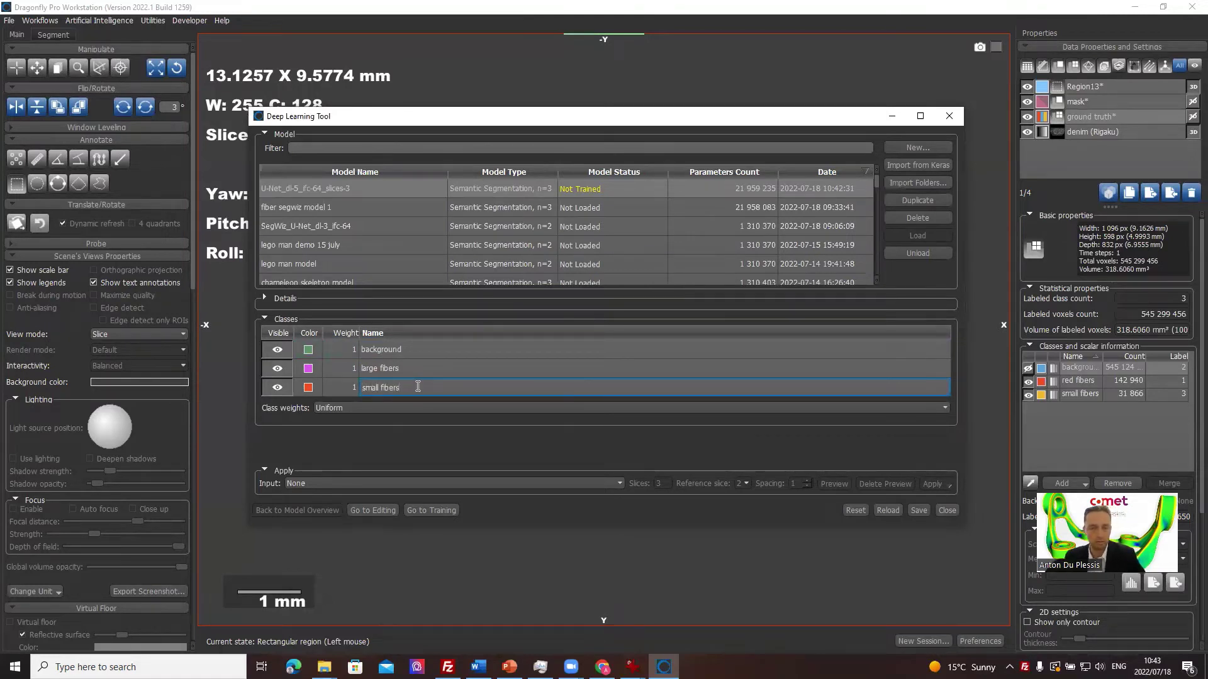
key(Return)
Step: Recolor the model classes to match the ground truth: background blue, large fibers red (#e62300) and small fibers yellow (#ffff00)
double_click(308, 349)
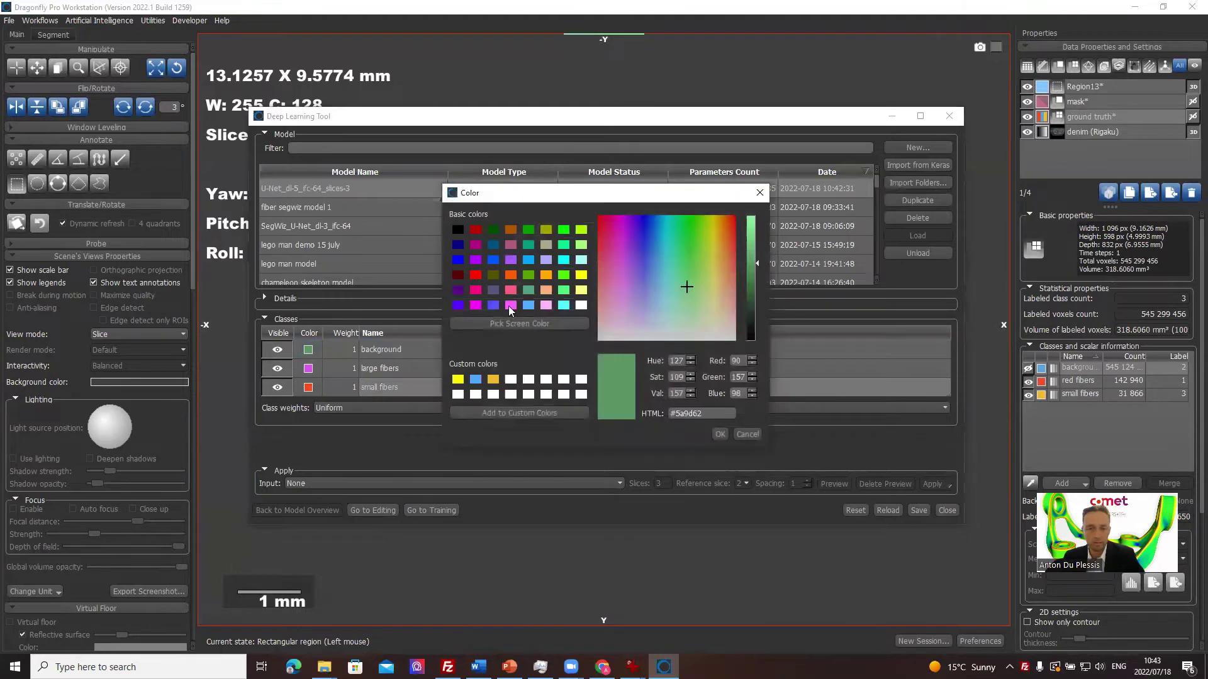
click(531, 258)
click(718, 434)
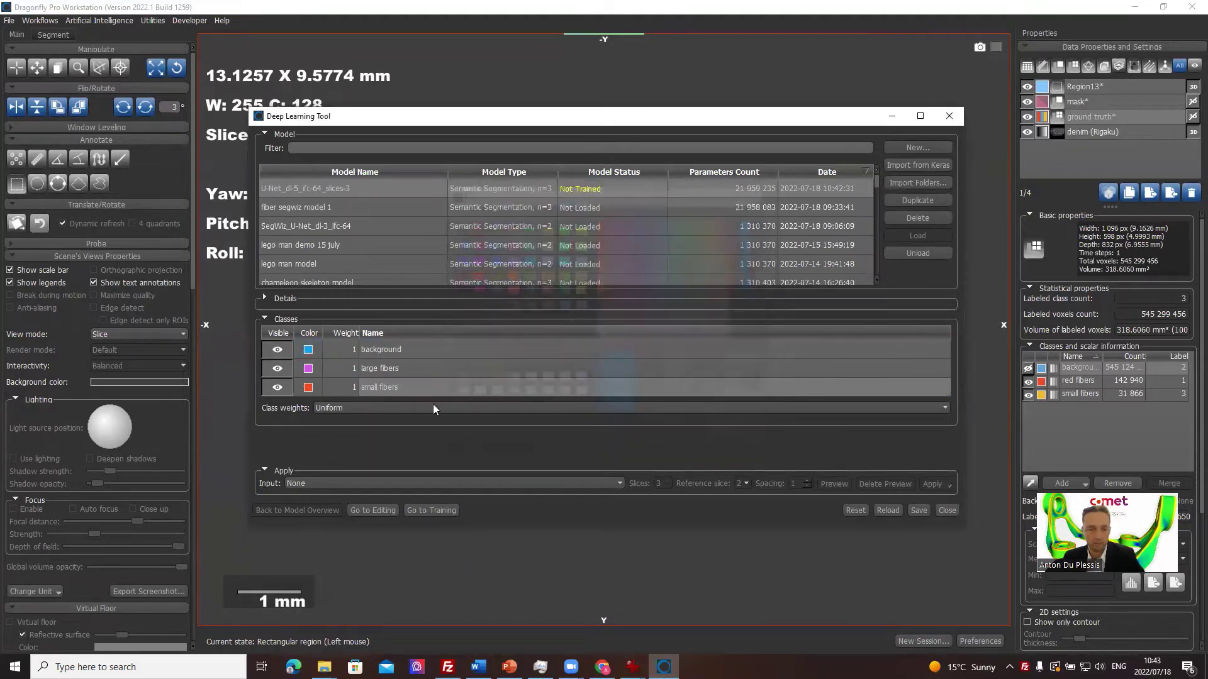
double_click(309, 369)
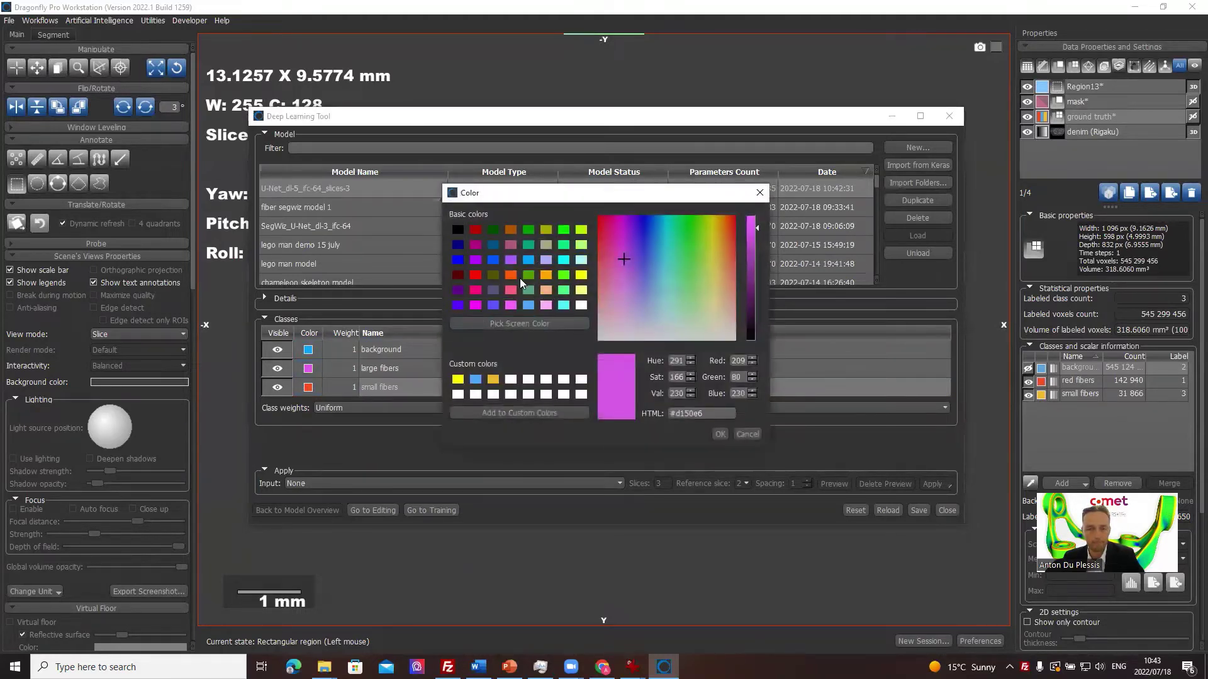
click(733, 215)
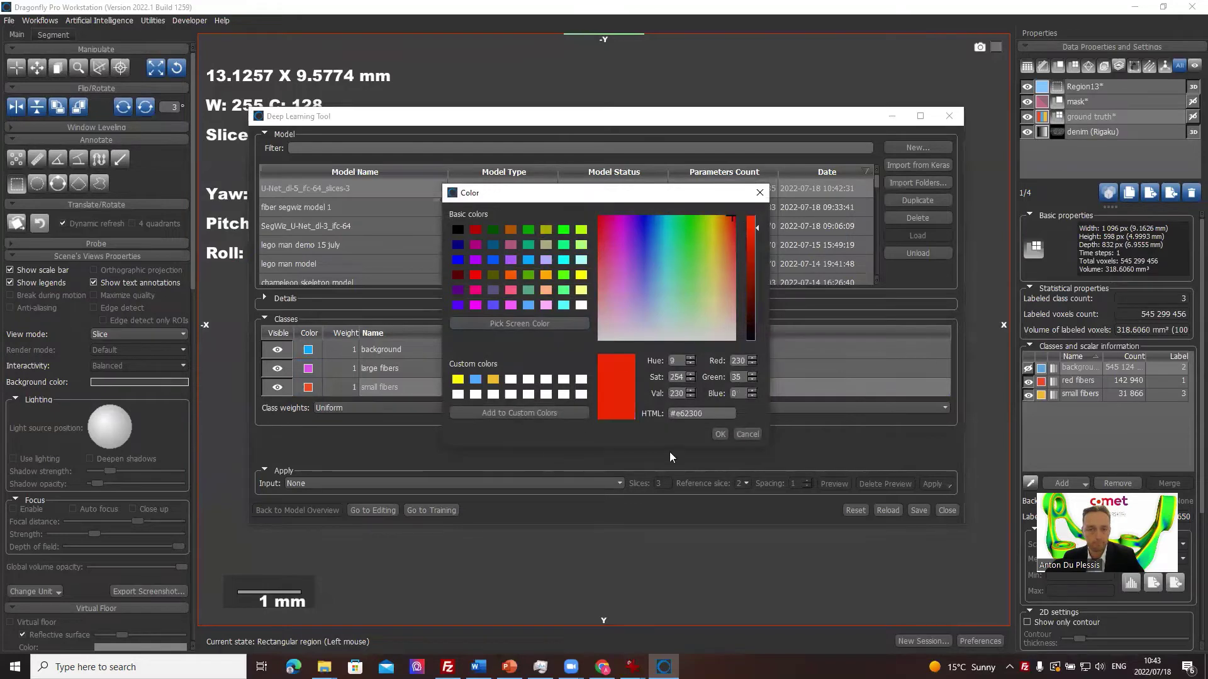
click(719, 434)
double_click(308, 387)
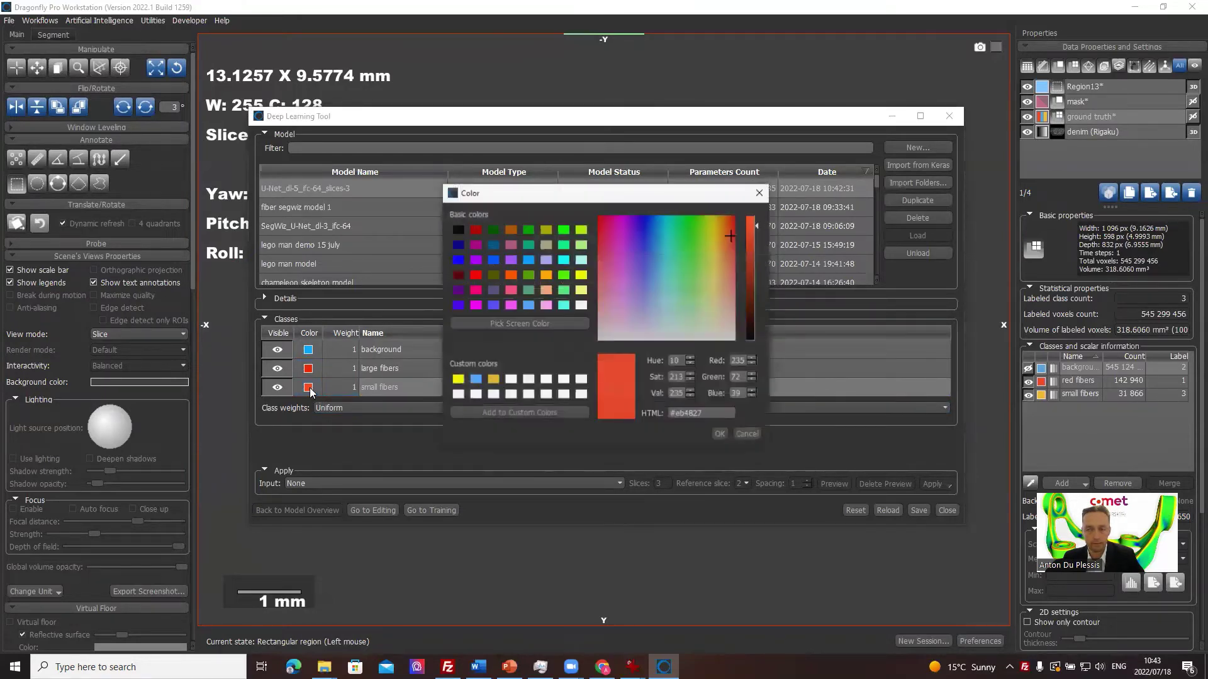
click(582, 276)
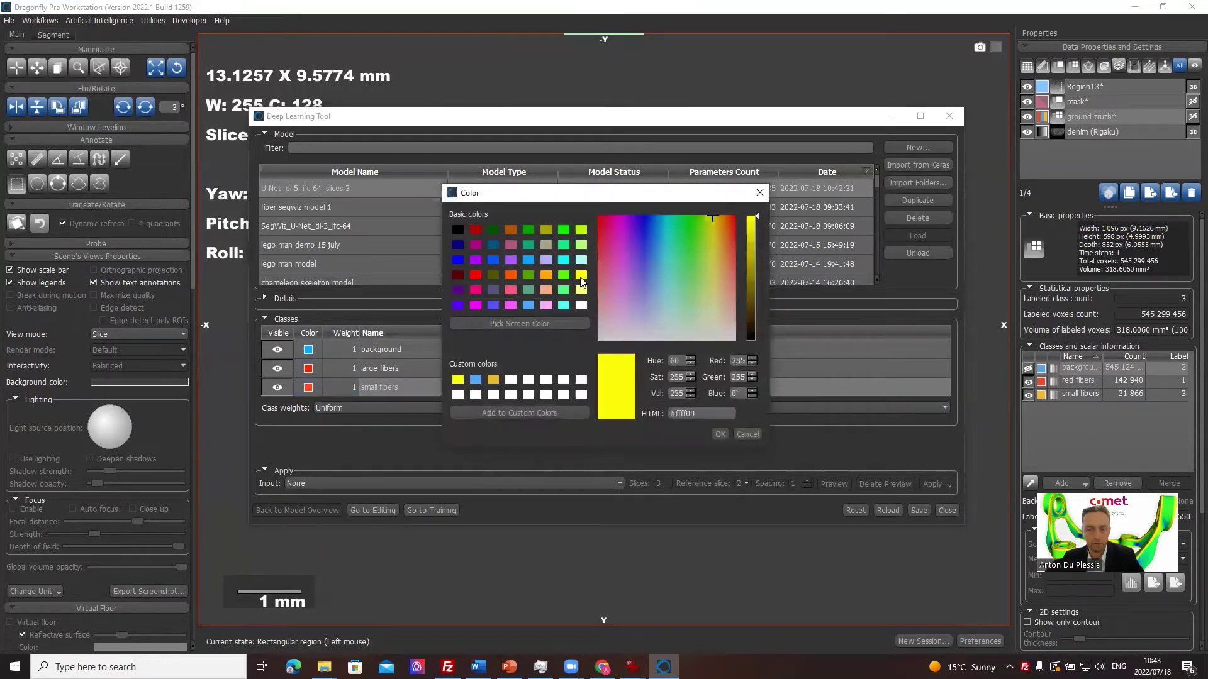
click(720, 434)
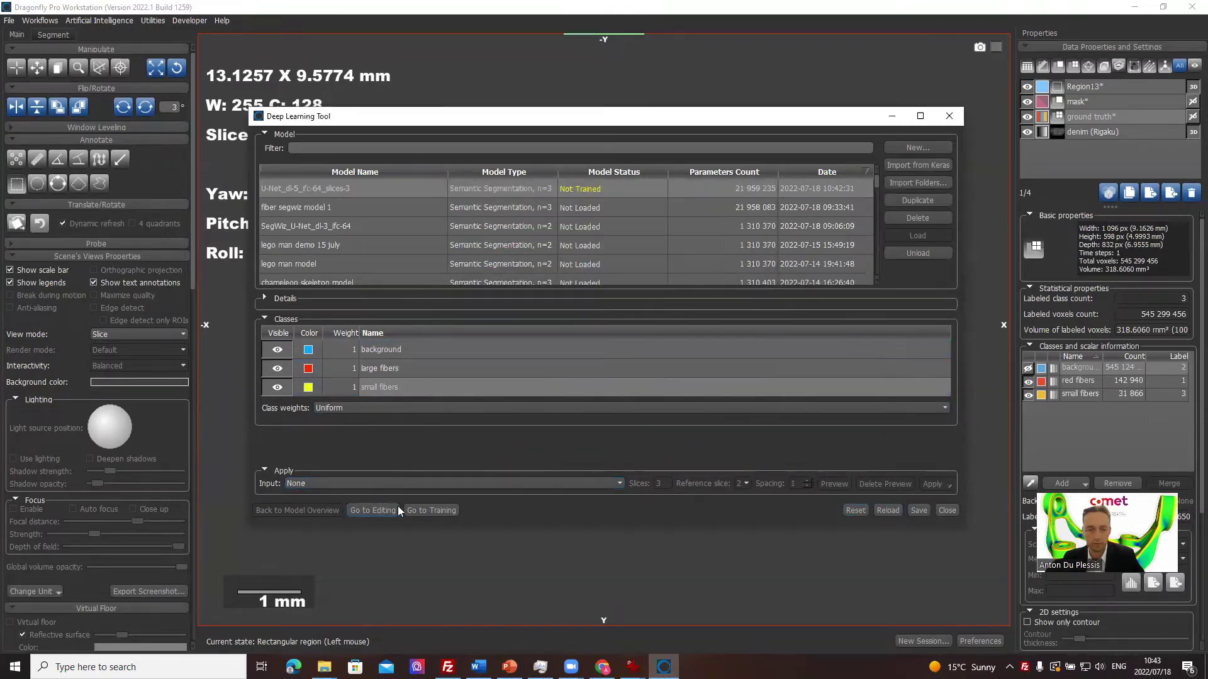
Step: Set up the model's training data with denim (Rigaku) as input, ground truth as output and mask as the mask
click(431, 510)
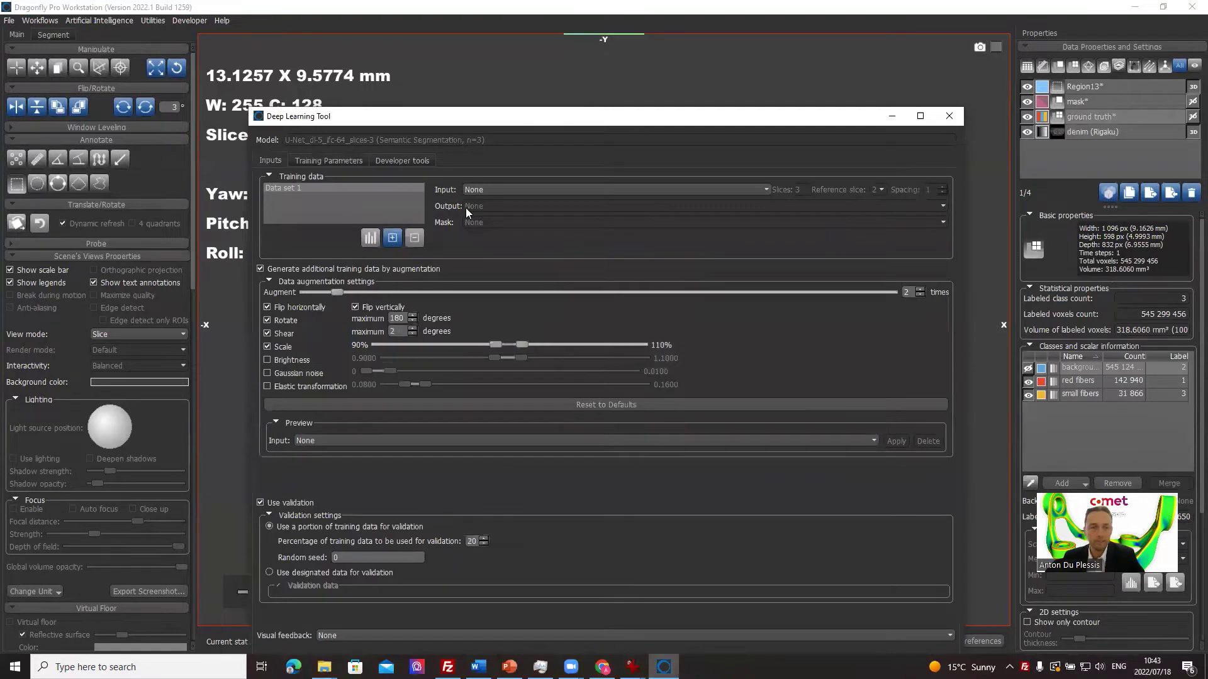
click(516, 189)
click(529, 209)
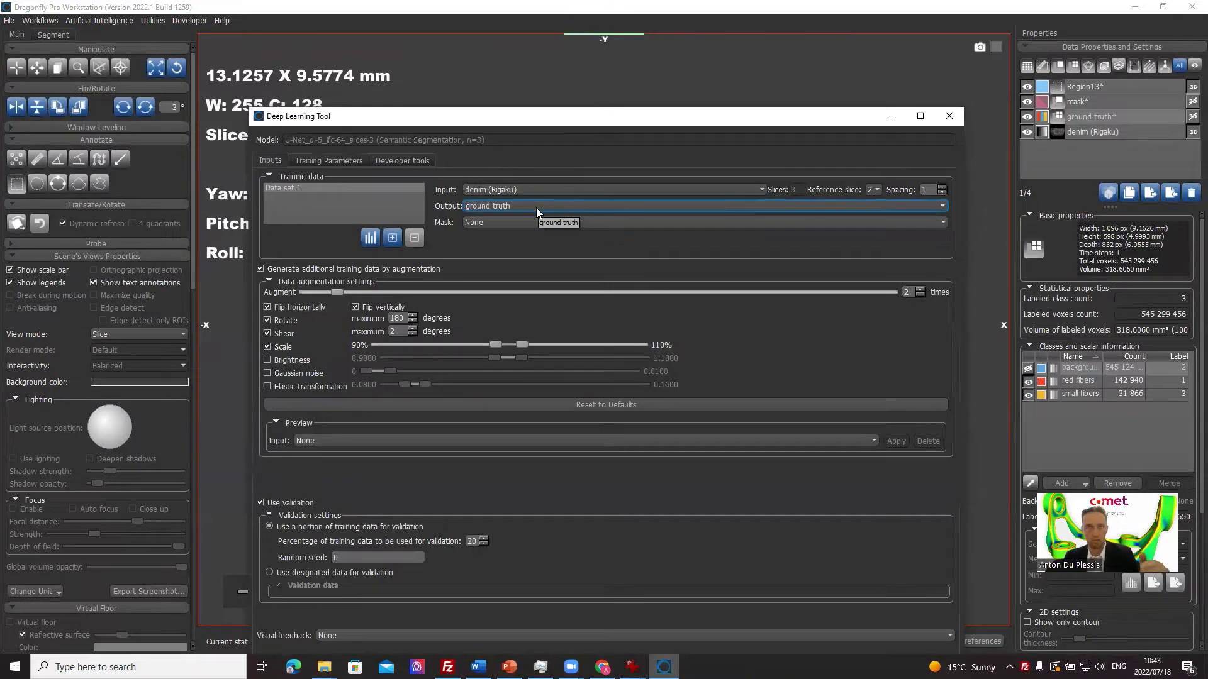
click(520, 223)
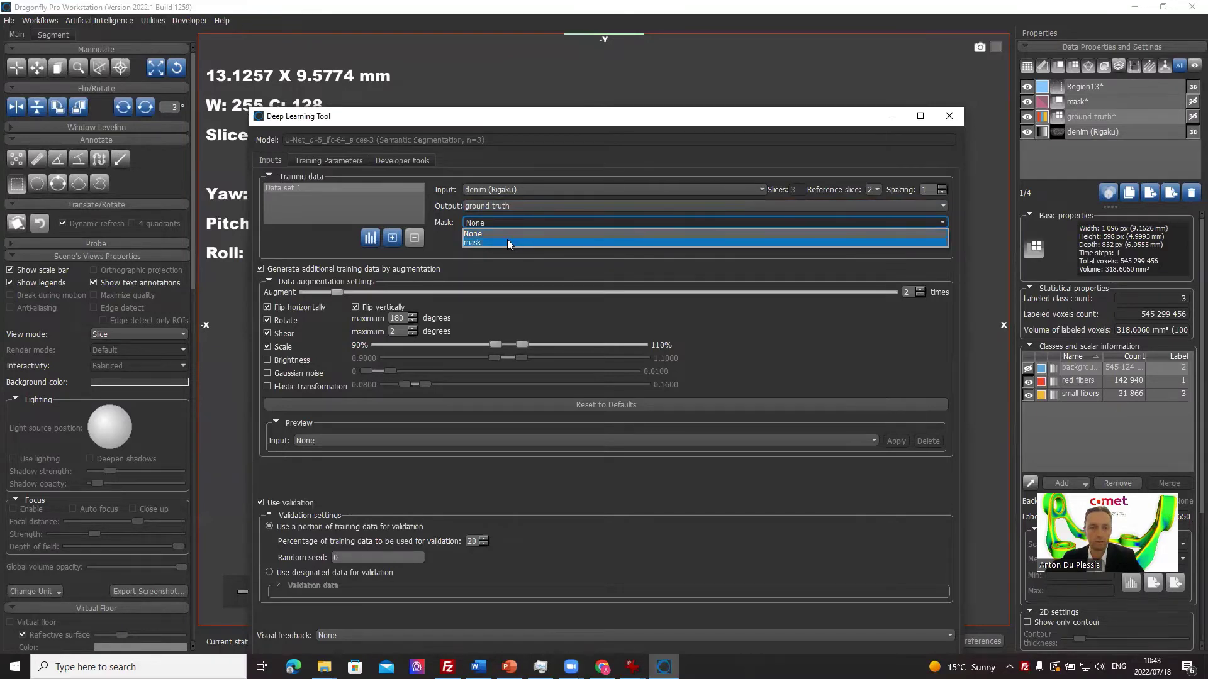
click(507, 242)
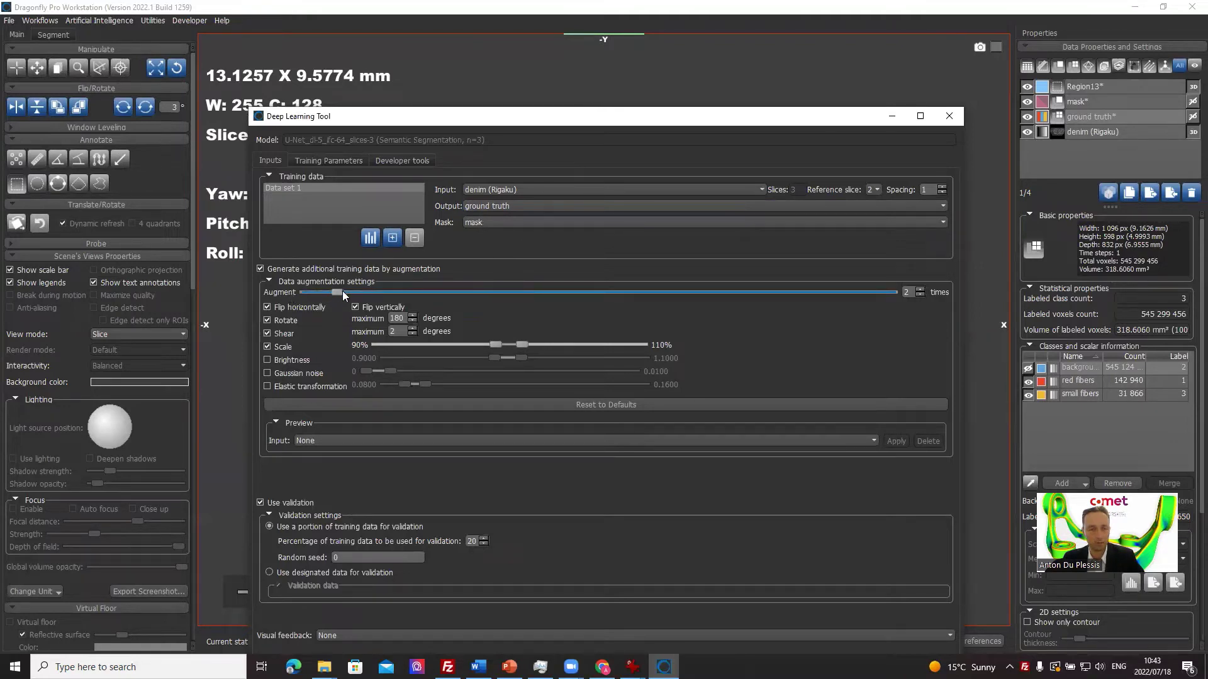
Step: Set data augmentation to 13 times and enable Gaussian noise with an upper limit of 0.0430
drag(339, 292, 419, 295)
drag(558, 305, 582, 302)
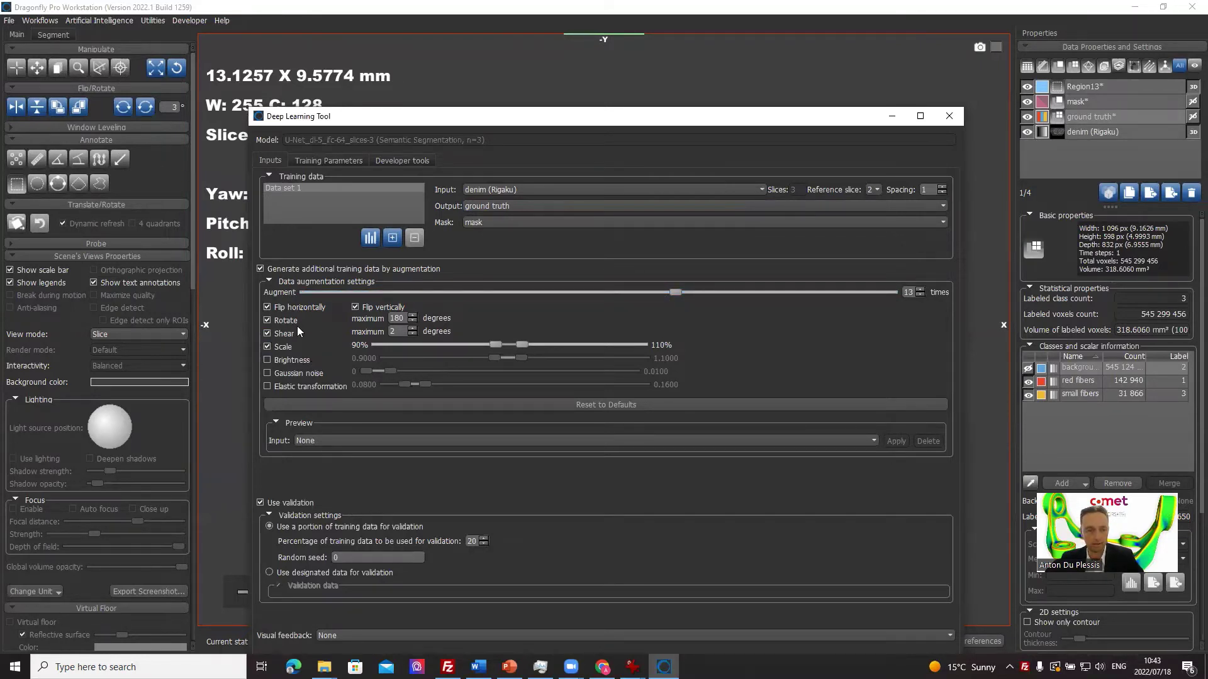
click(266, 373)
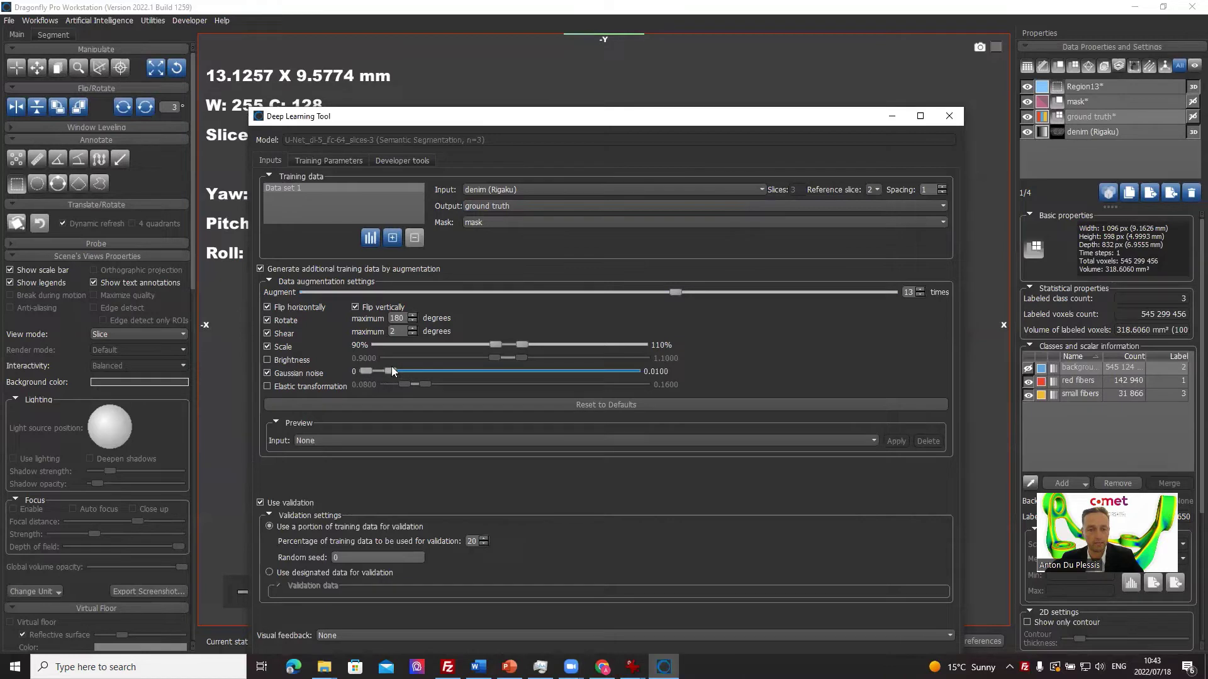
drag(389, 371, 479, 371)
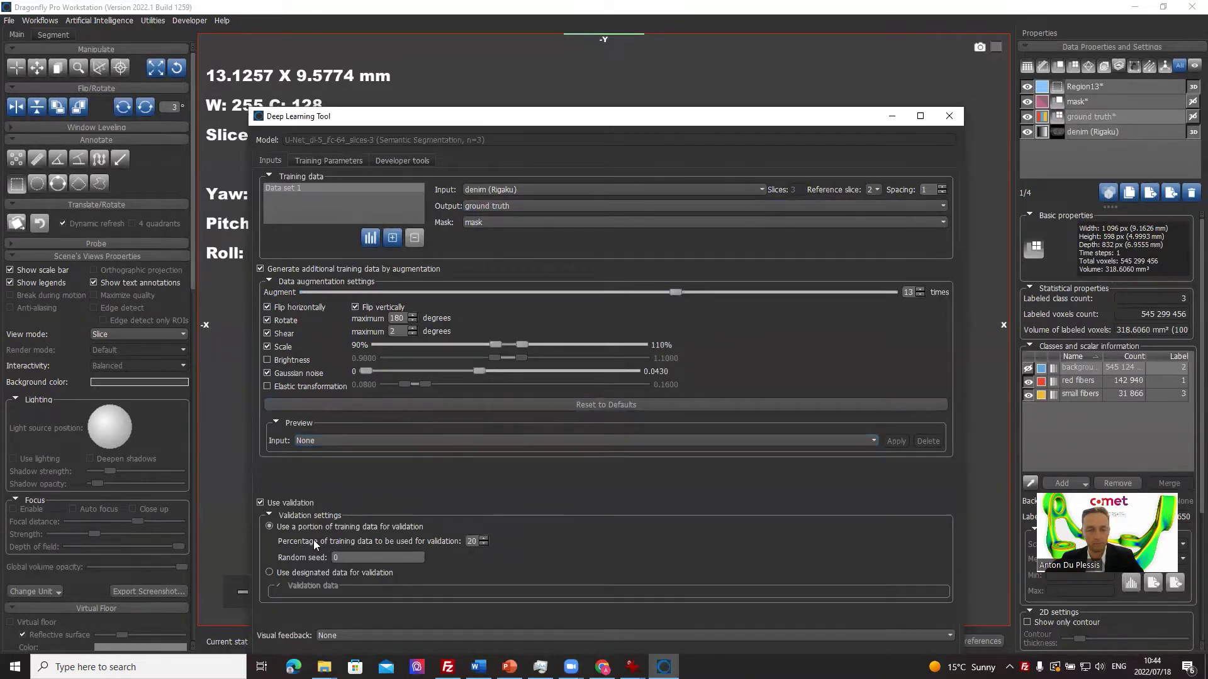
Step: Use Region13 for visual feedback and reposition the Deep Learning Tool window so the training controls are fully reachable
click(430, 632)
click(402, 652)
drag(505, 122, 490, 44)
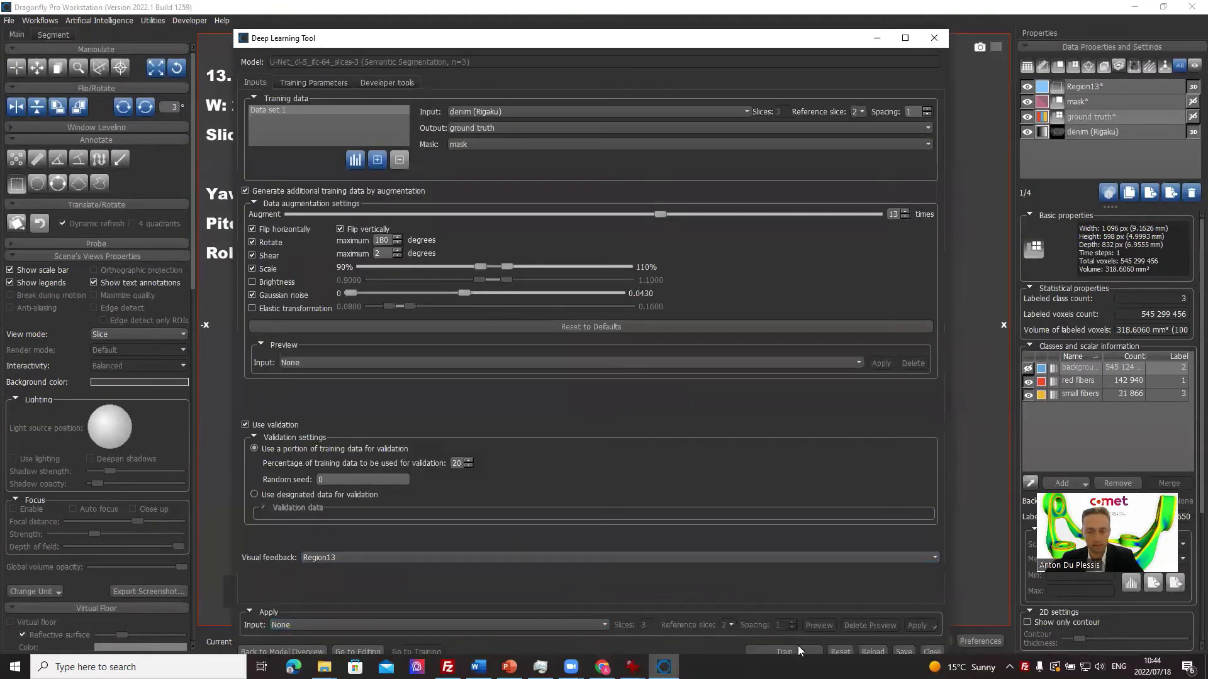
drag(442, 45, 389, 17)
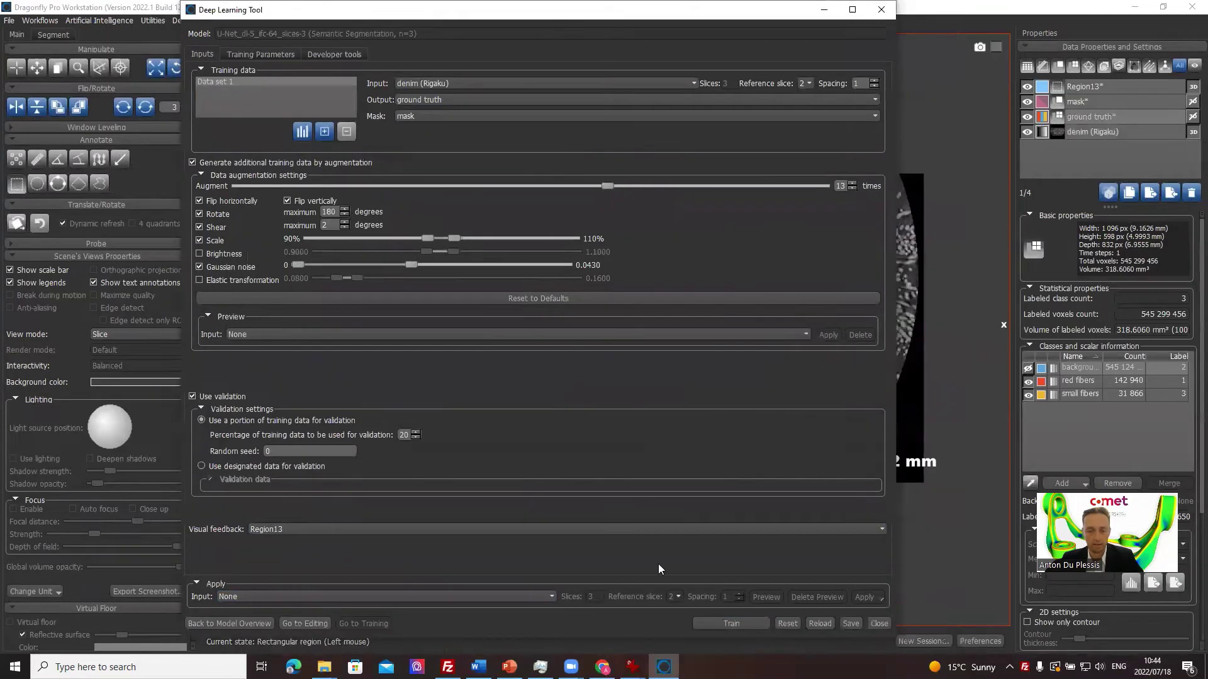
Step: Train the model, then close the Deep Learning Tool and save the model changes
click(712, 623)
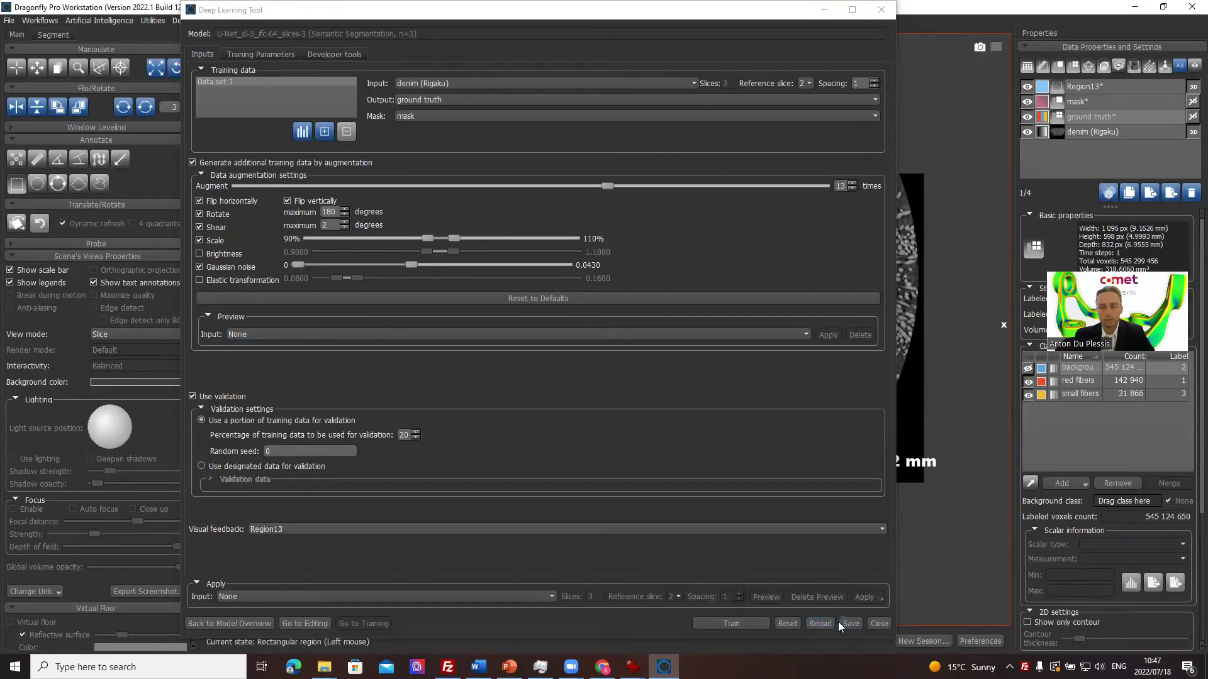
click(878, 624)
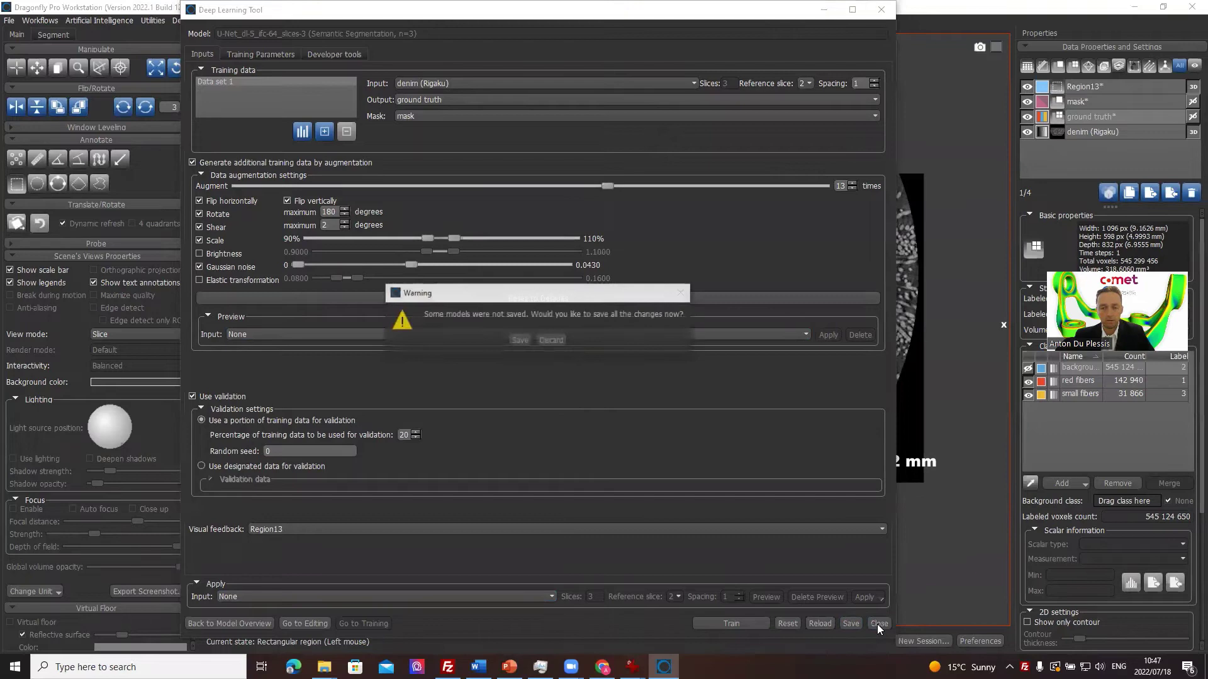
click(520, 341)
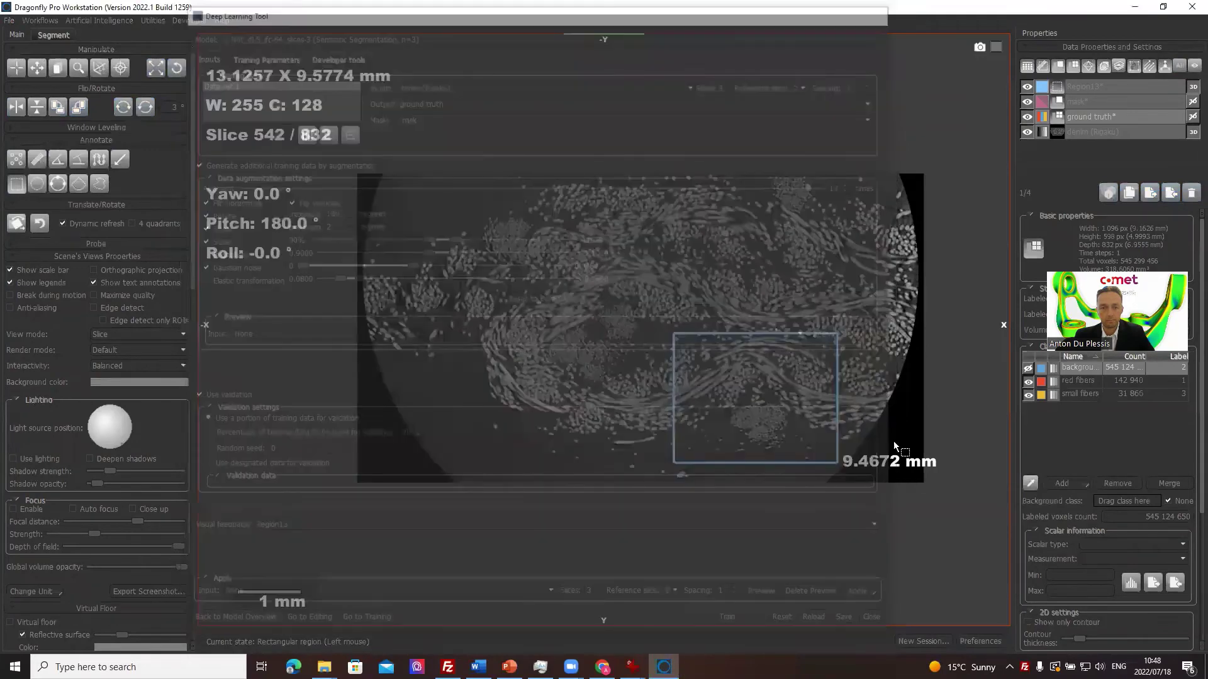
Step: Select the denim (Rigaku) dataset and look through the AI segmentation models for the newly trained three-slice U-Net
click(1096, 118)
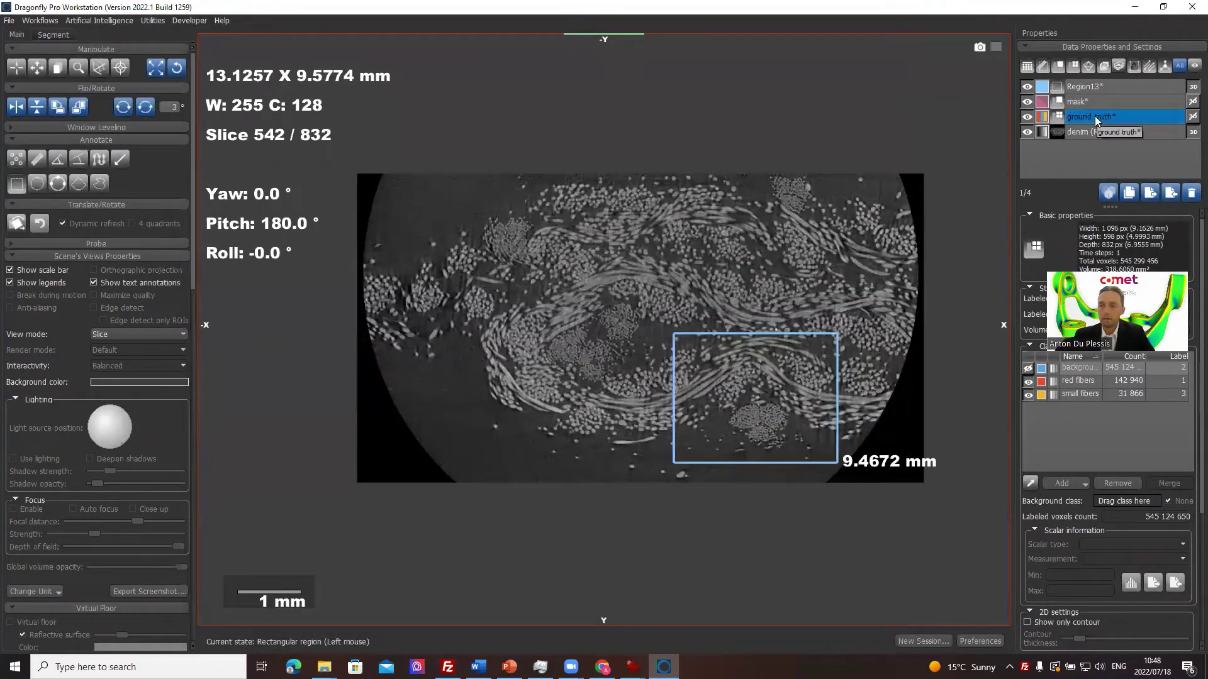
click(1101, 132)
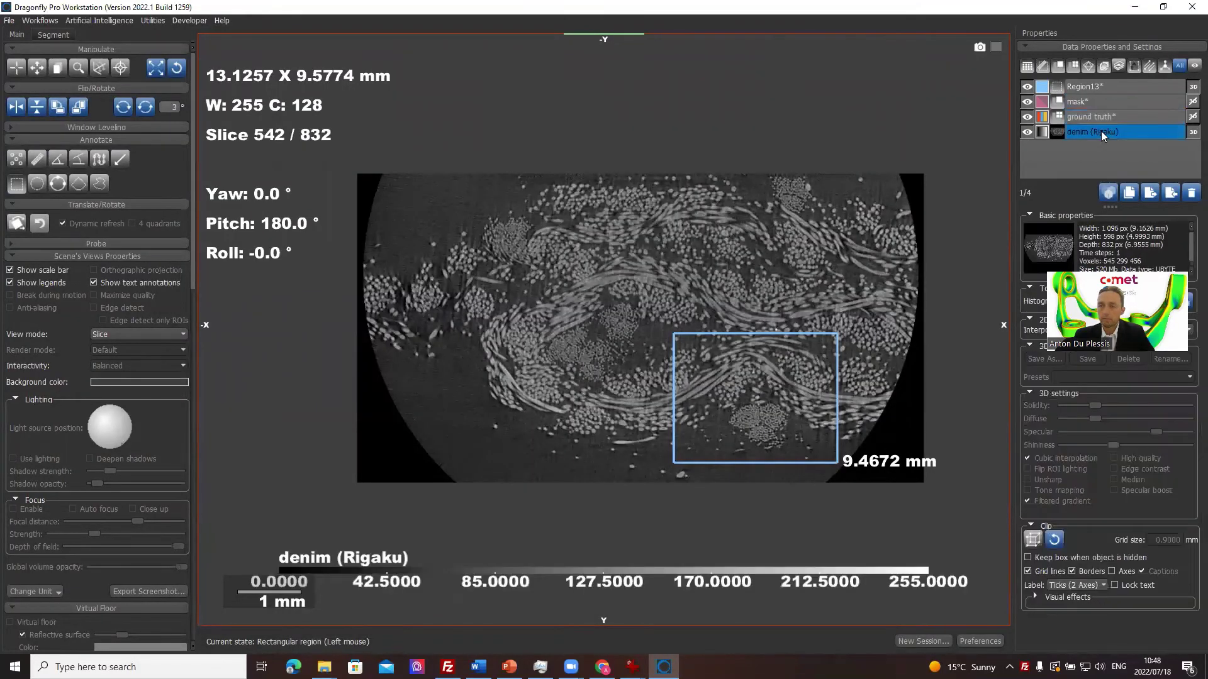
click(52, 34)
scroll(38, 412, down, 5)
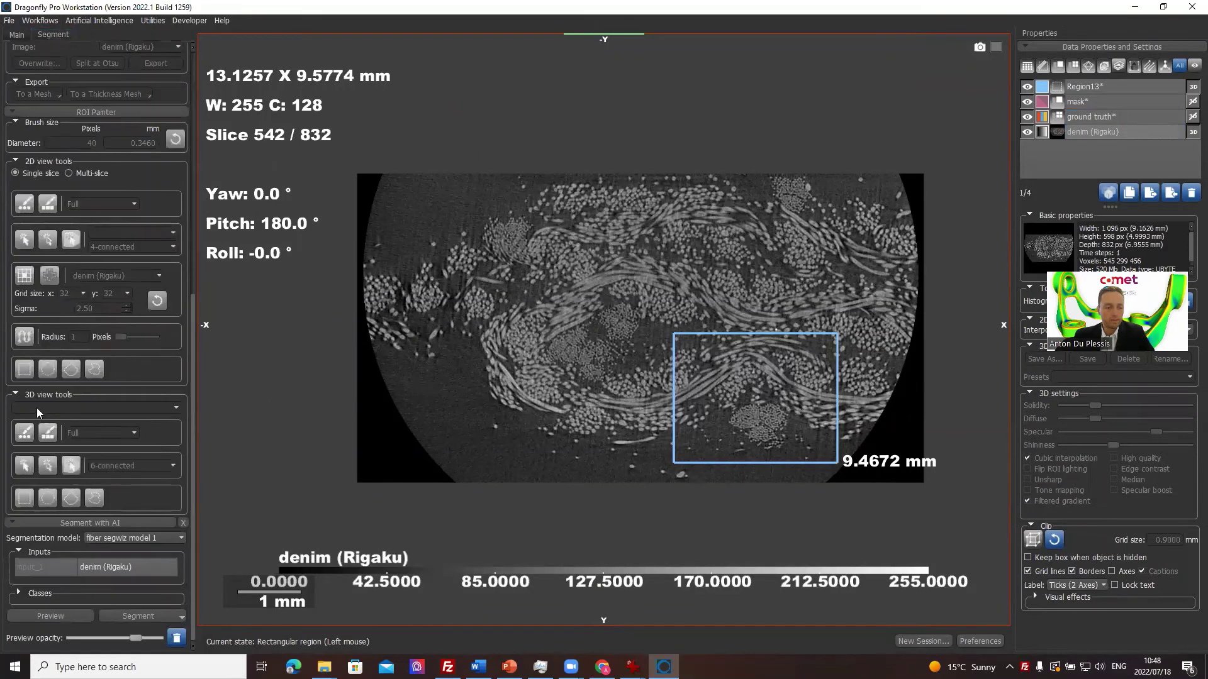
click(149, 539)
click(149, 539)
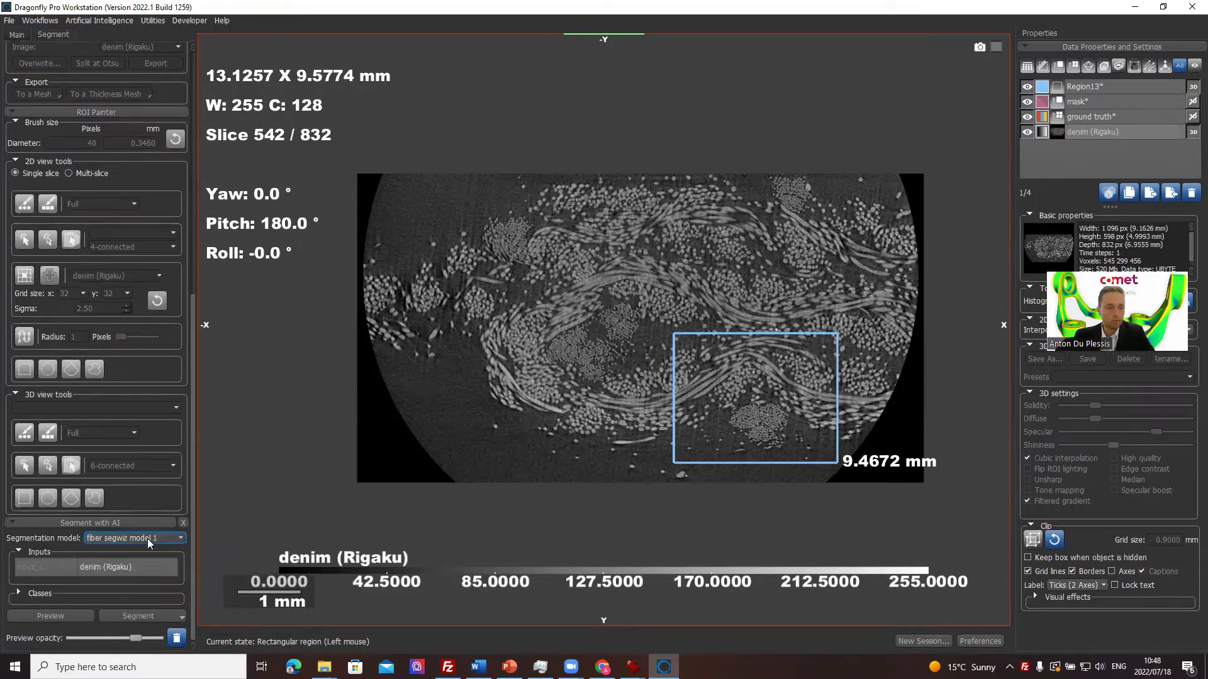
click(144, 539)
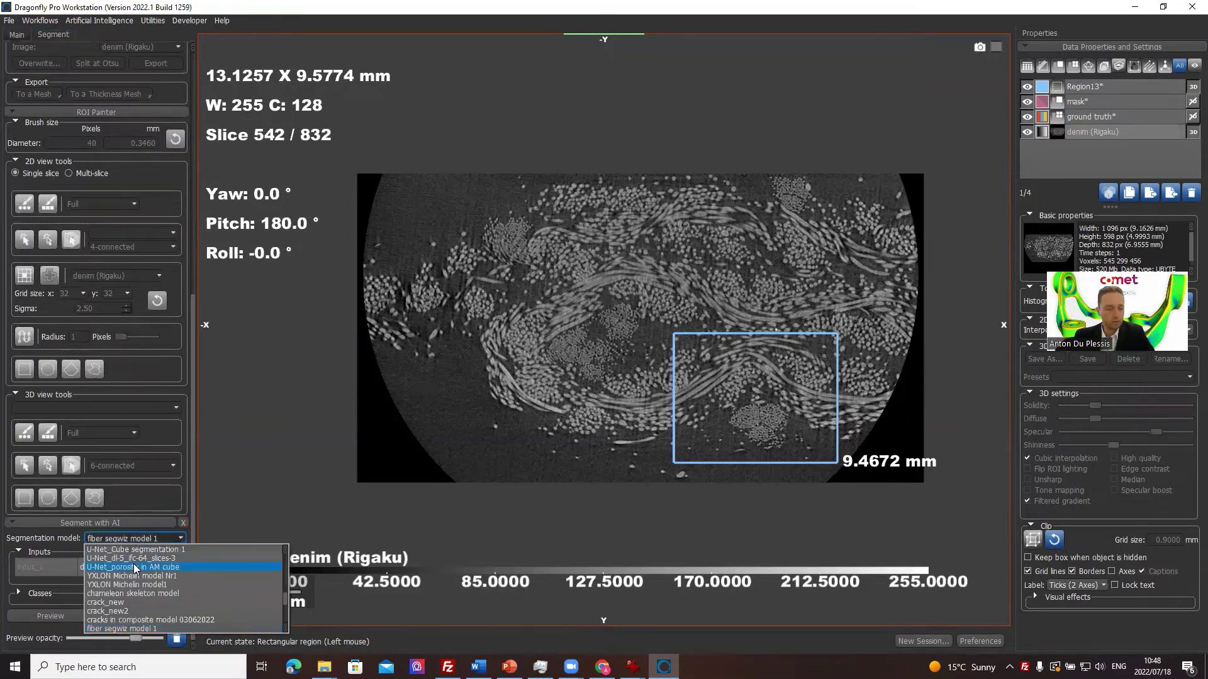
scroll(157, 591, up, 5)
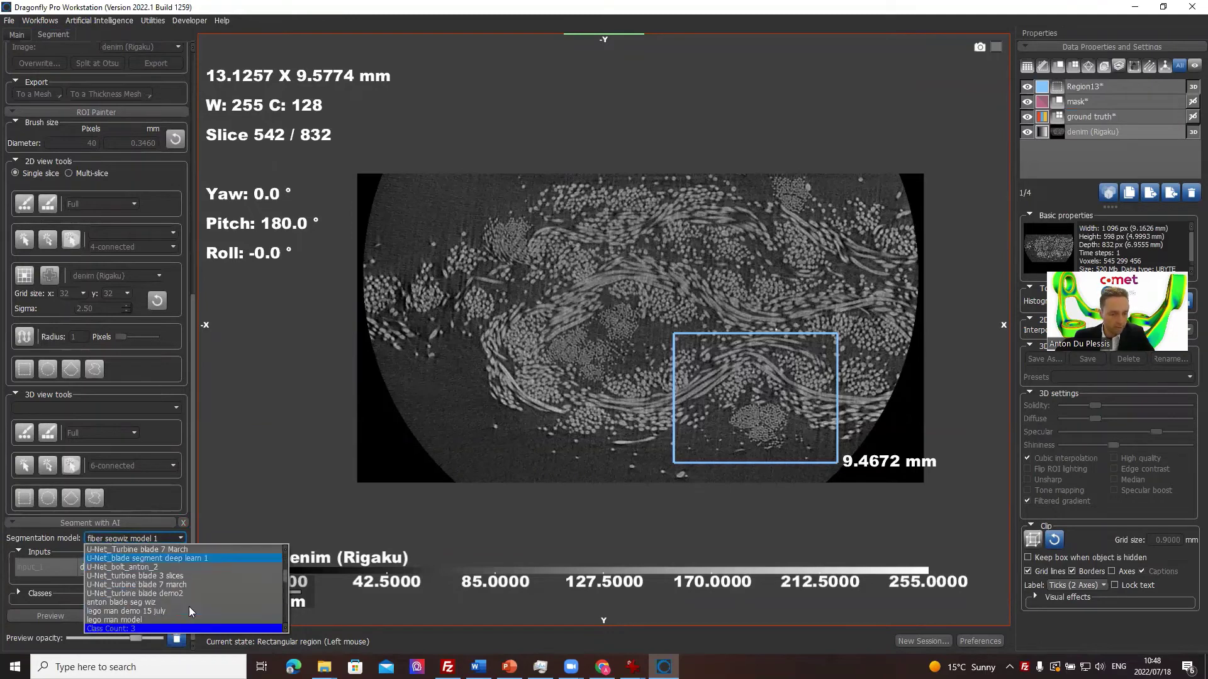
scroll(195, 607, down, 5)
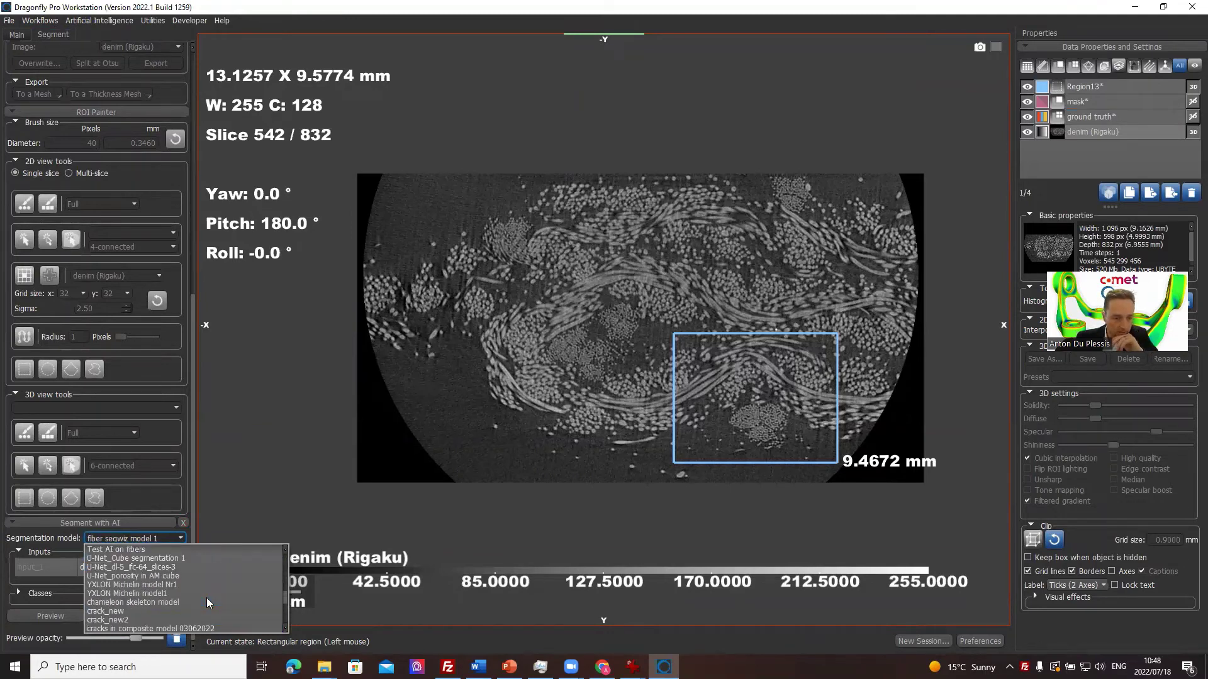
scroll(170, 607, down, 2)
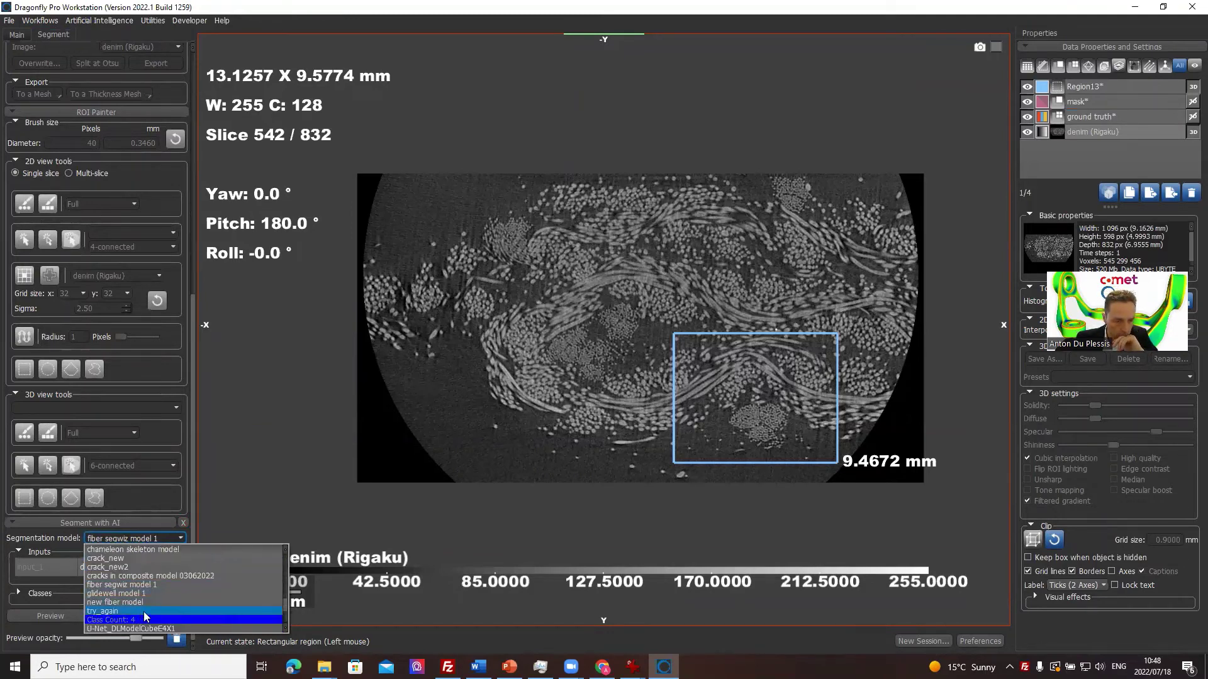
scroll(153, 601, up, 6)
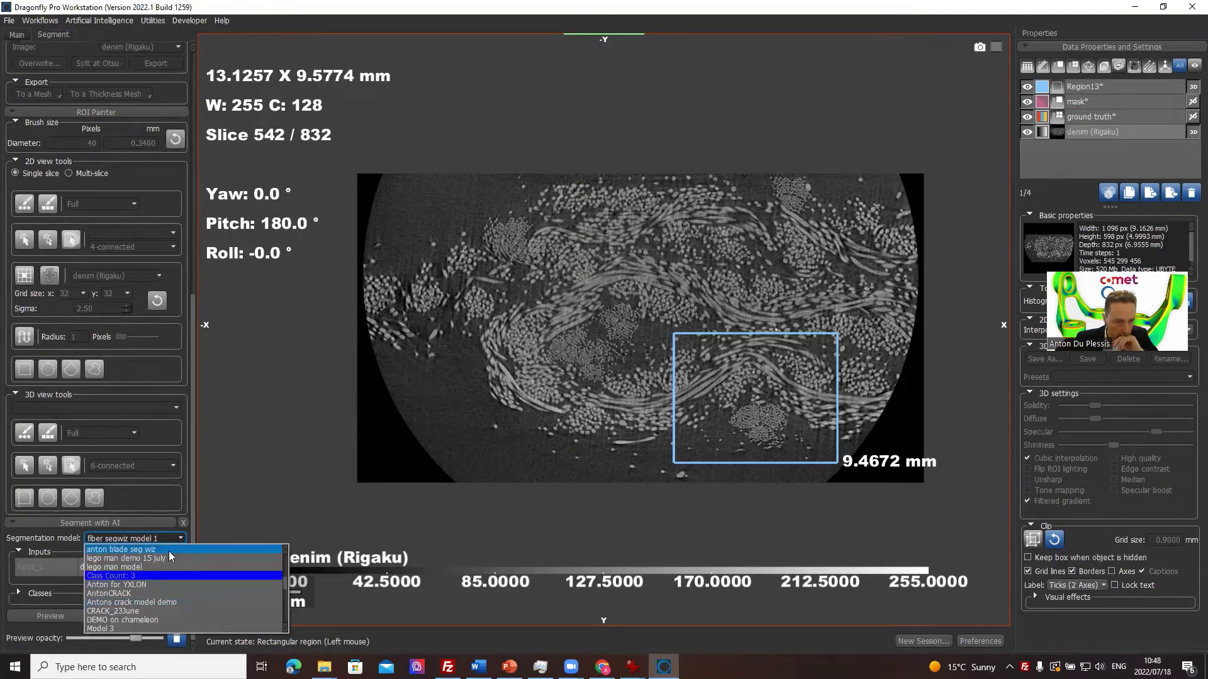
scroll(183, 589, down, 2)
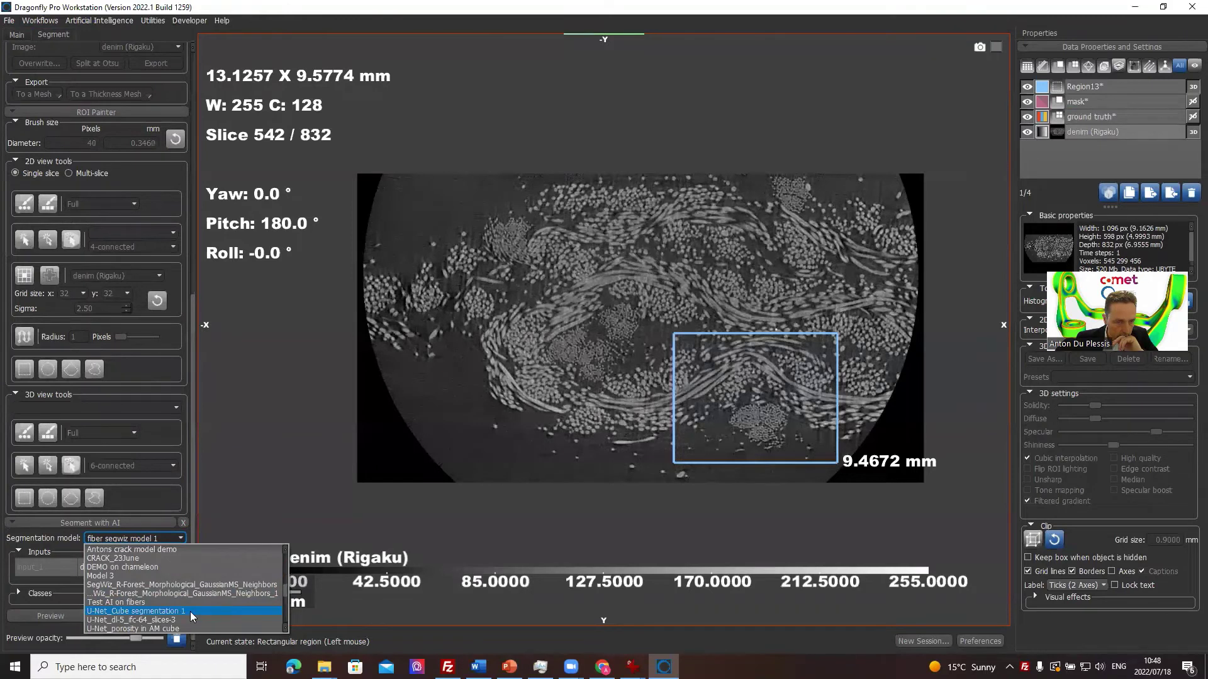
key(Escape)
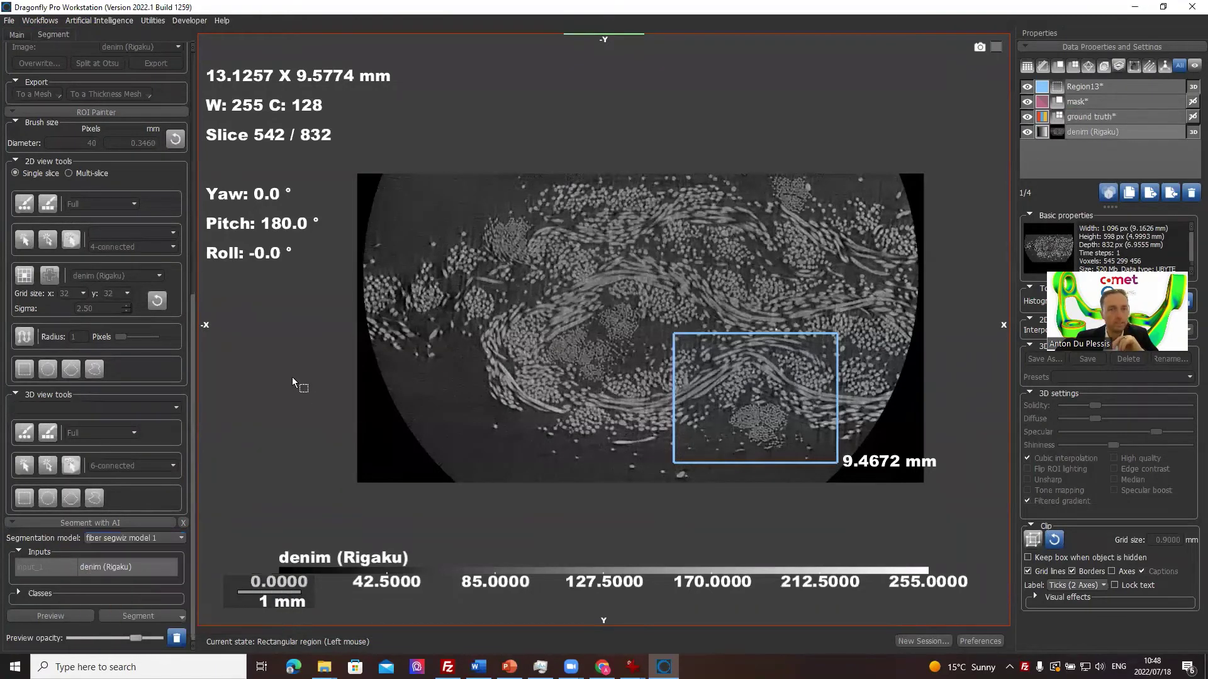
Step: Reopen the Deep Learning Tool with the U-Net_dl-5_ifc-64_slices-3 model selected and move its window fully into view
click(105, 23)
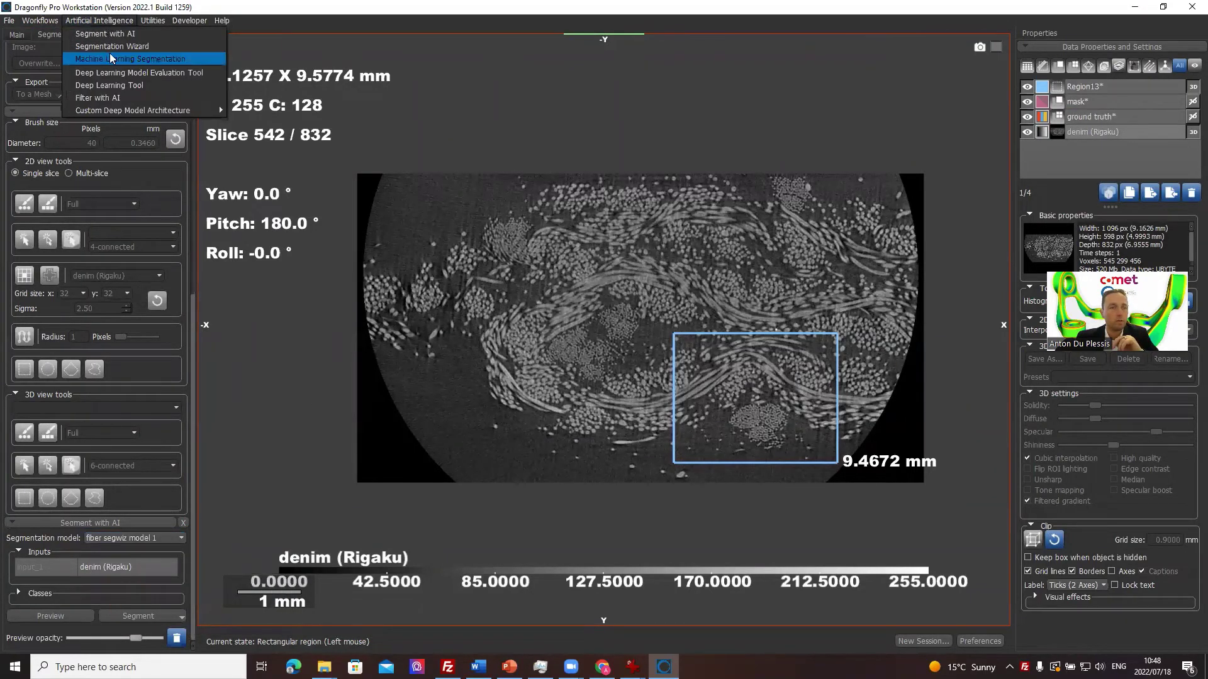
click(117, 84)
click(331, 86)
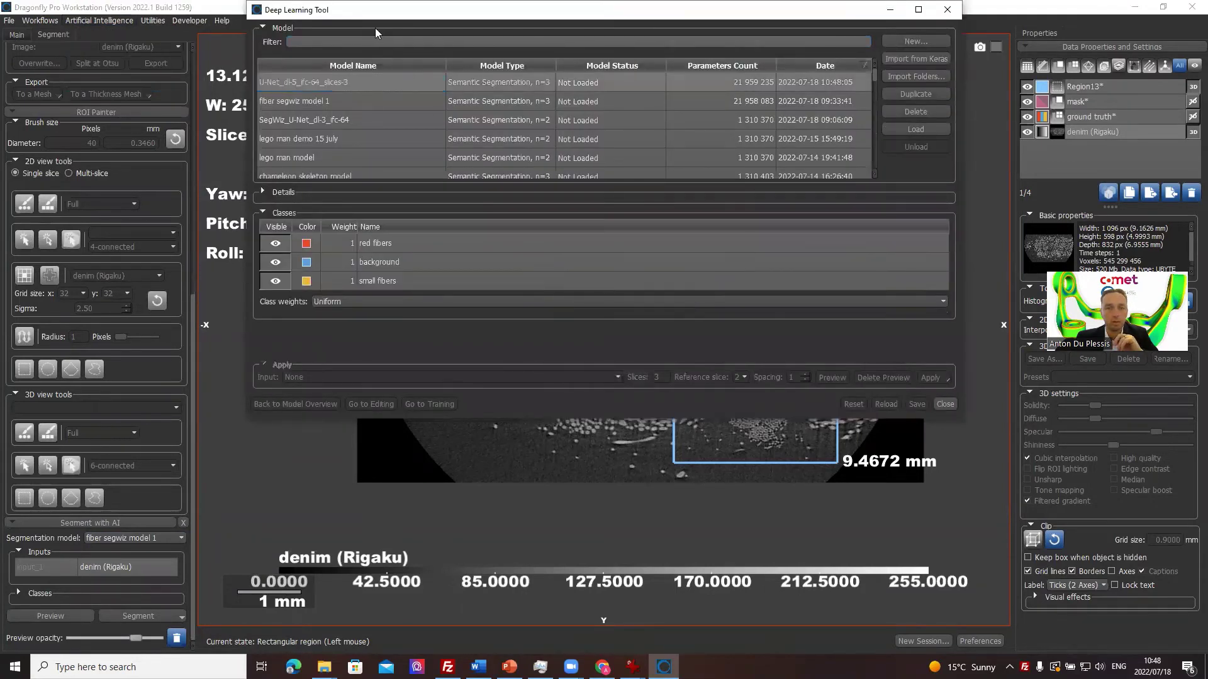
drag(405, 14, 383, 99)
Step: Compare the U-Net model's class names with the classes of the ground truth multi-ROI
click(360, 347)
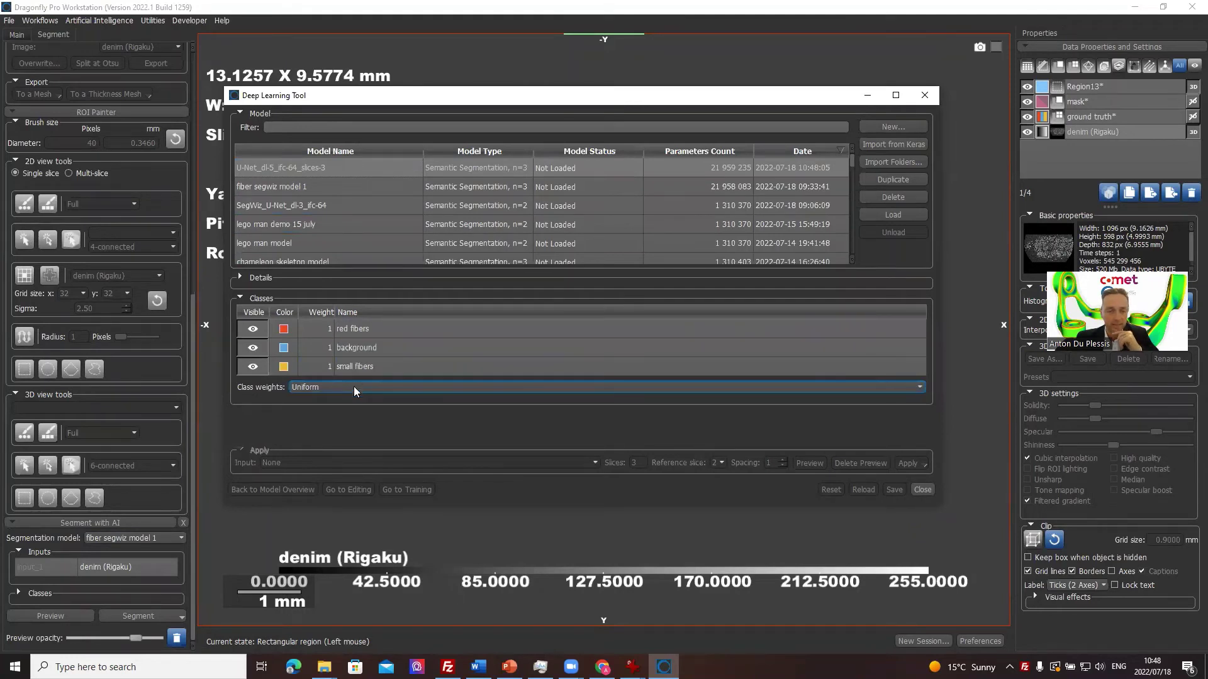
click(376, 344)
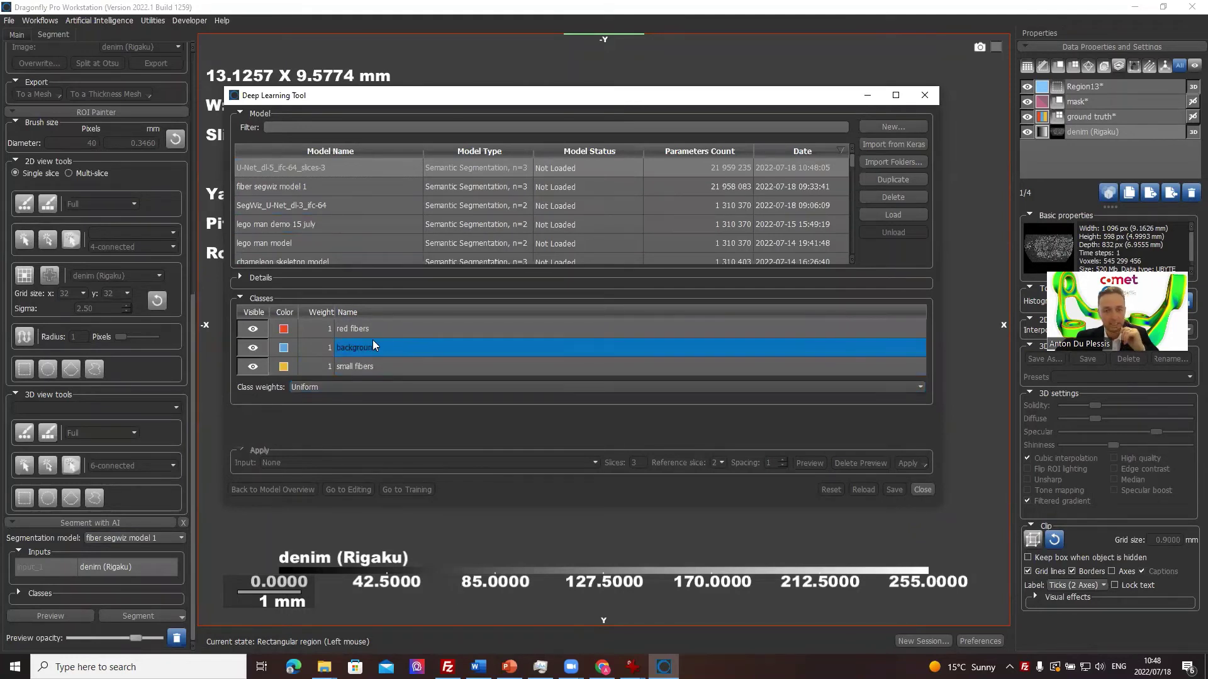
ctrl+click(372, 342)
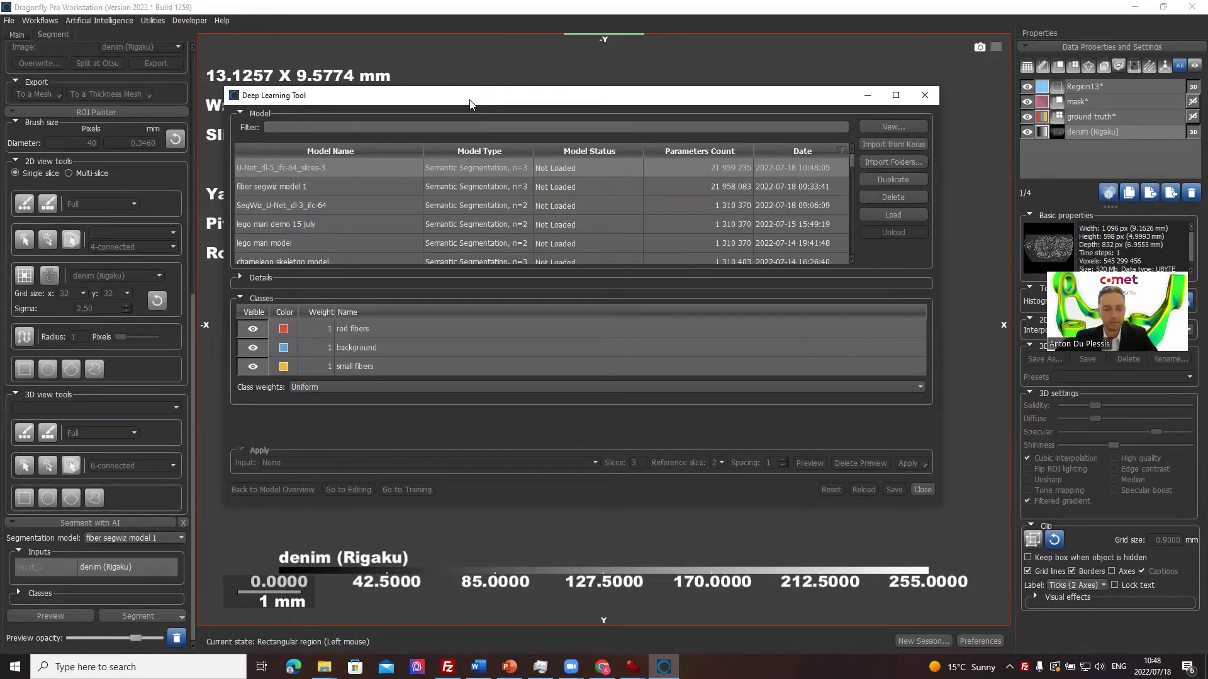
drag(470, 104, 438, 148)
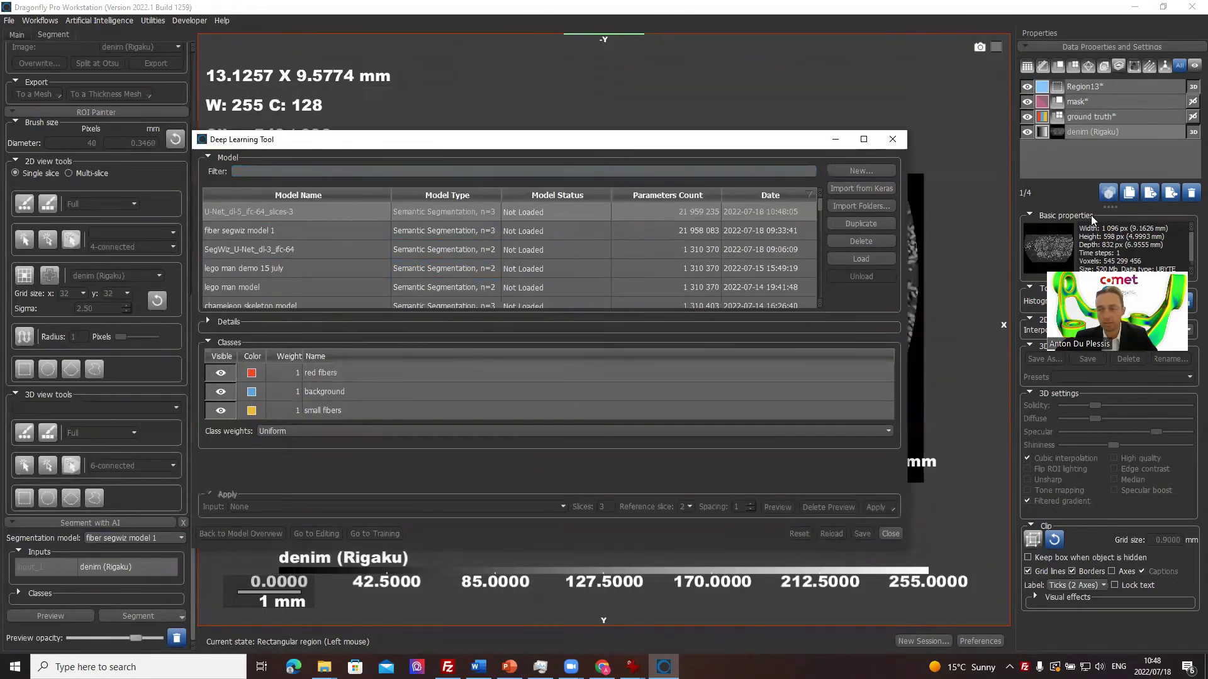
click(1104, 117)
click(1086, 394)
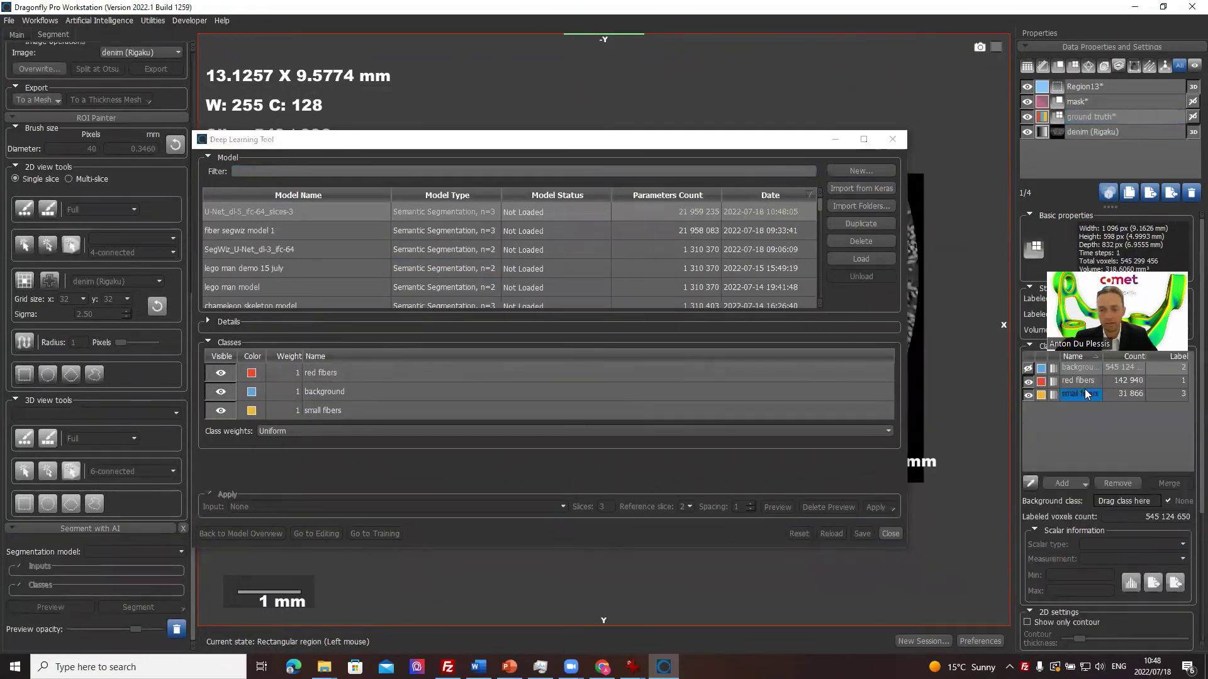
click(417, 409)
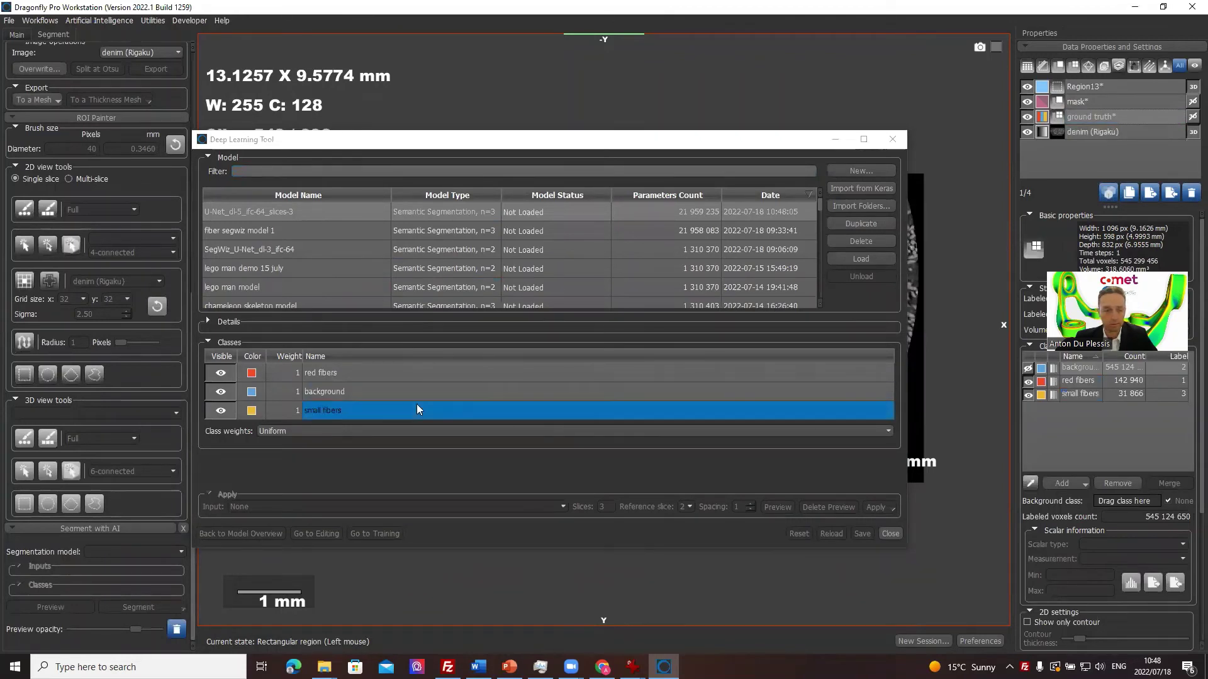
click(909, 361)
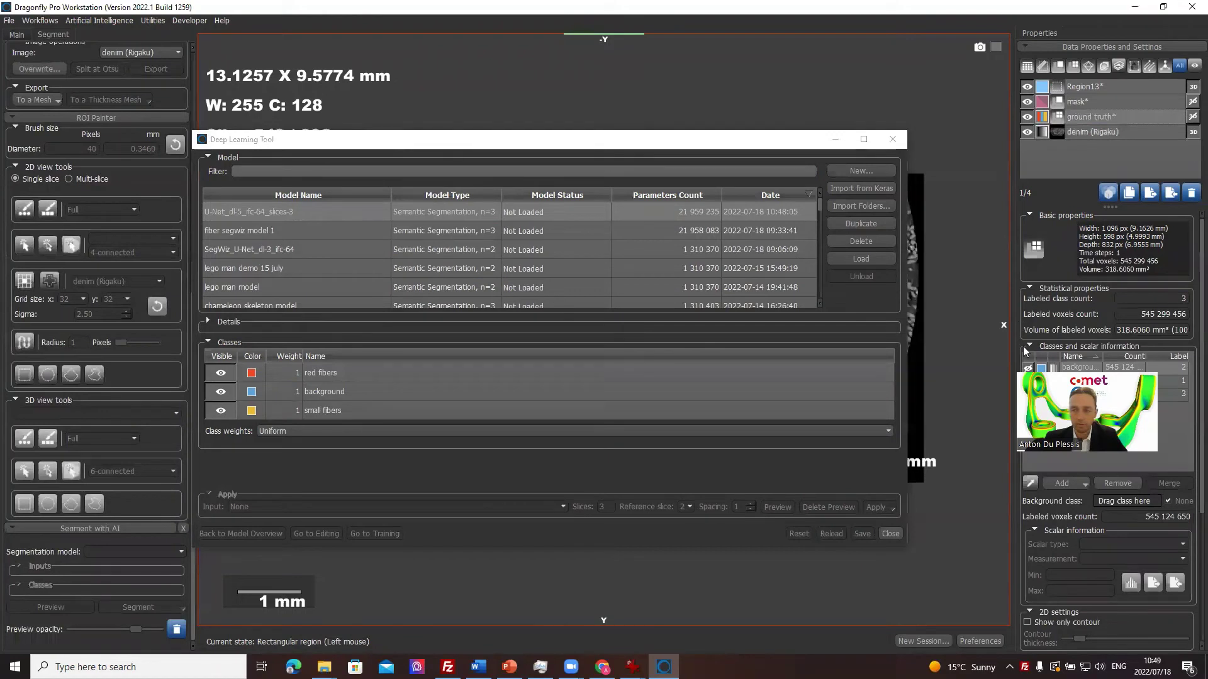
Step: Load the U-Net_dl-5_ifc-64_slices-3 model and reposition the Deep Learning Tool window so all its controls are reachable
click(286, 212)
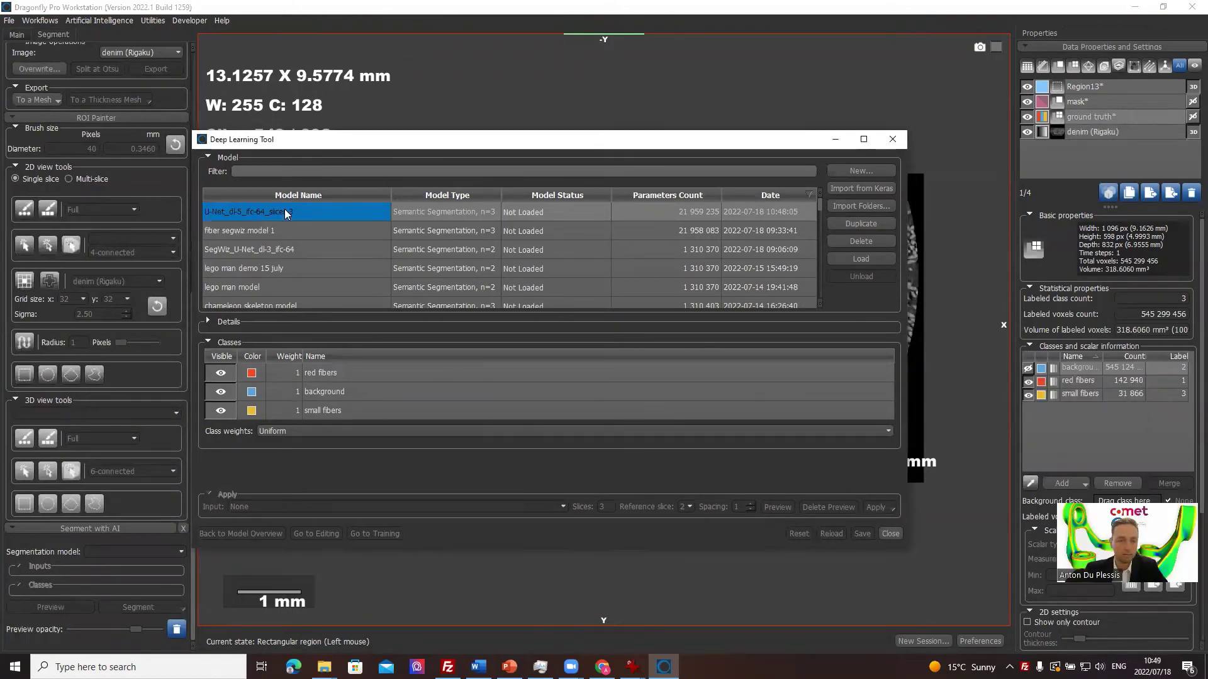
click(284, 251)
click(860, 258)
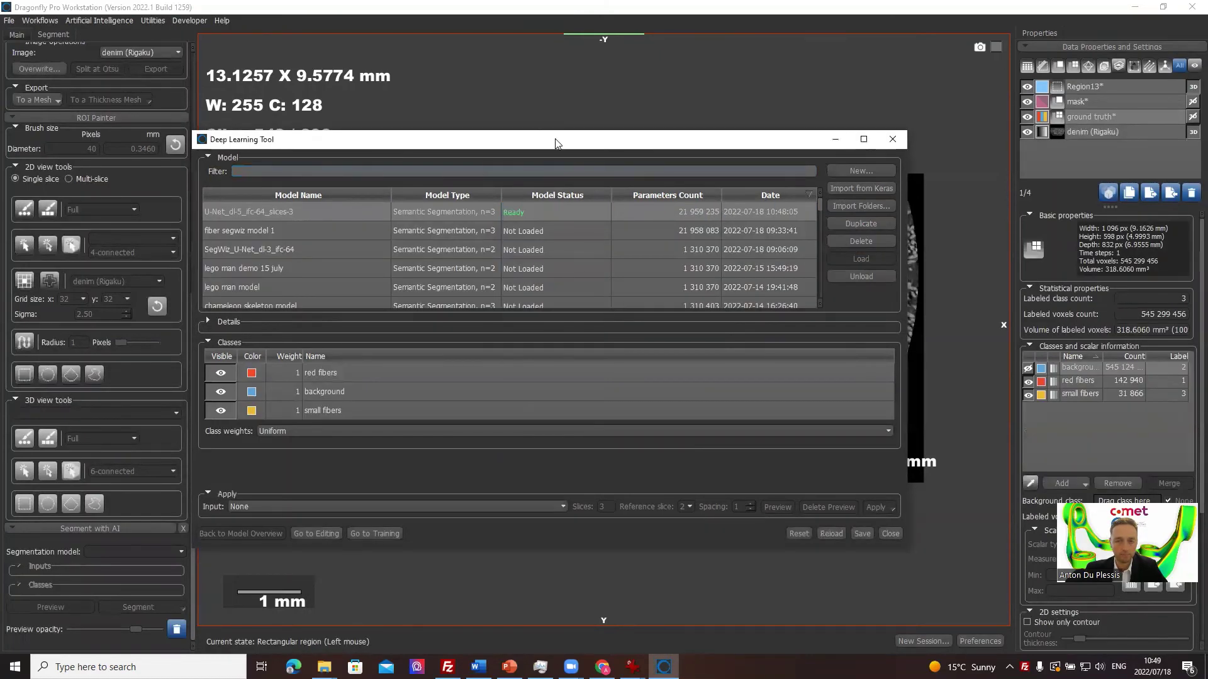
drag(550, 148, 954, 117)
click(387, 167)
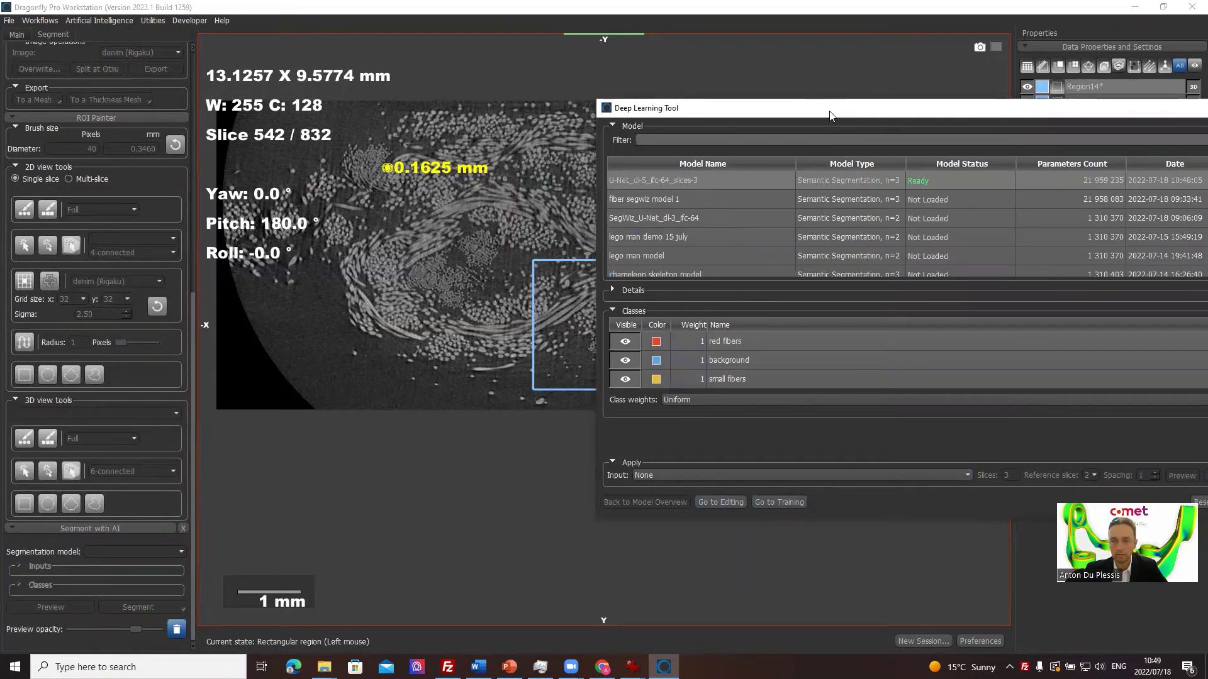
drag(837, 108, 560, 63)
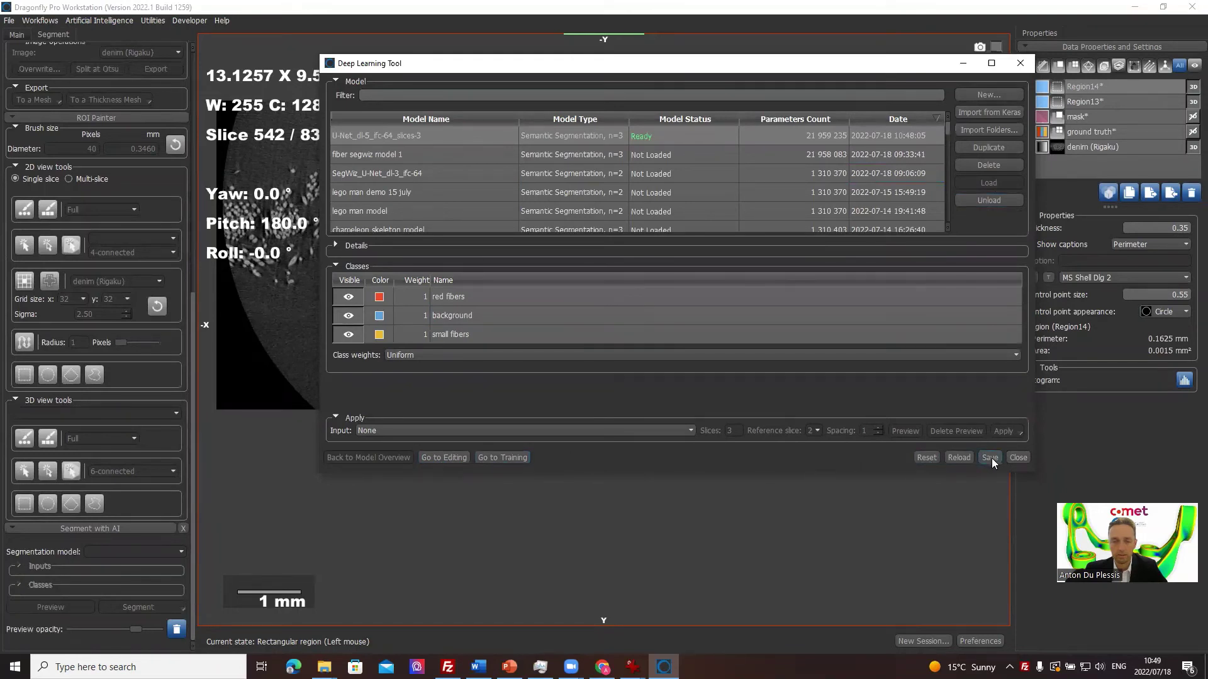
Step: Rename the loaded U-Net model as "fibers 18july", save it and close the Deep Learning Tool
click(413, 137)
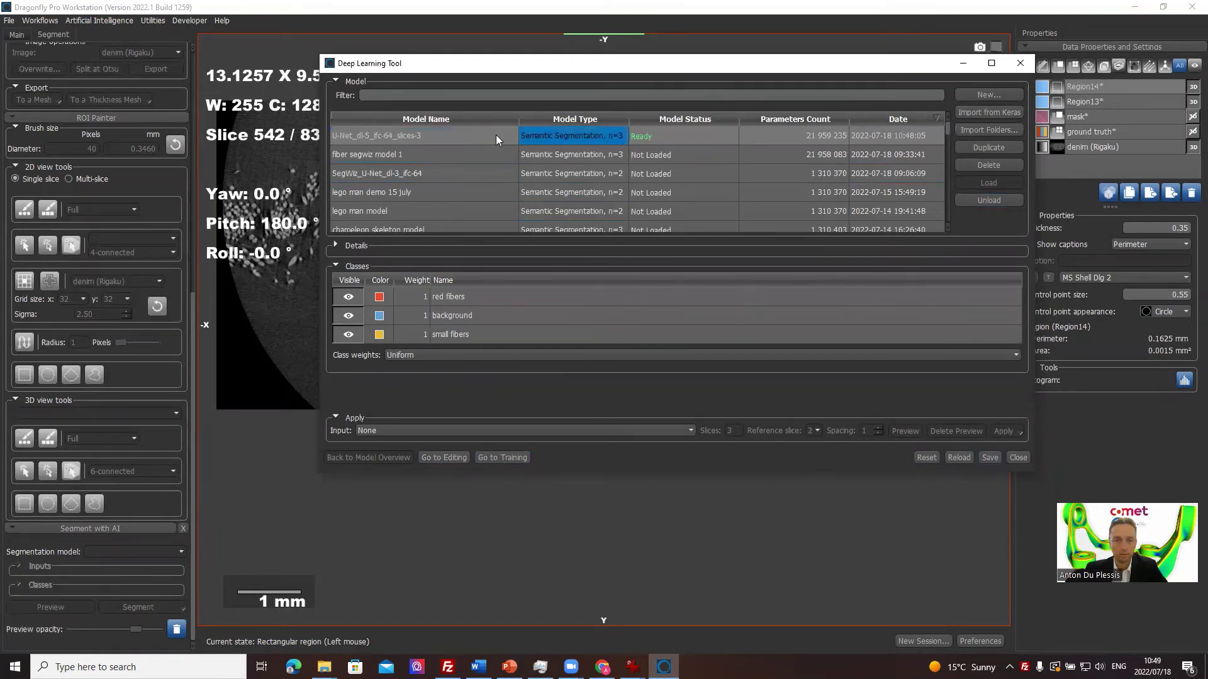
double_click(443, 135)
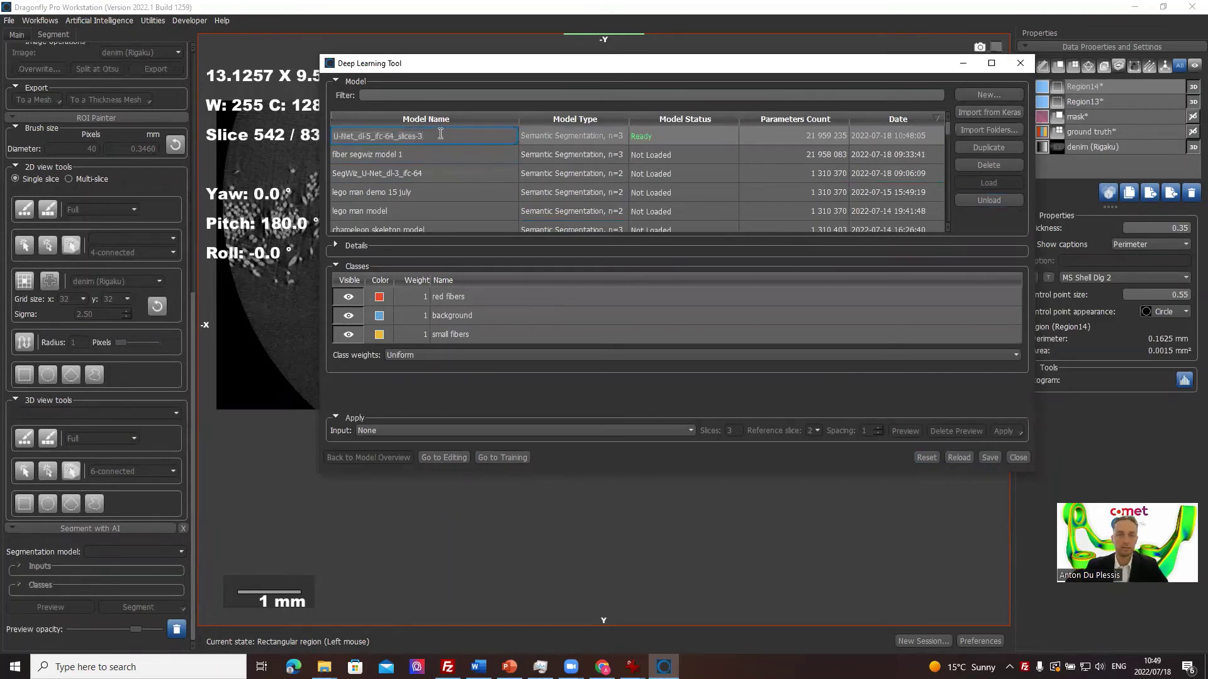
key(Escape)
text(fibers)
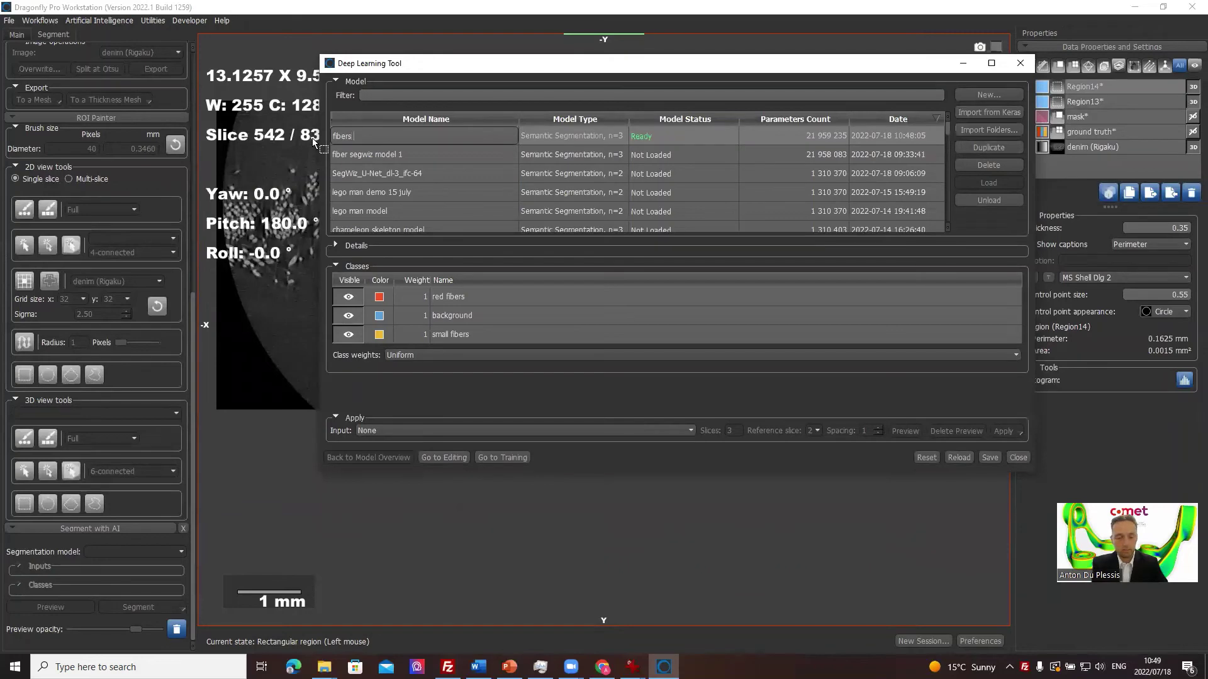
text( 18july)
key(Return)
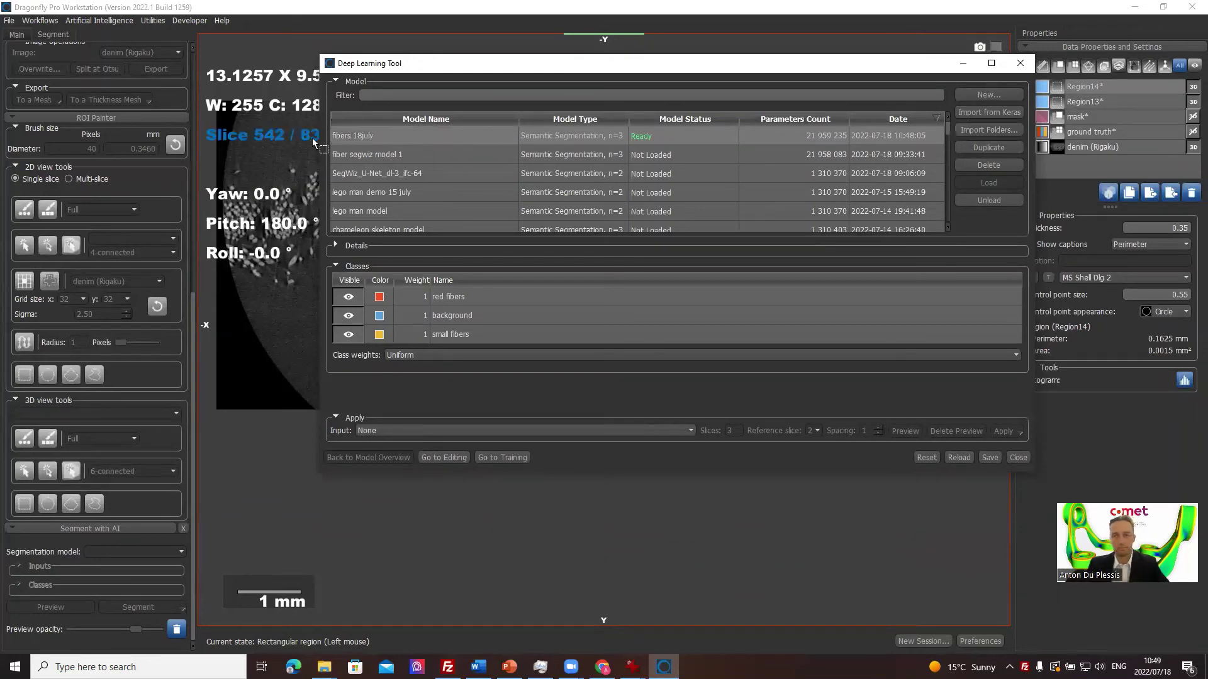
click(987, 457)
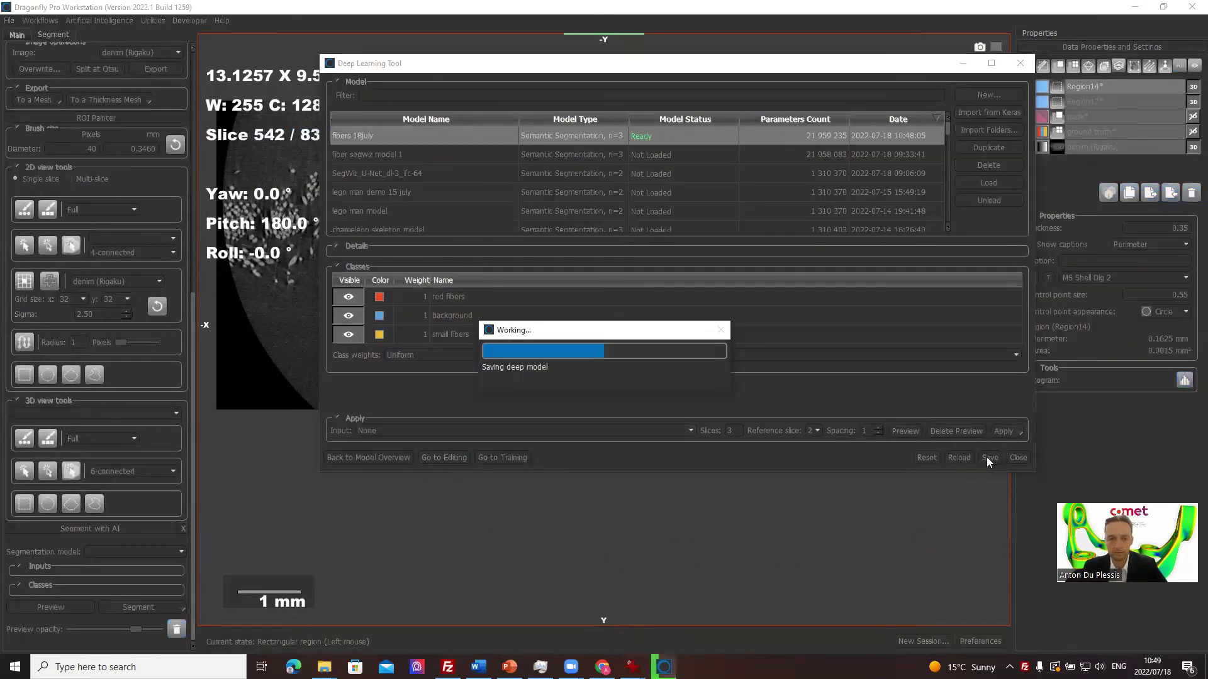
click(1018, 458)
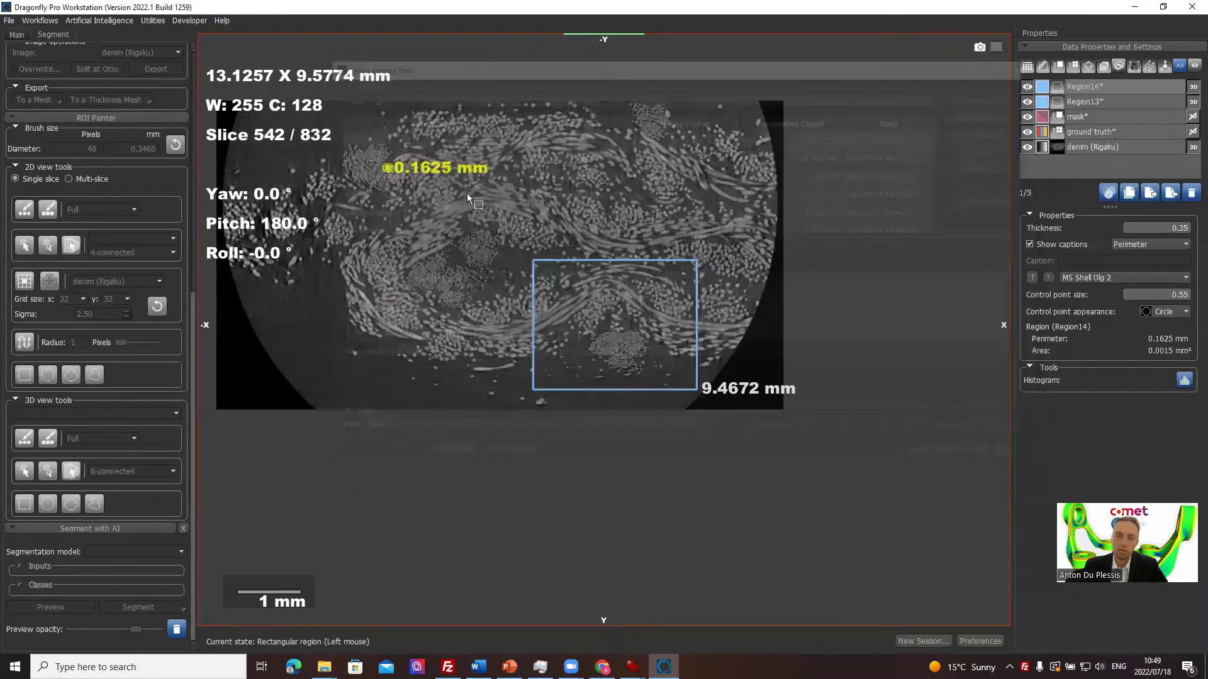
middle_drag(475, 258, 585, 247)
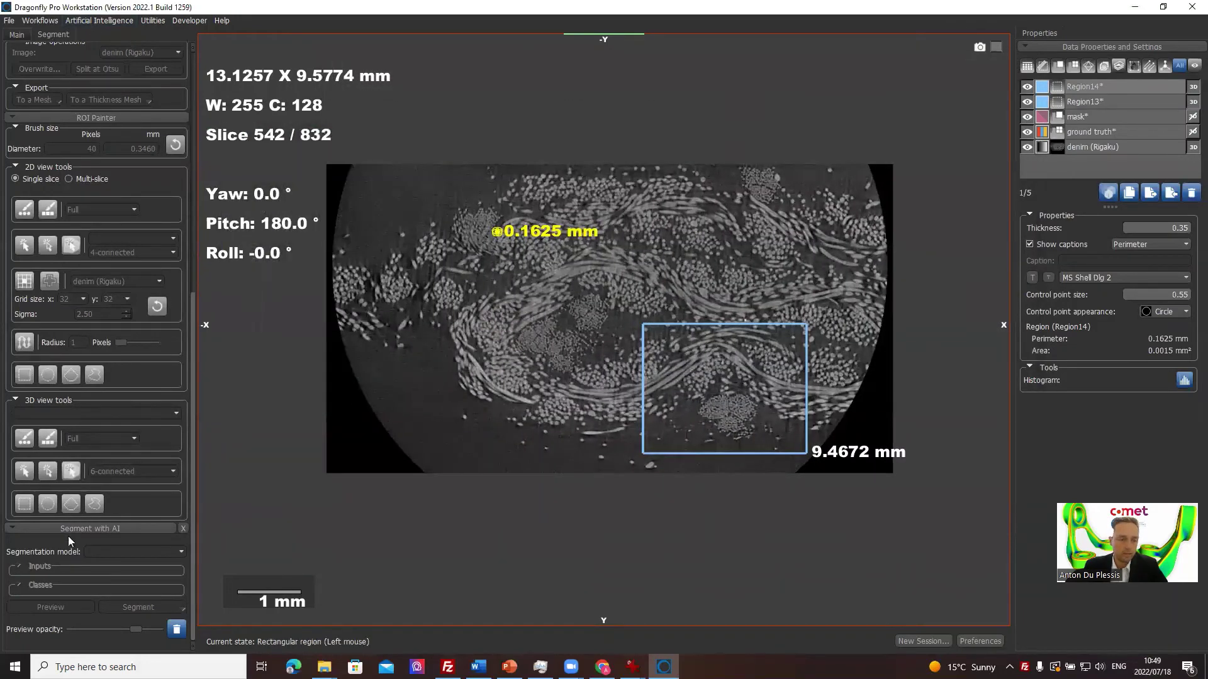
click(106, 531)
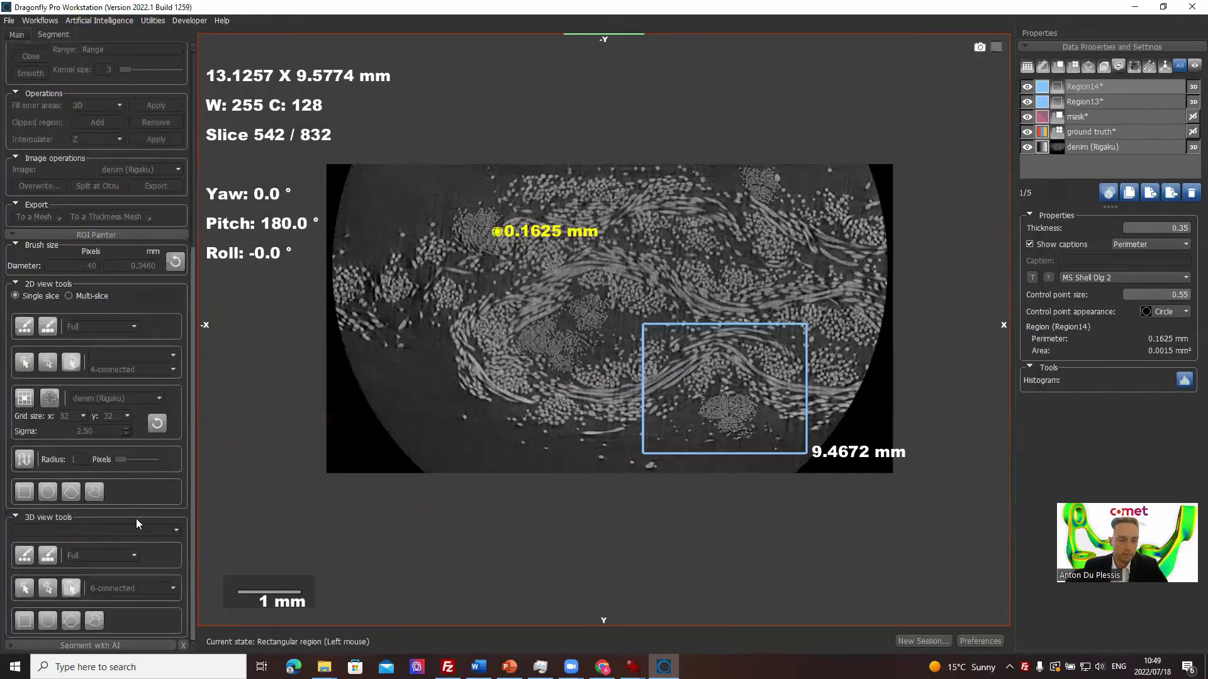
click(47, 21)
click(46, 18)
scroll(85, 580, up, 5)
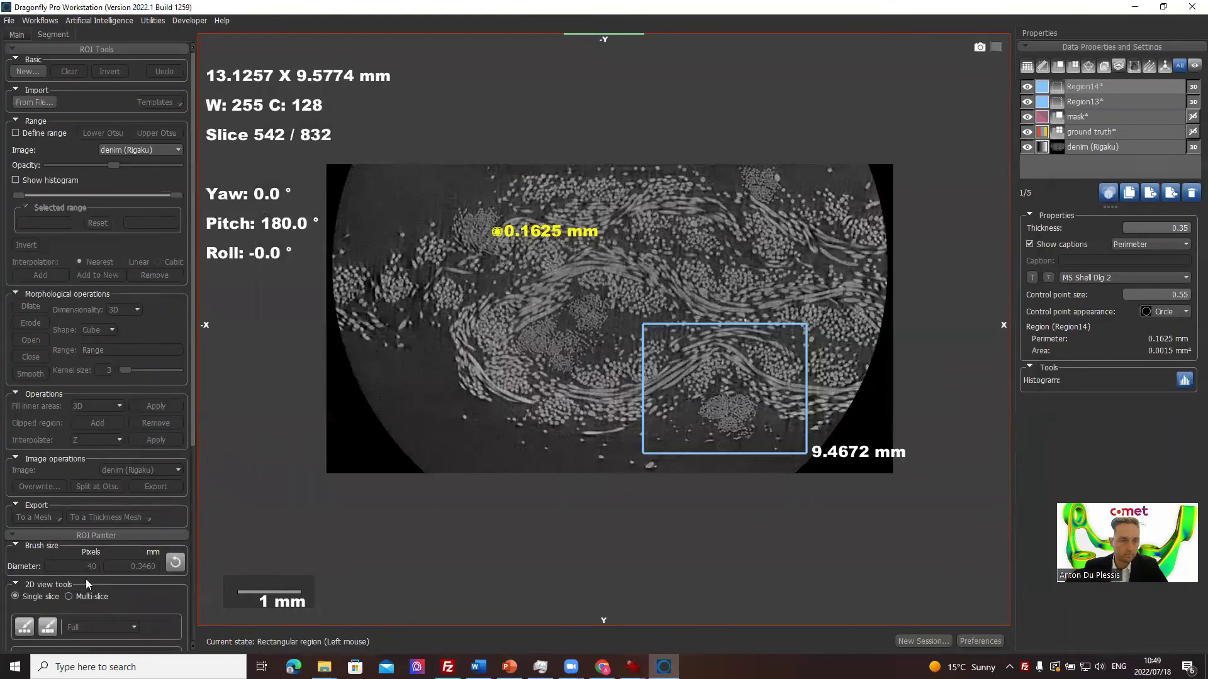
scroll(93, 575, down, 5)
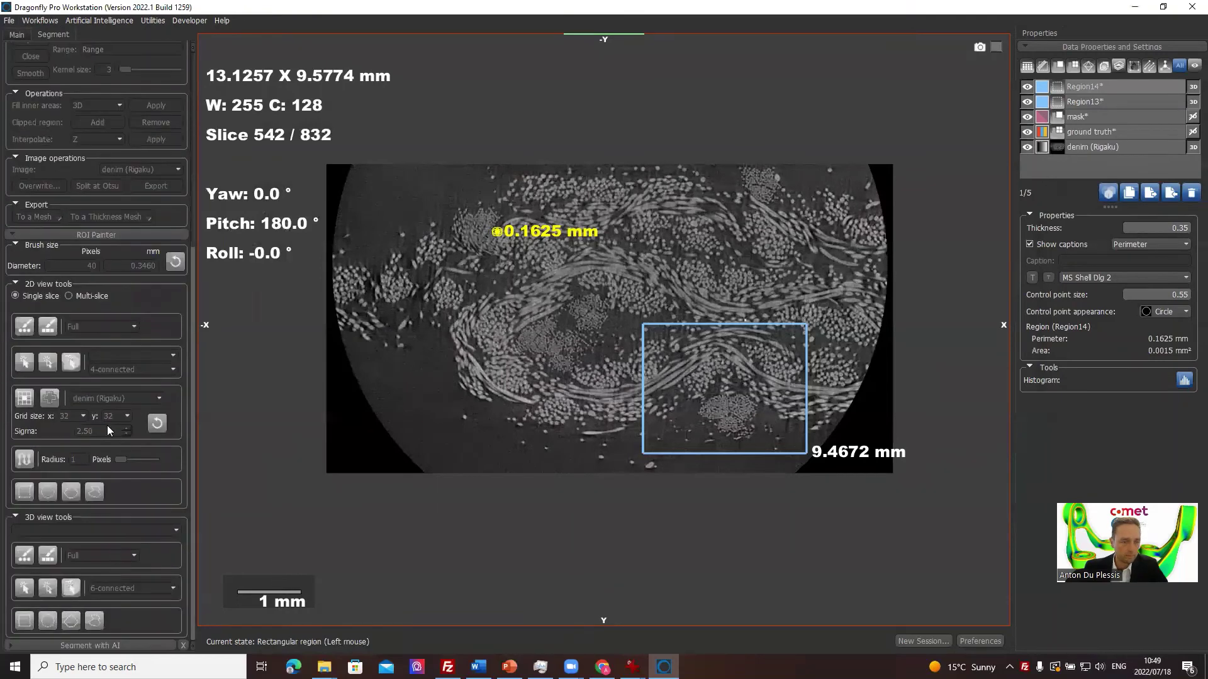
scroll(132, 436, up, 5)
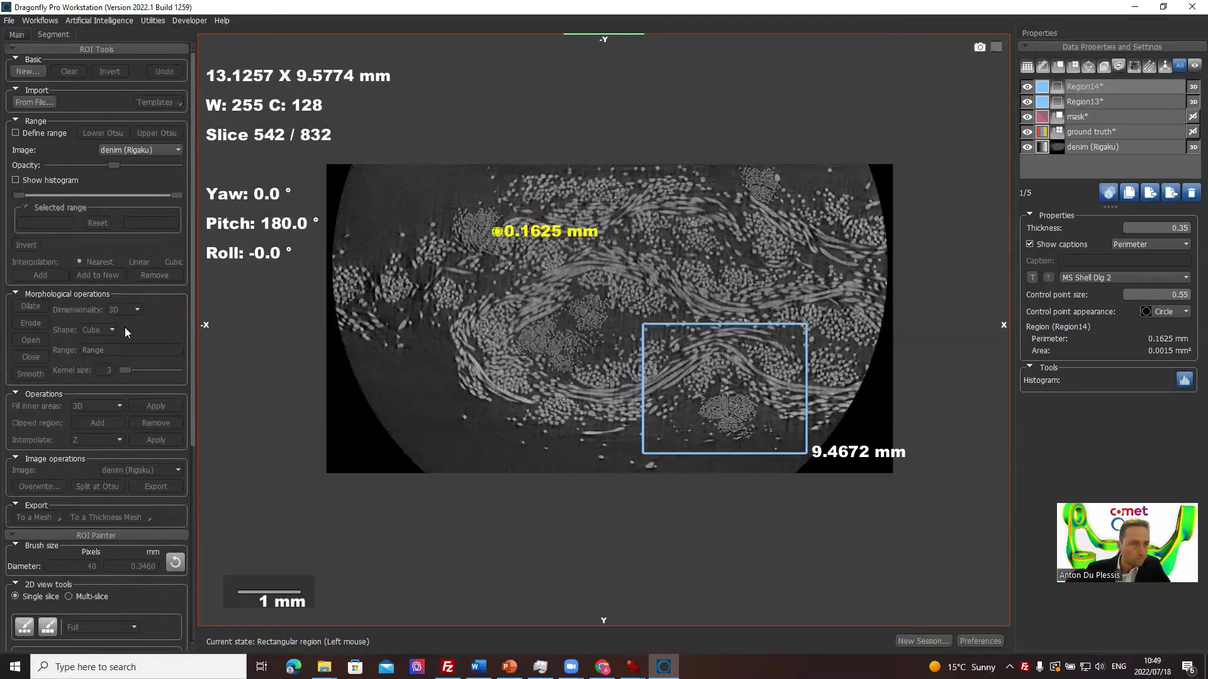
scroll(63, 192, down, 5)
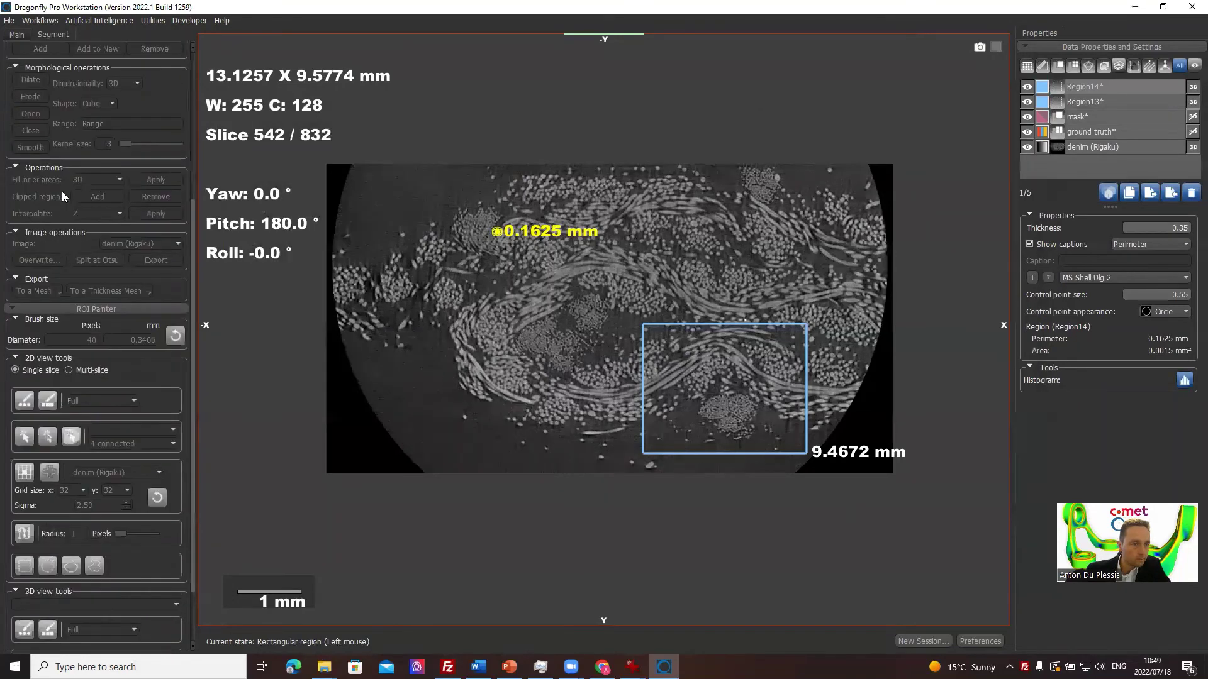
click(17, 35)
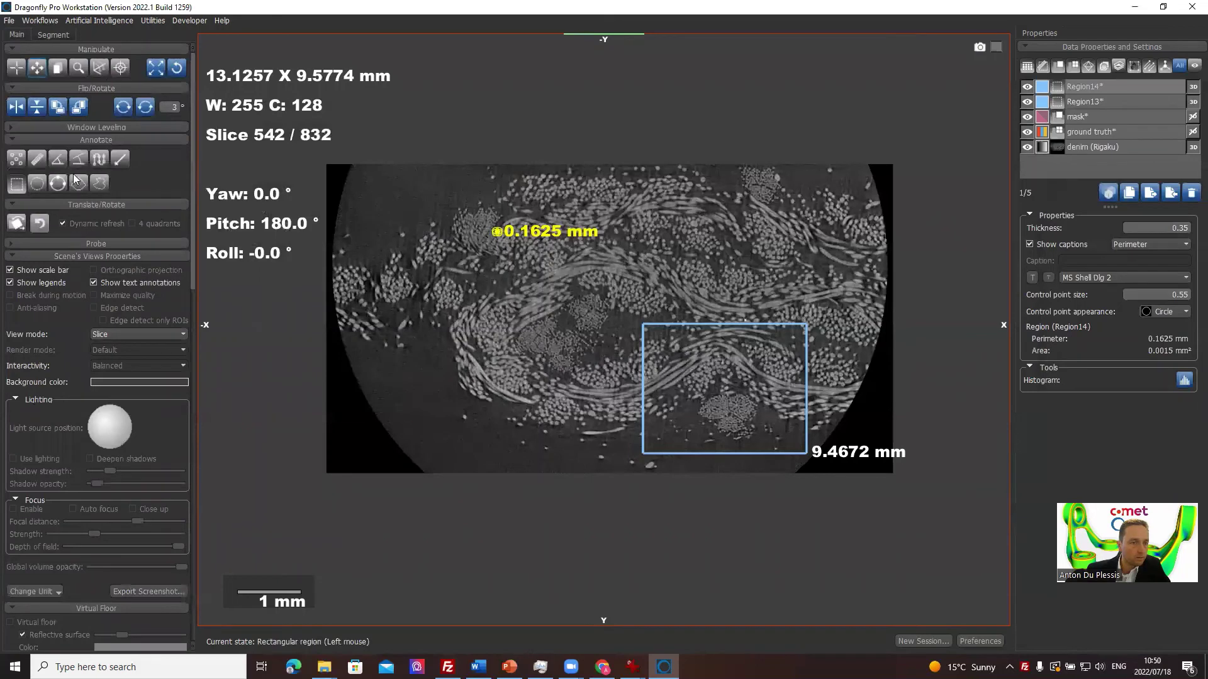
Step: Open the Segment with AI tool and bring its settings into view
click(110, 20)
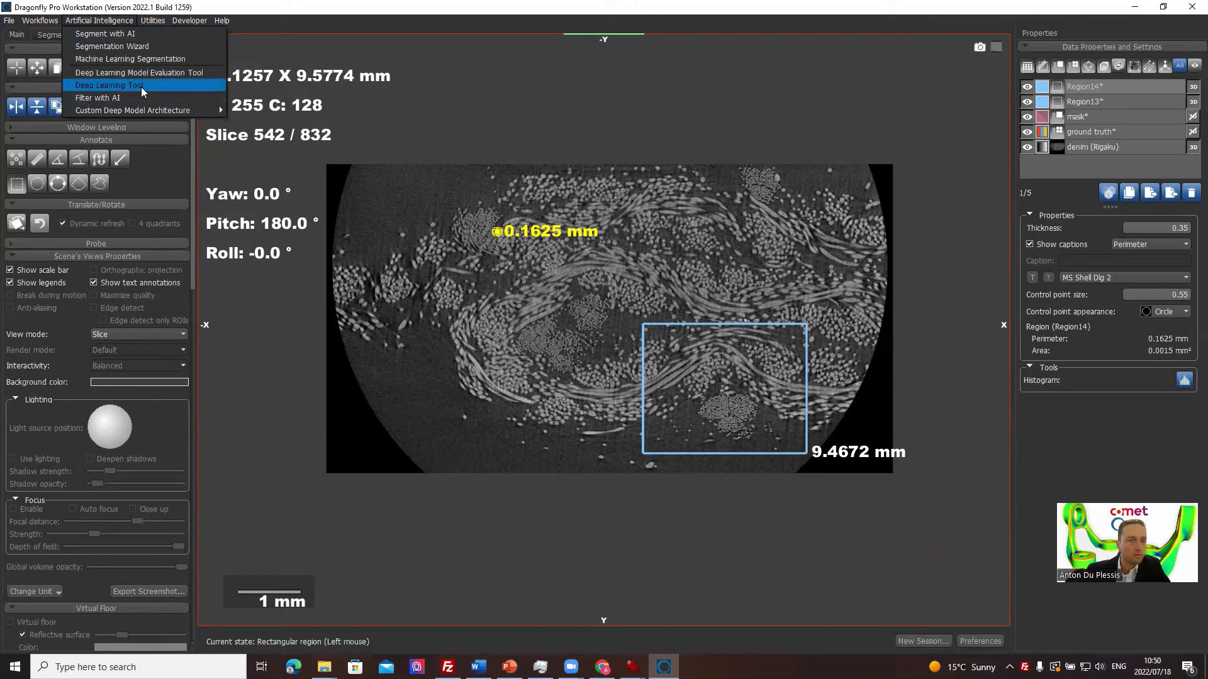
mouse_move(151, 111)
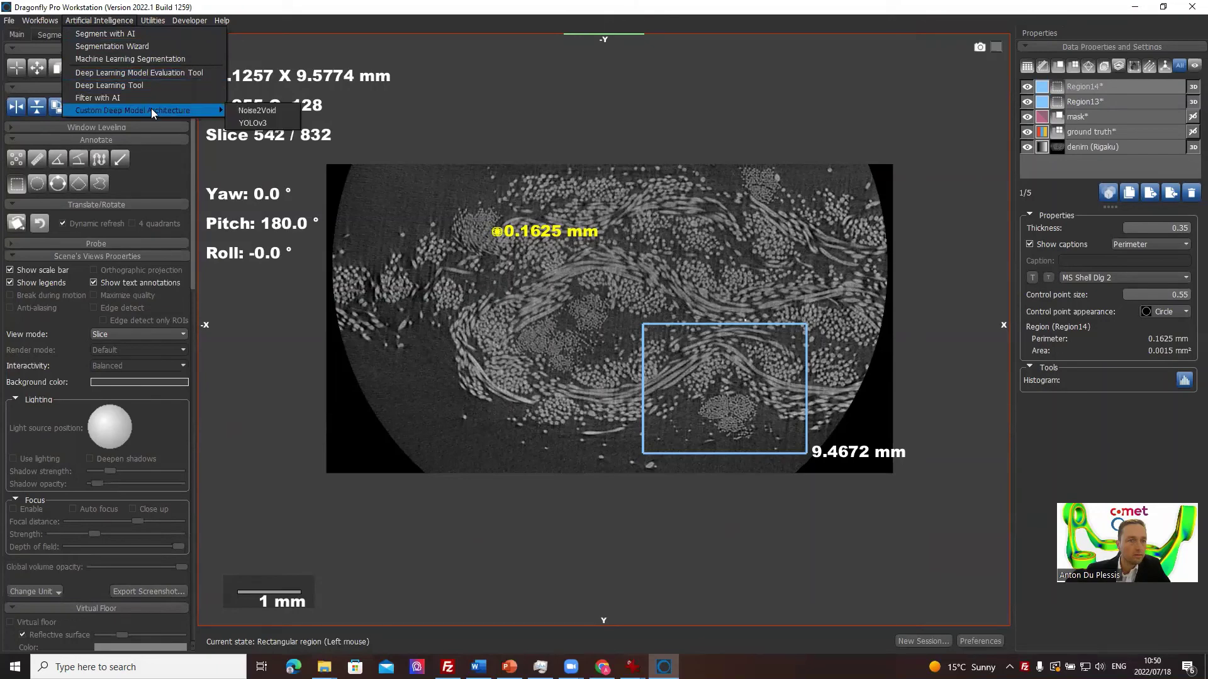
click(150, 34)
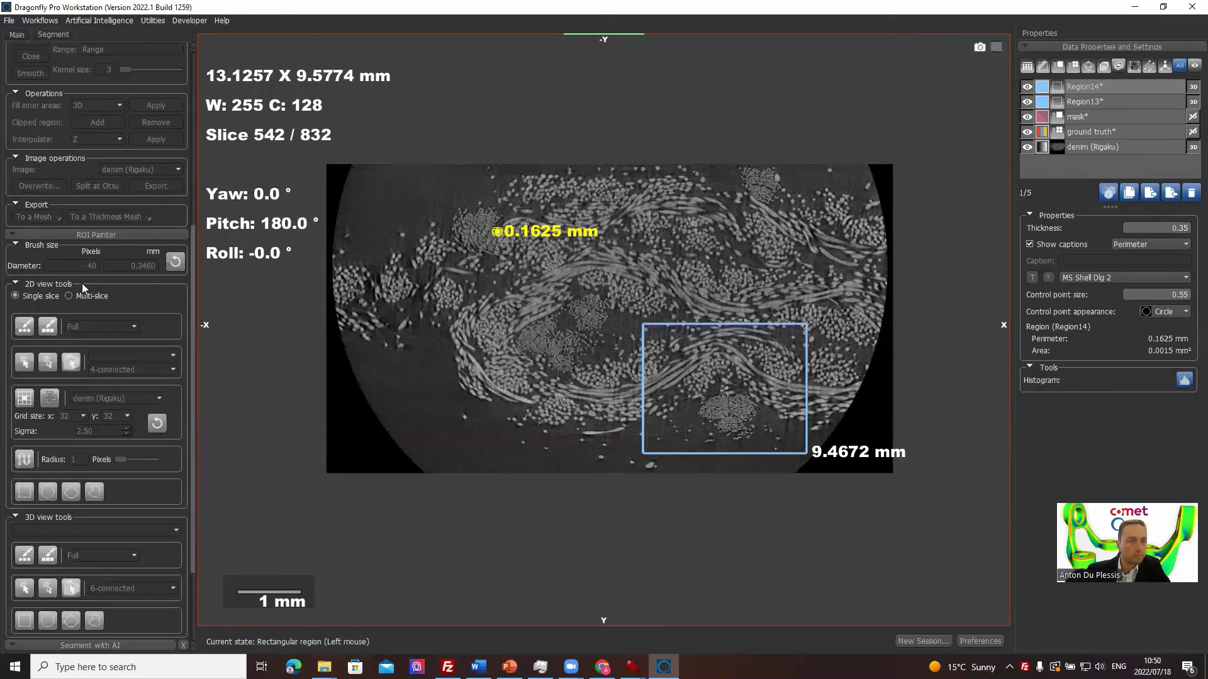
scroll(82, 283, down, 3)
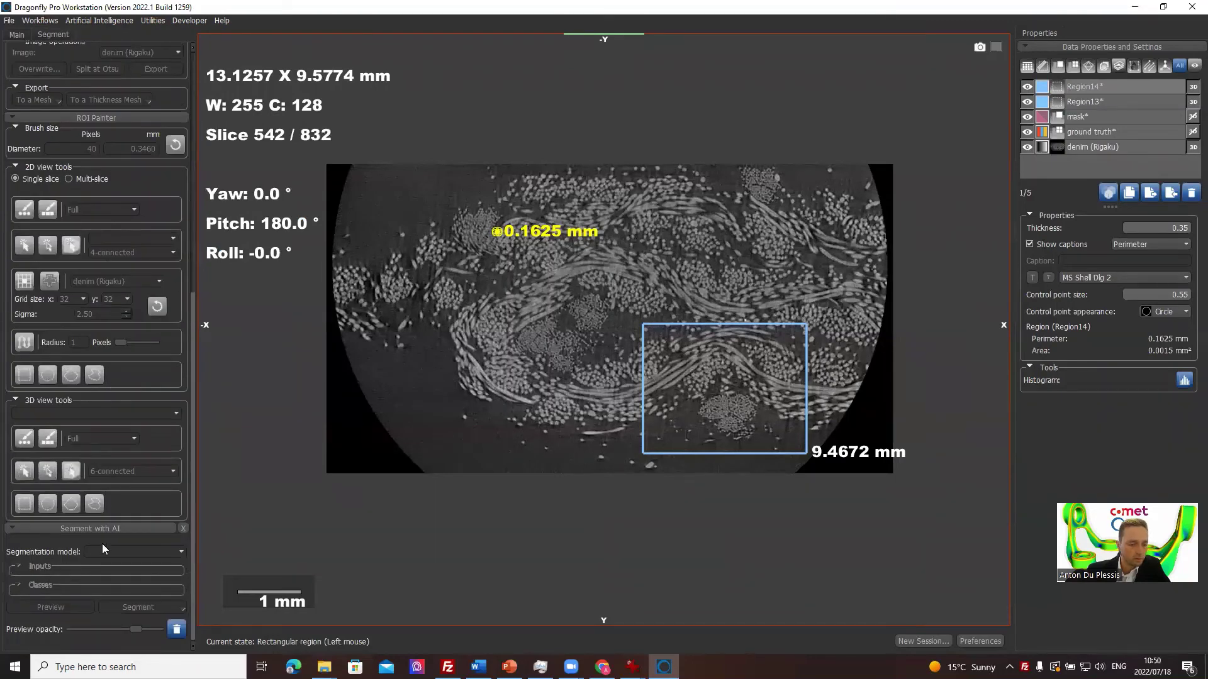
Step: Select the denim (Rigaku) image as input and choose fibers 18july as its segmentation model
click(126, 552)
click(126, 564)
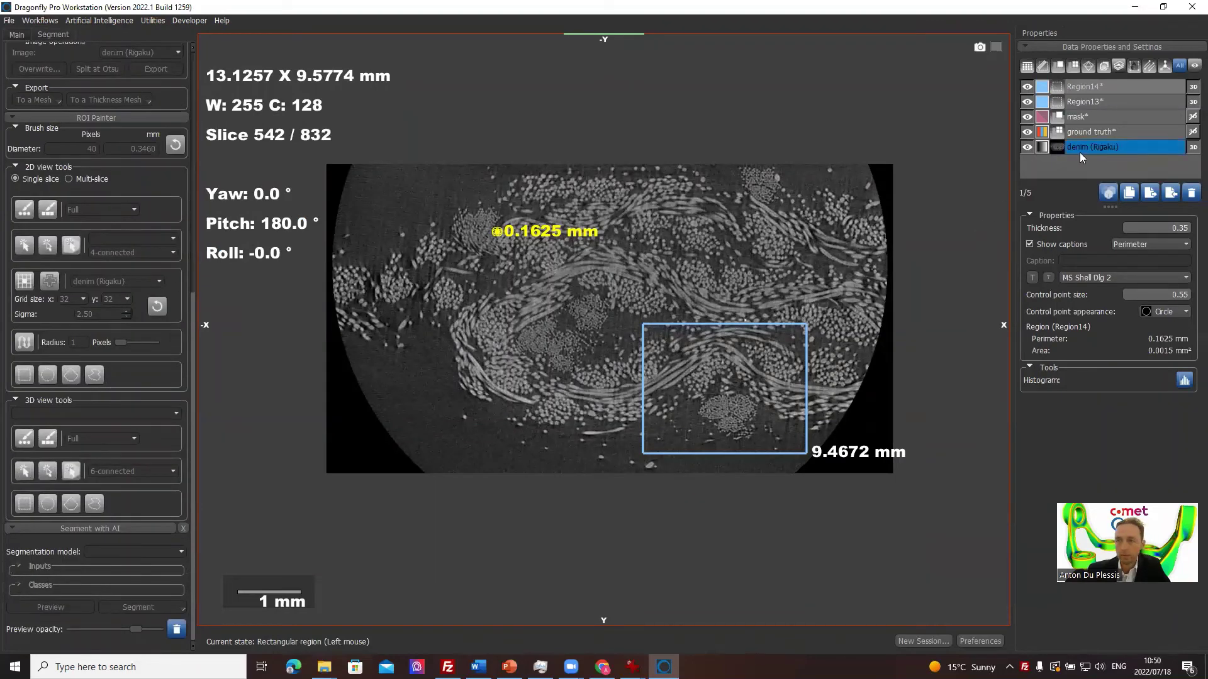
click(122, 552)
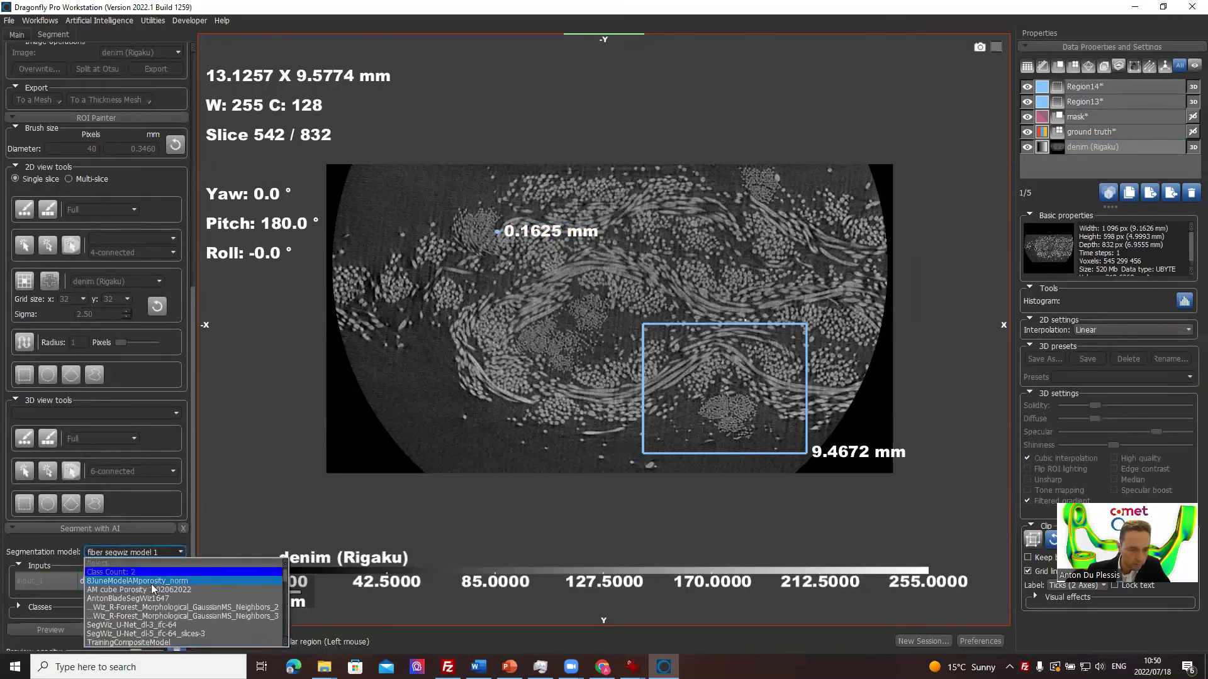
scroll(171, 617, down, 2)
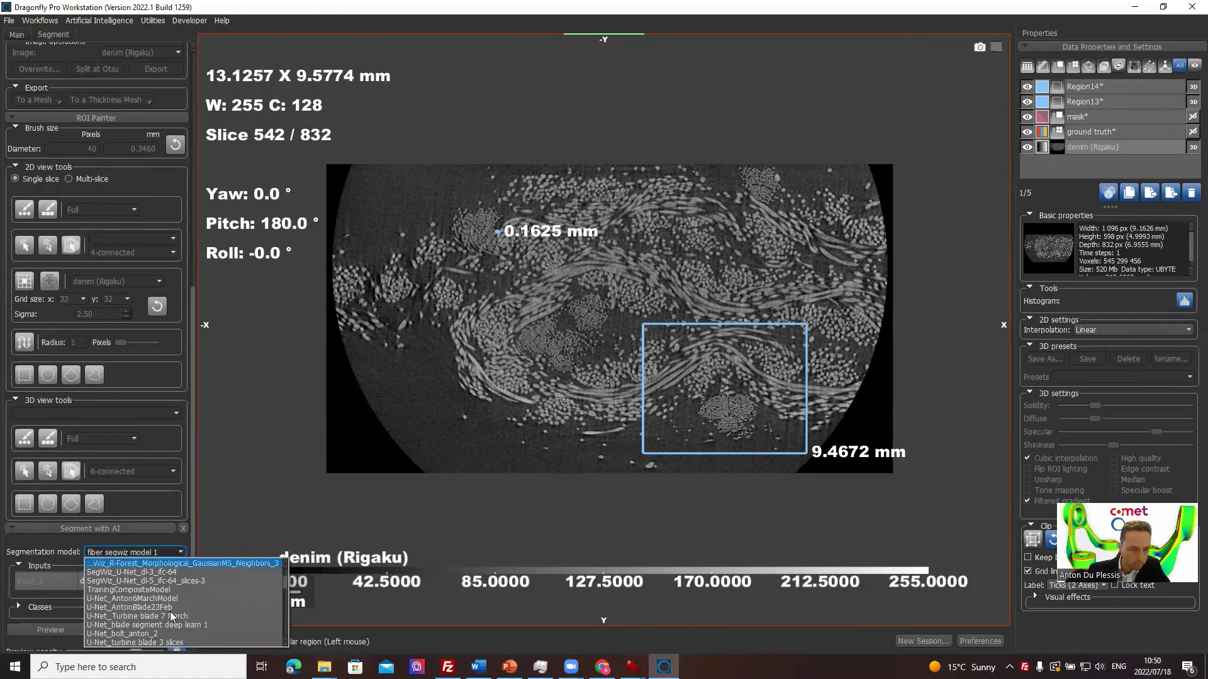
scroll(157, 608, down, 2)
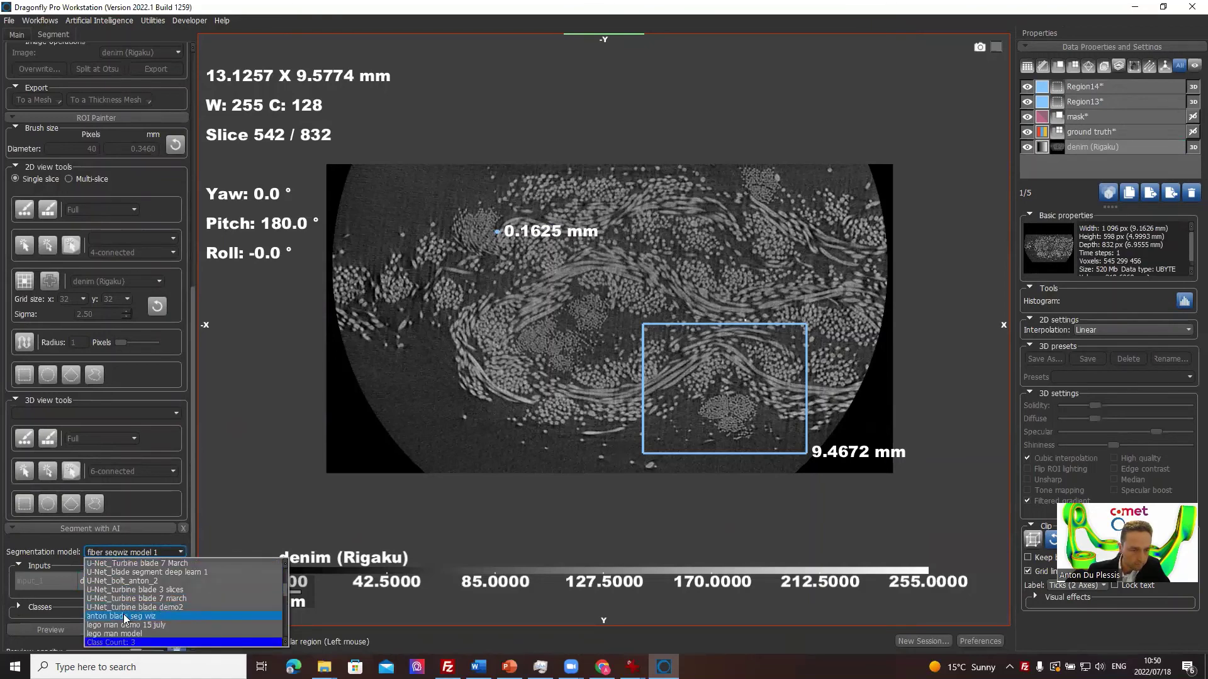
scroll(147, 605, down, 2)
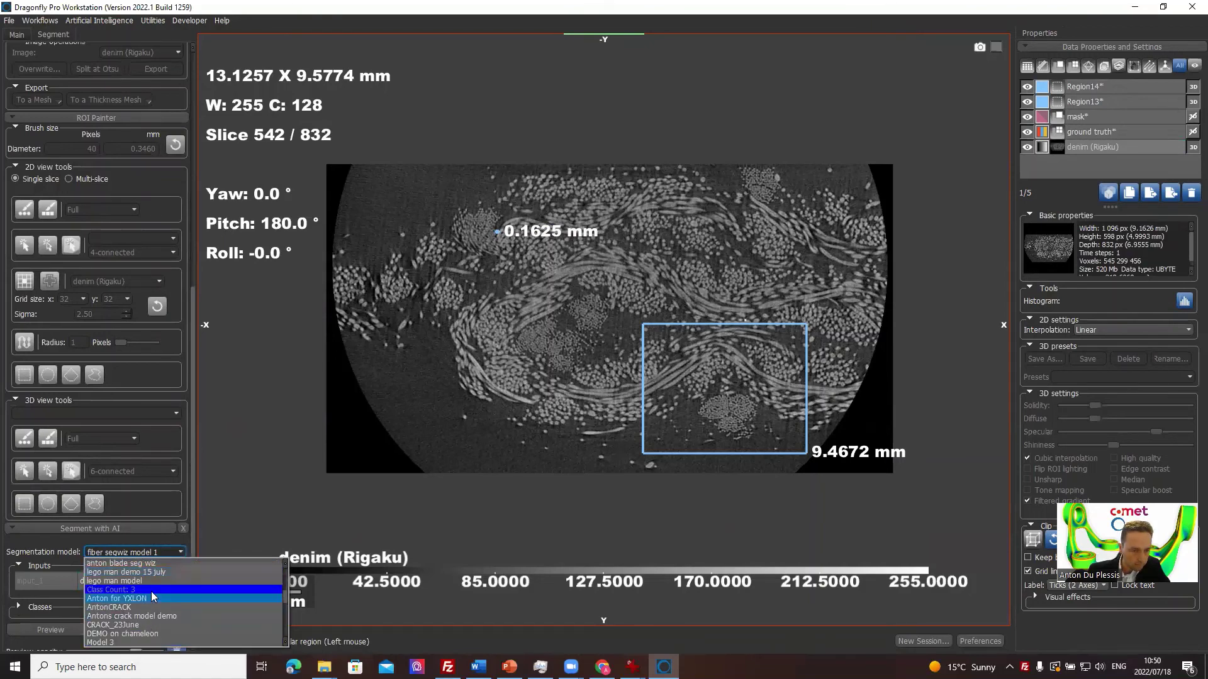
scroll(174, 626, down, 2)
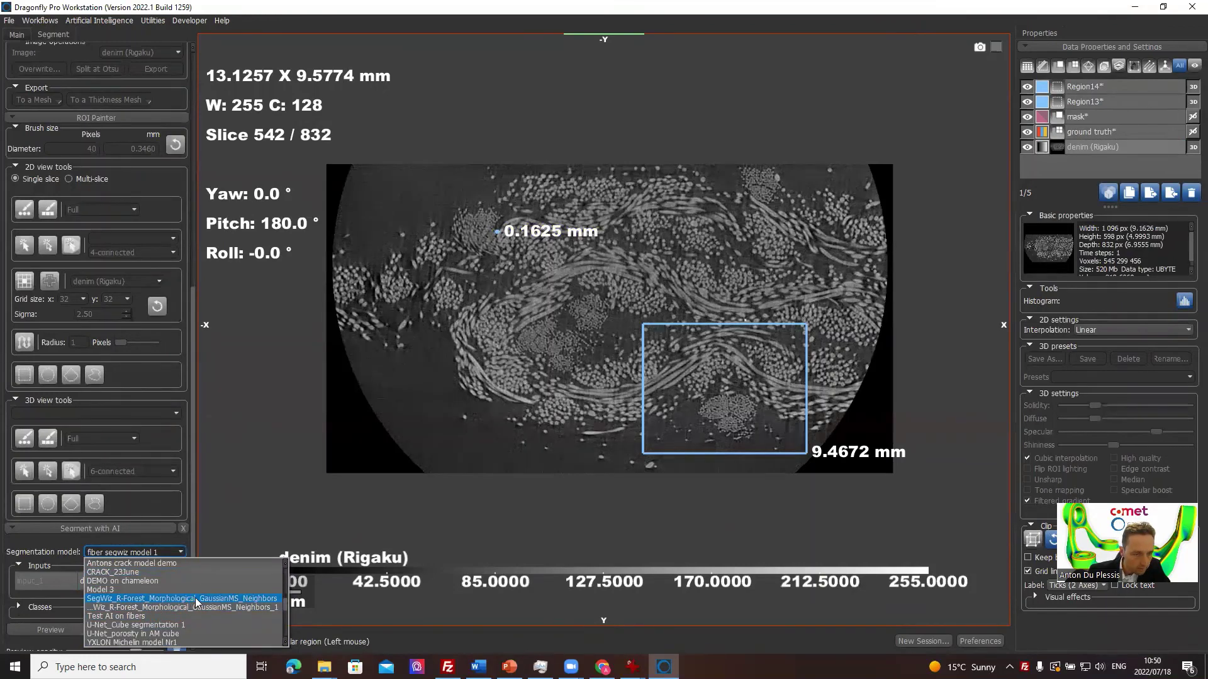
scroll(196, 601, down, 2)
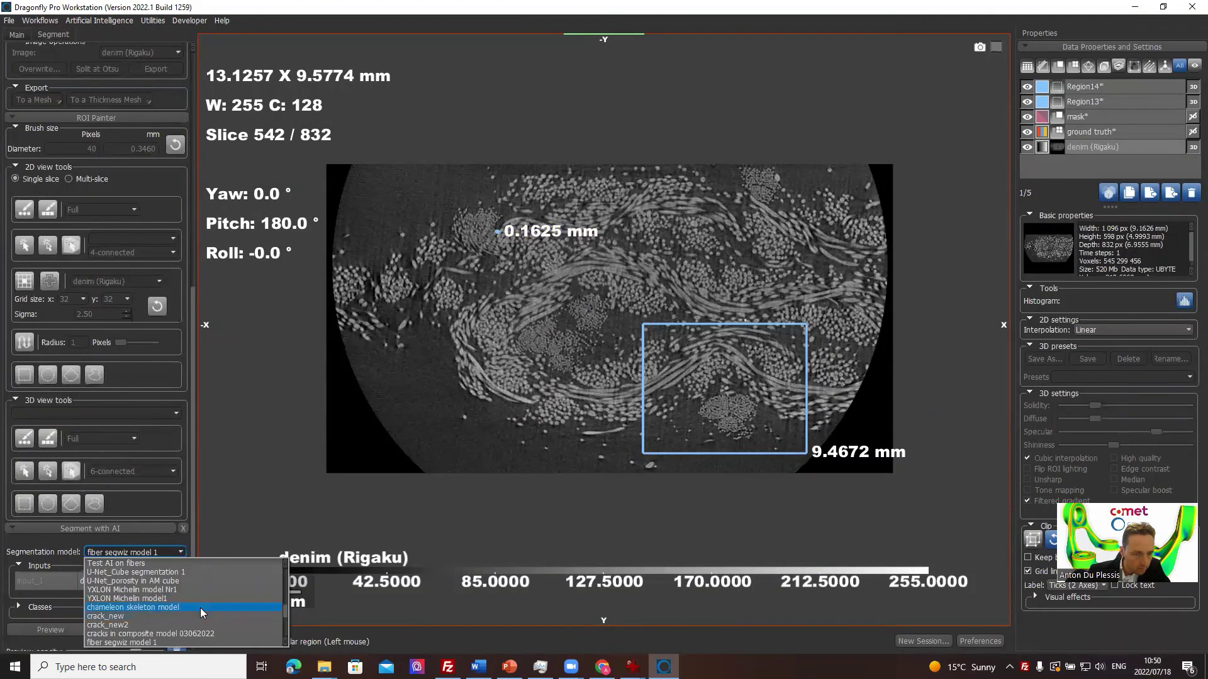
scroll(200, 608, down, 2)
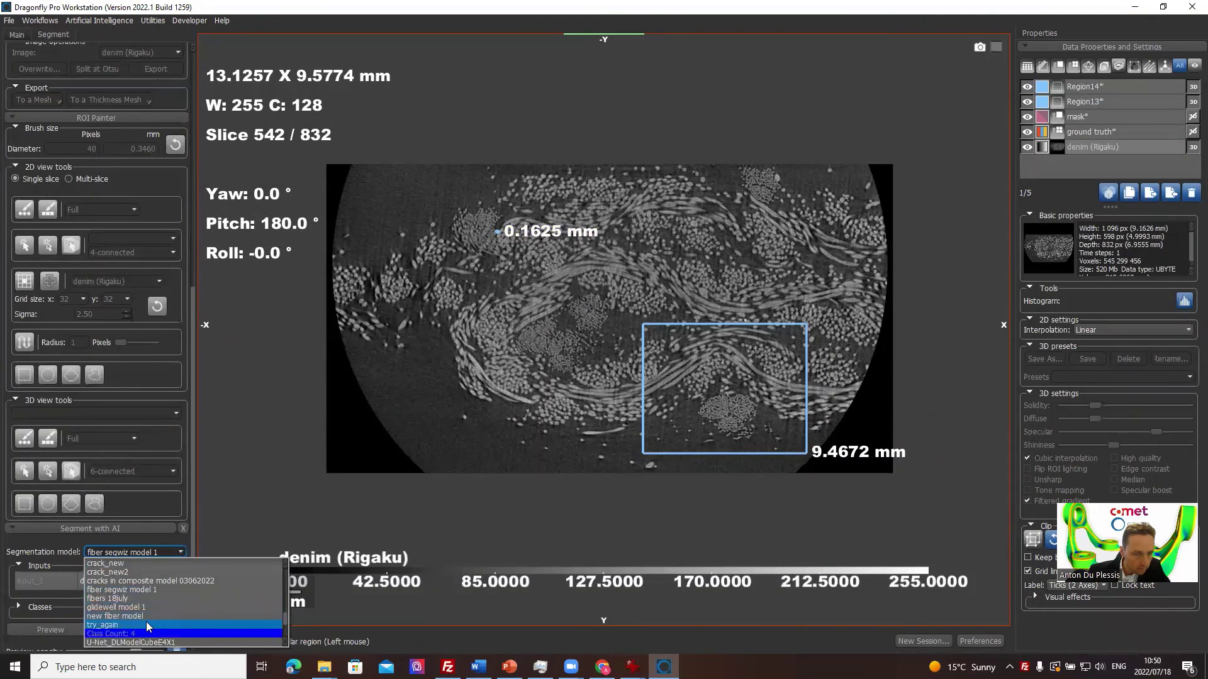
click(135, 602)
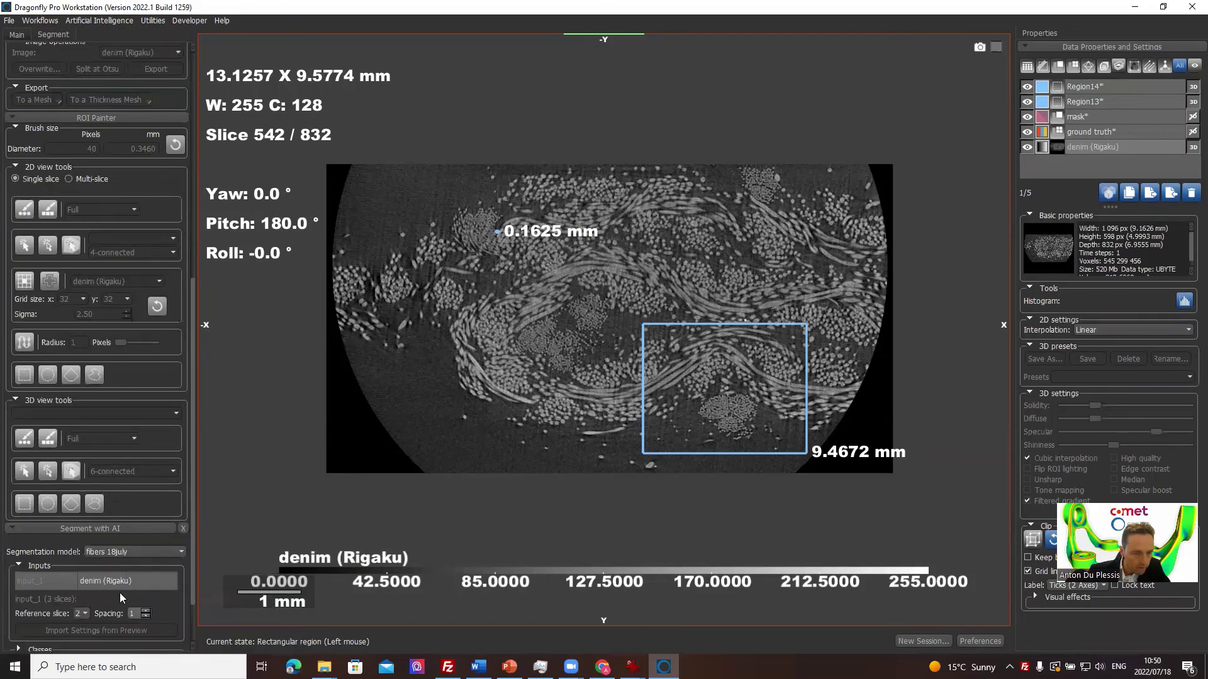
Step: Preview the fibers 18july segmentation on the current denim slice and check the option for segmenting all slices
scroll(93, 582, down, 2)
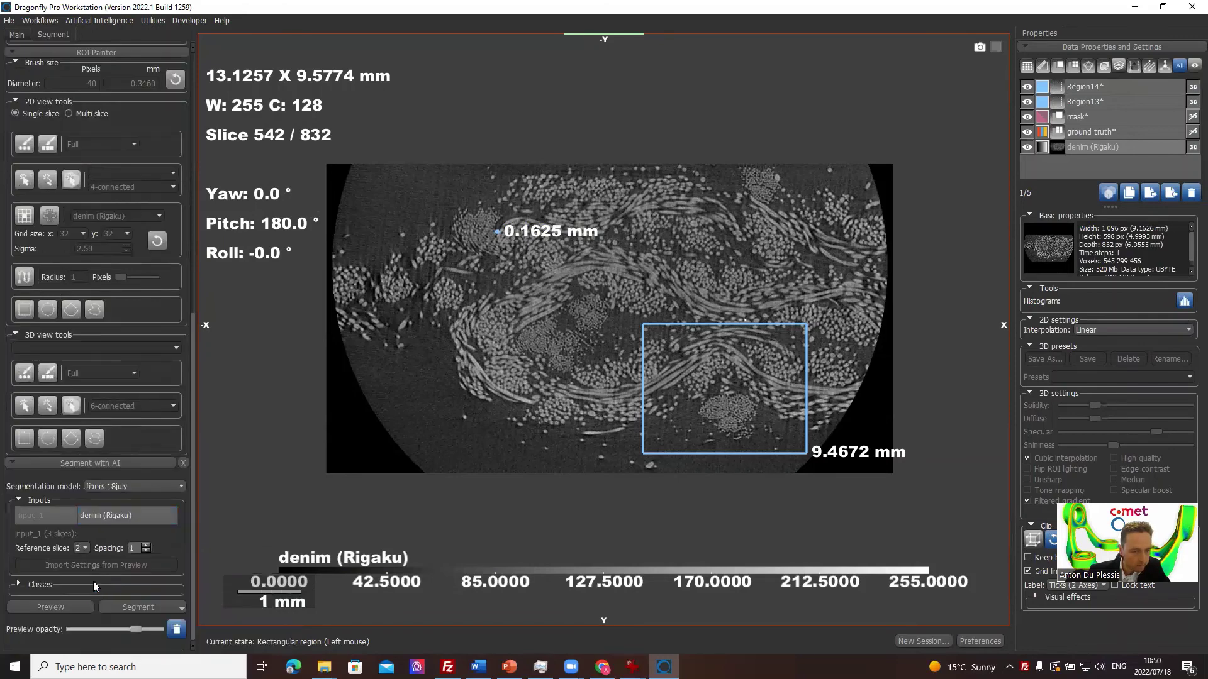
click(54, 608)
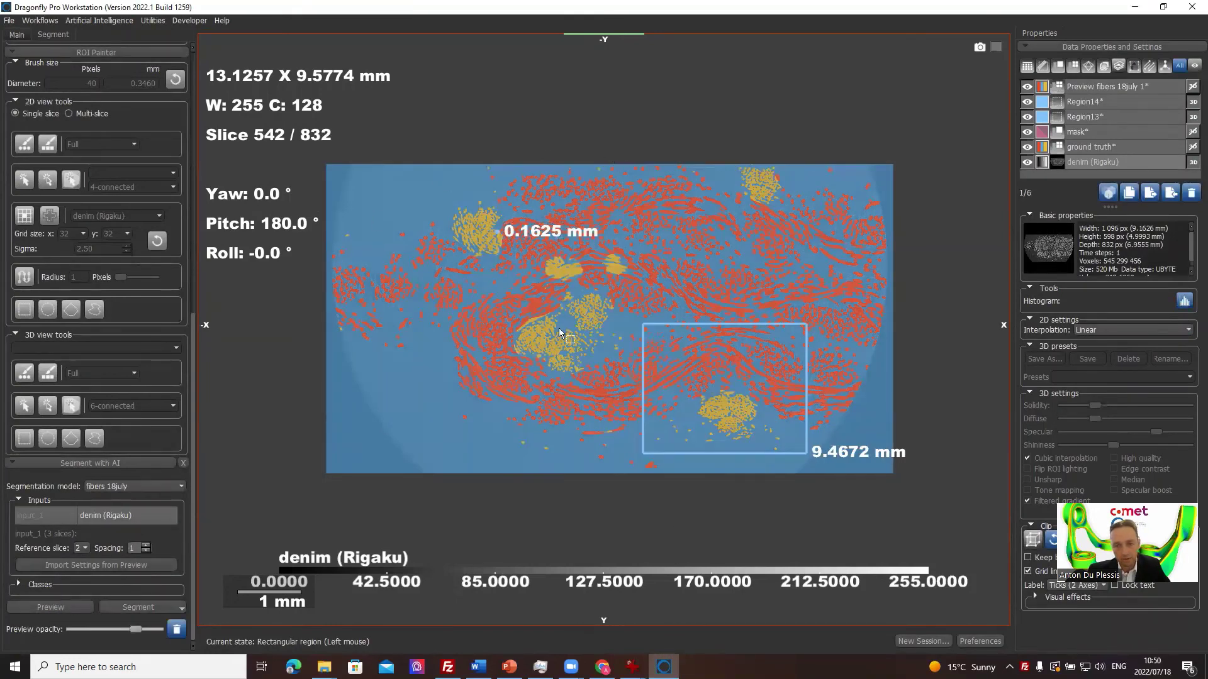
click(150, 606)
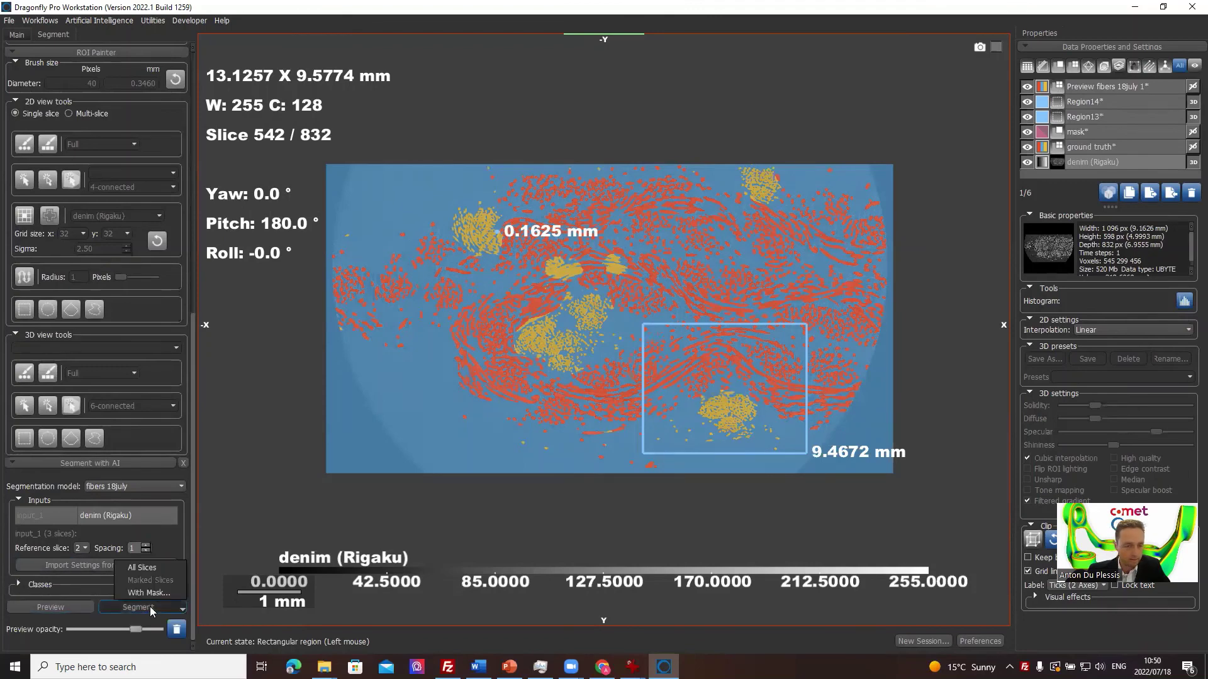
click(162, 568)
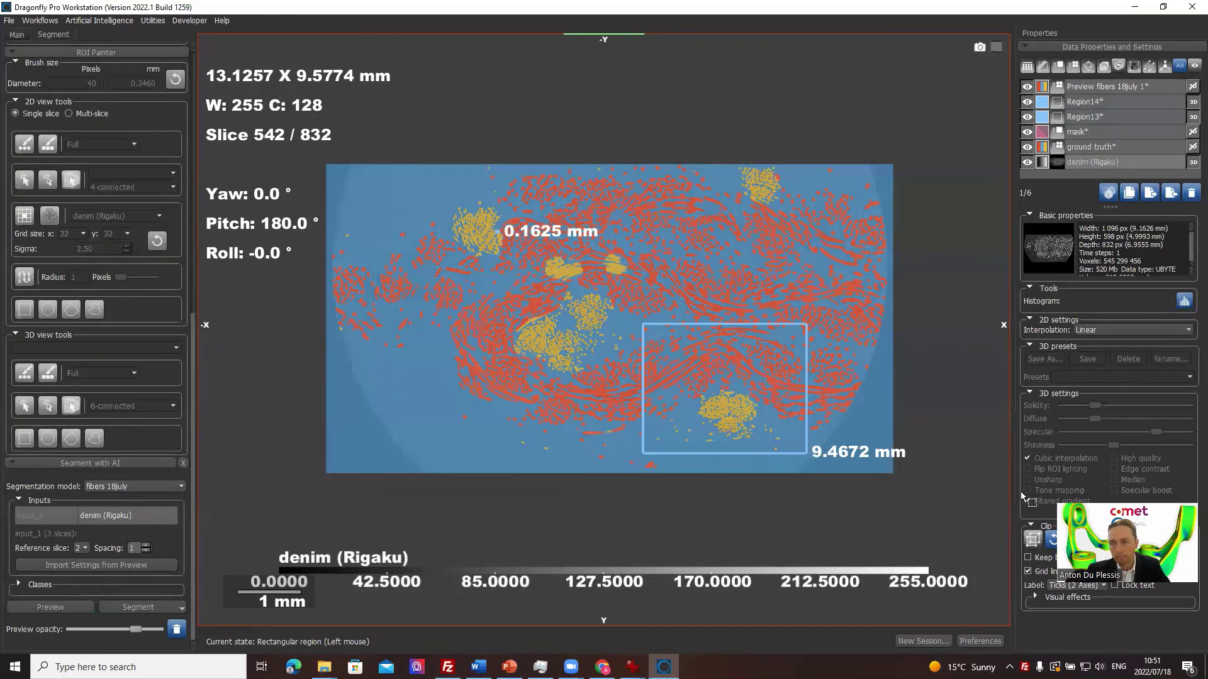
Step: Inspect the classes of the fibers 18july preview multi-ROI and the operations available for its small fibers class
click(1131, 80)
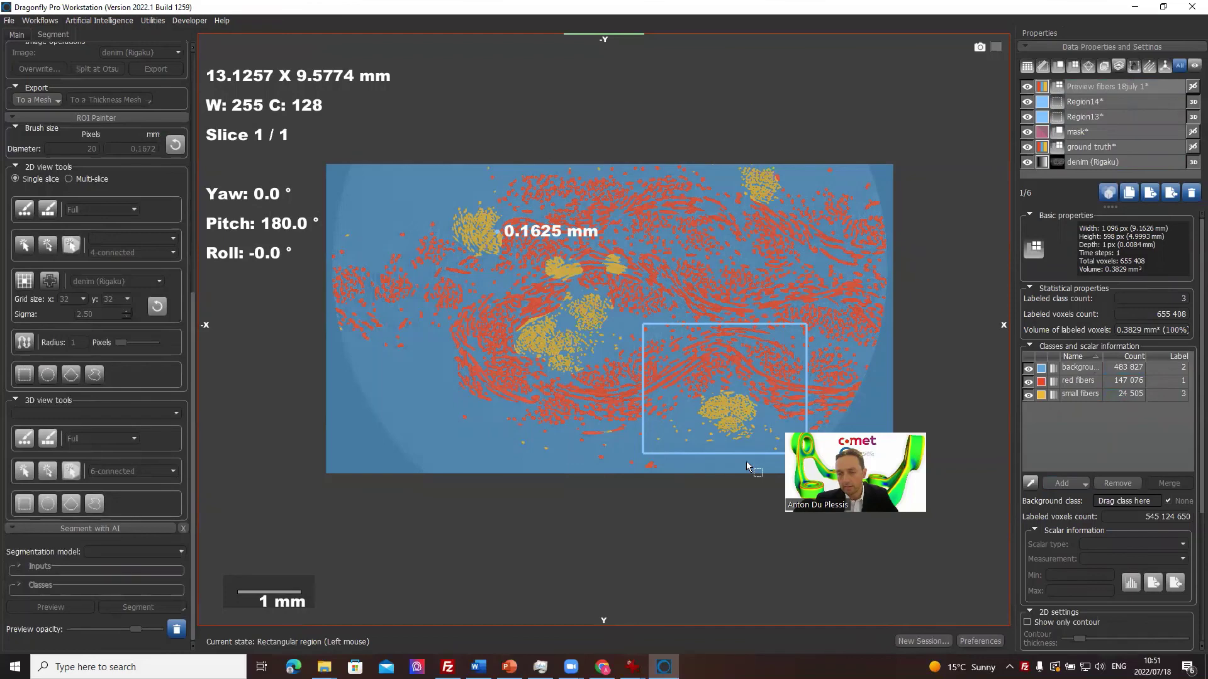
click(1089, 394)
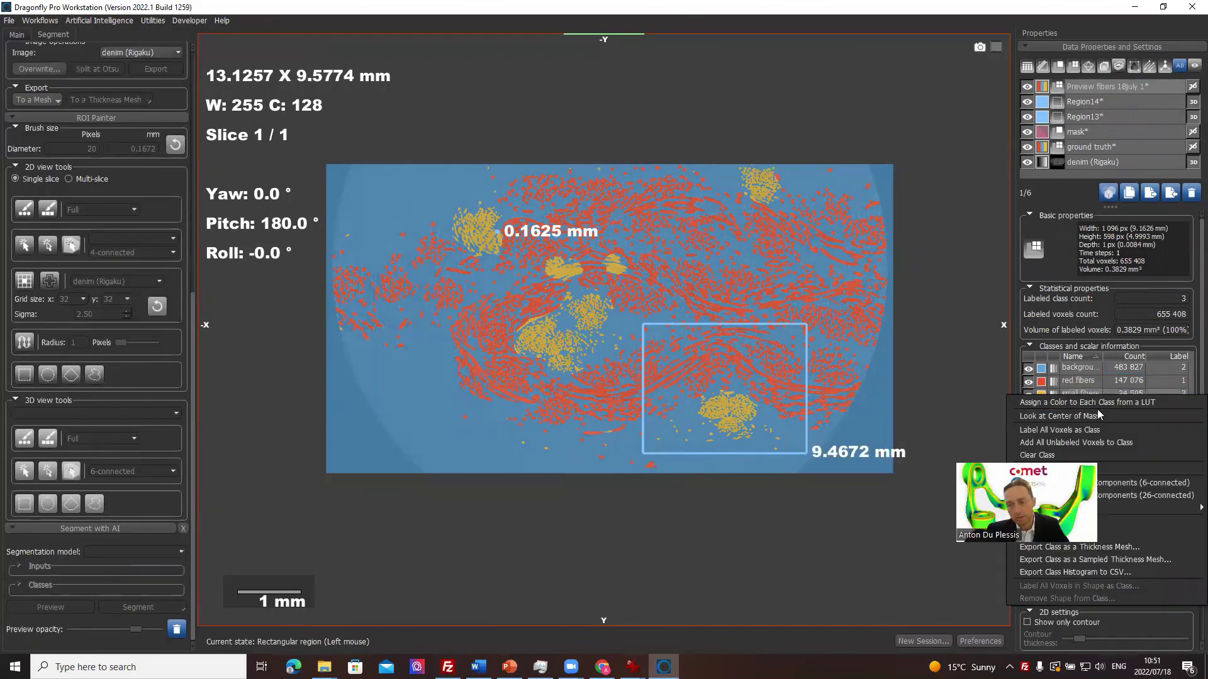
right_click(1089, 394)
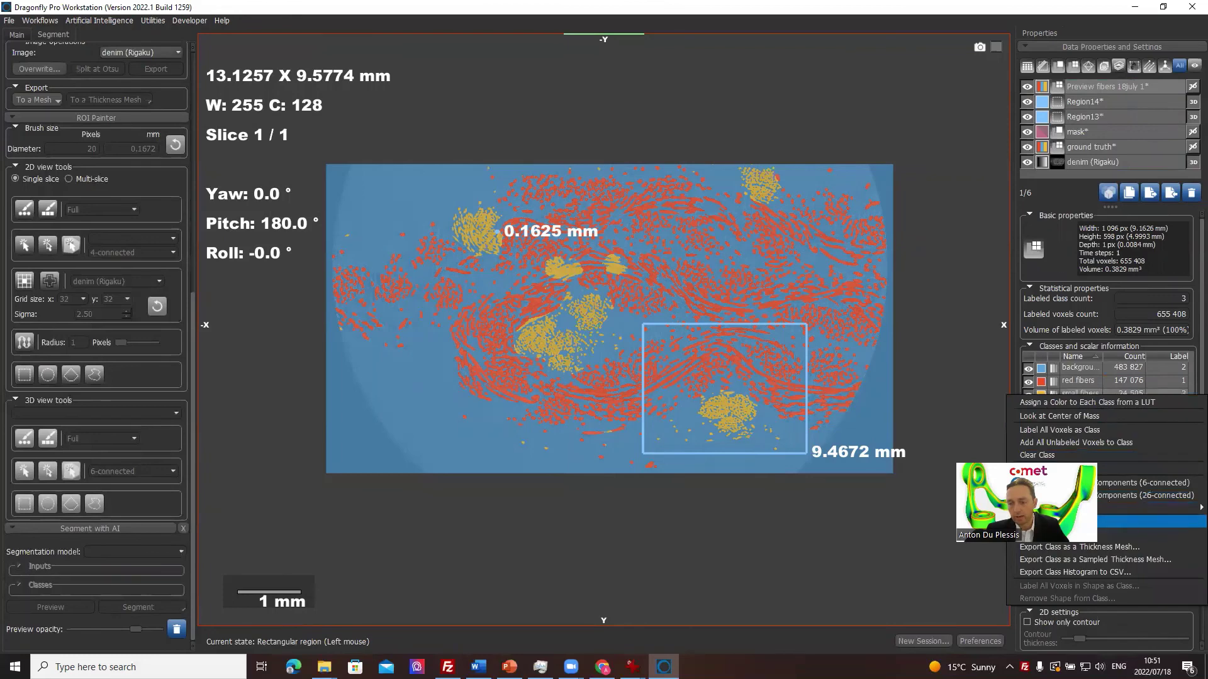
click(558, 295)
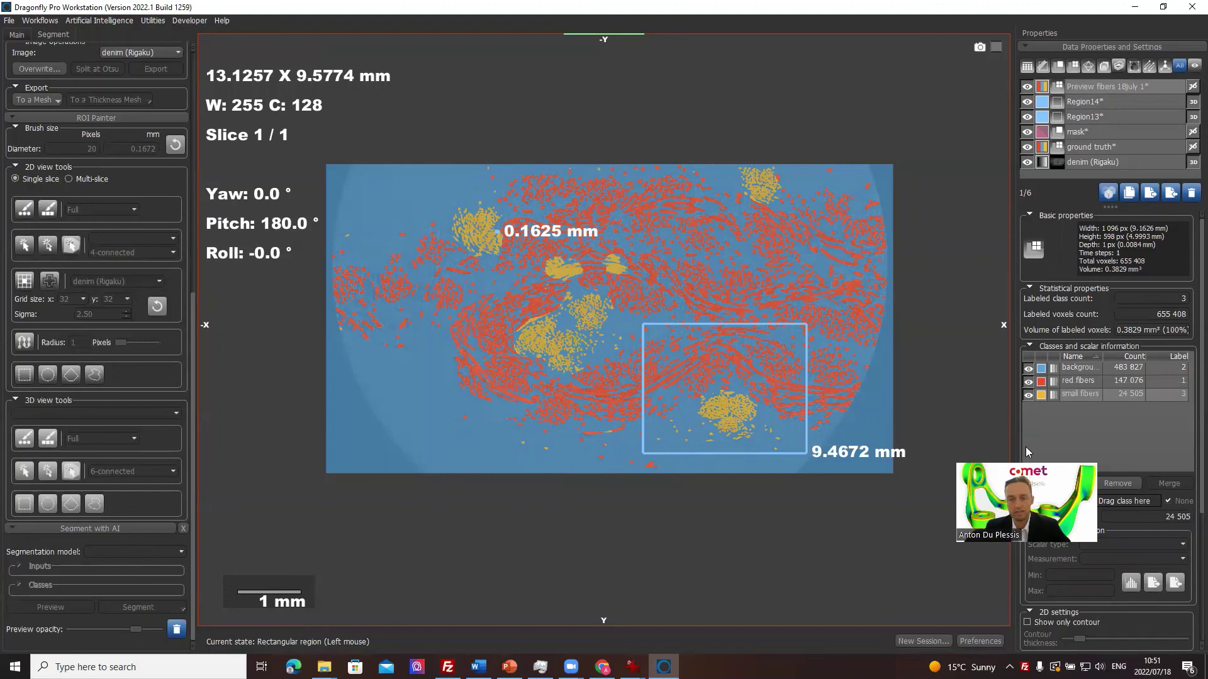
click(1108, 147)
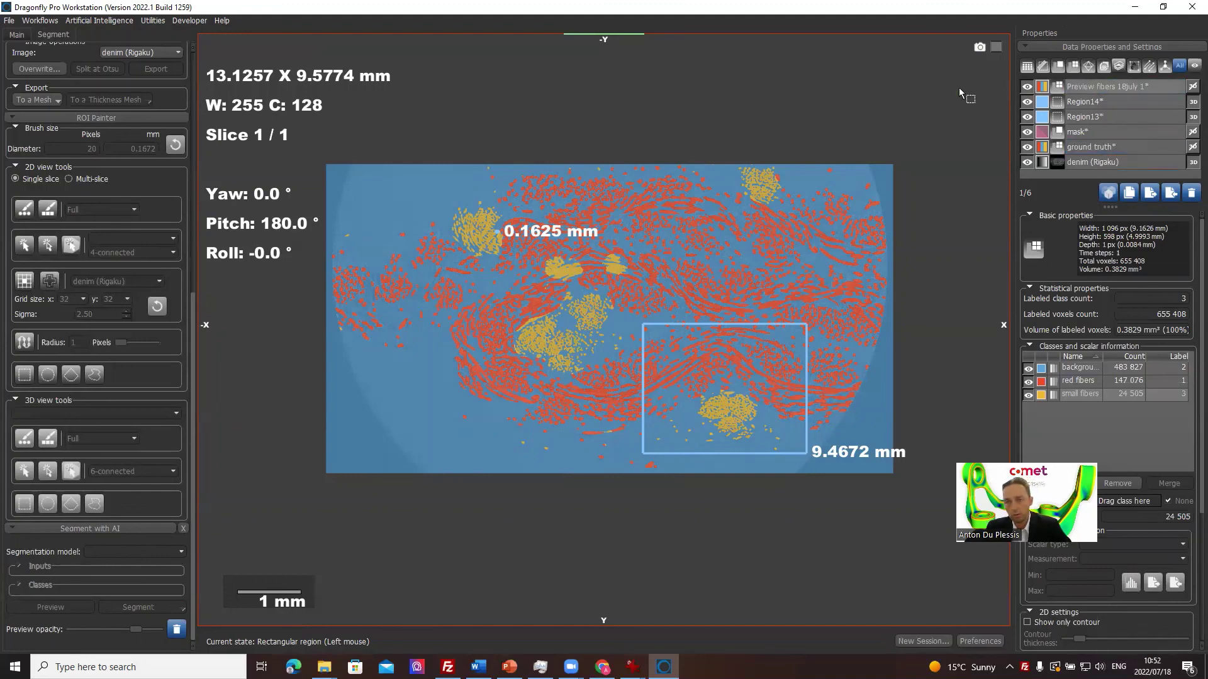